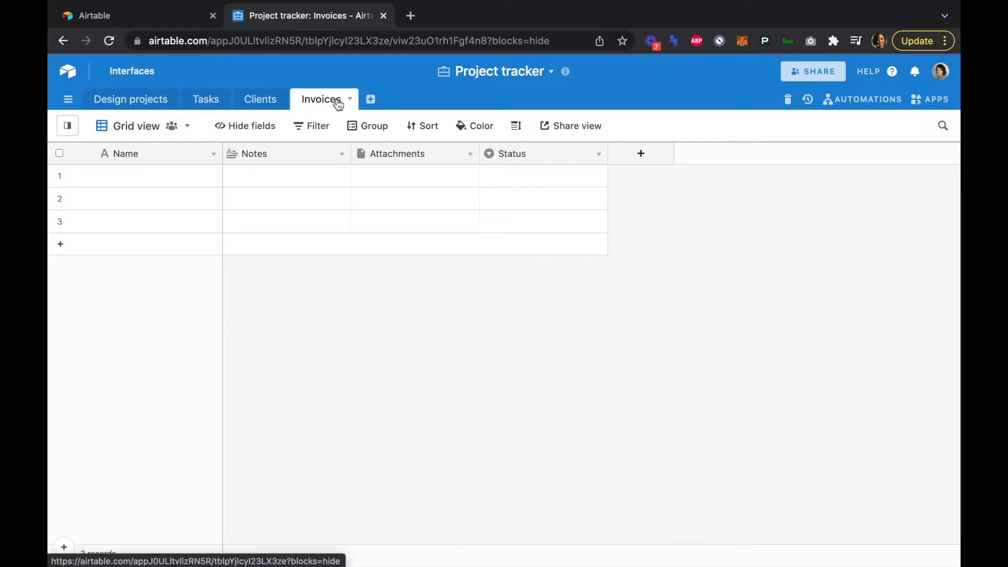
- Delete the Notes, Attachments and Status fields from the Invoices table
left_click(343, 155)
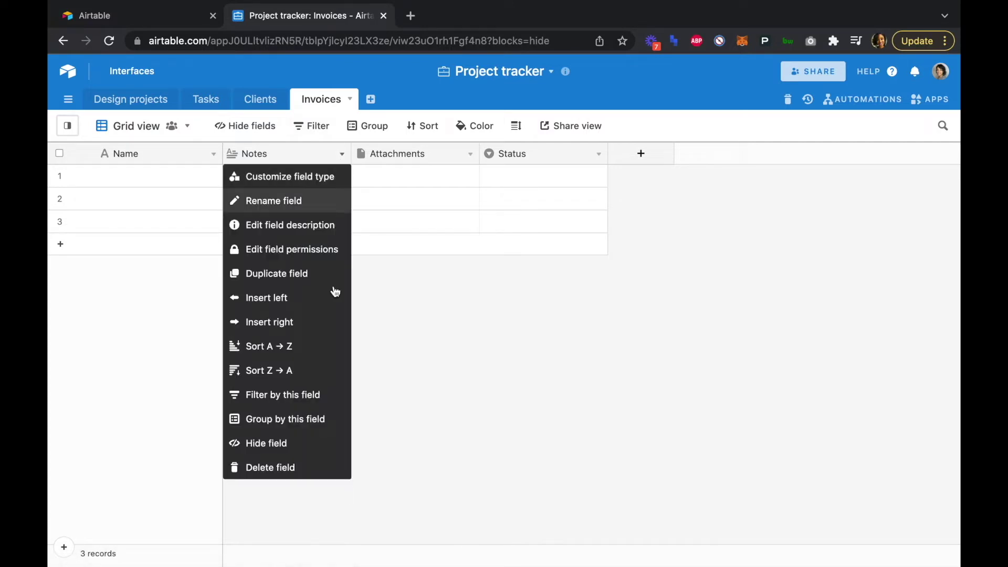
left_click(304, 466)
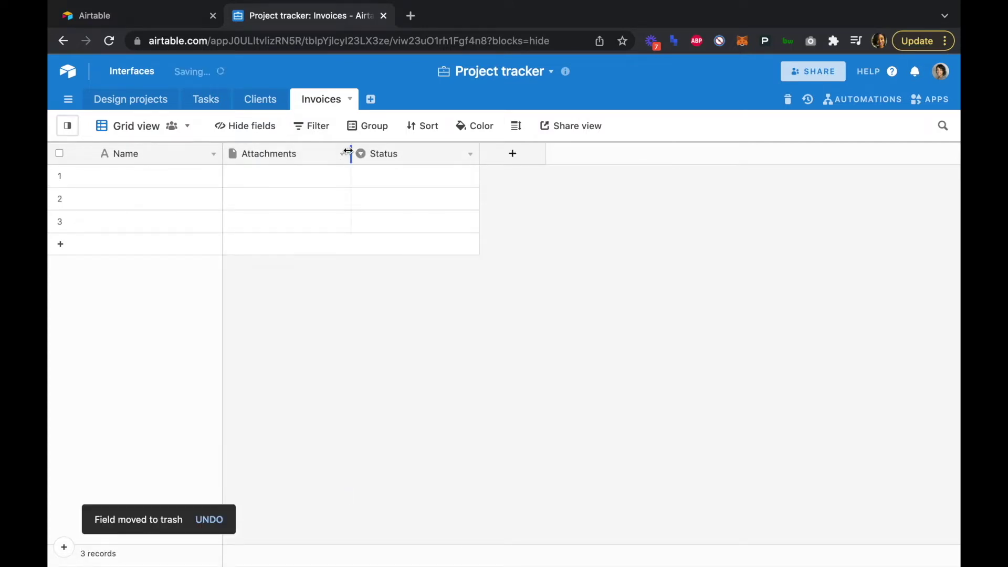
left_click(340, 153)
left_click(304, 467)
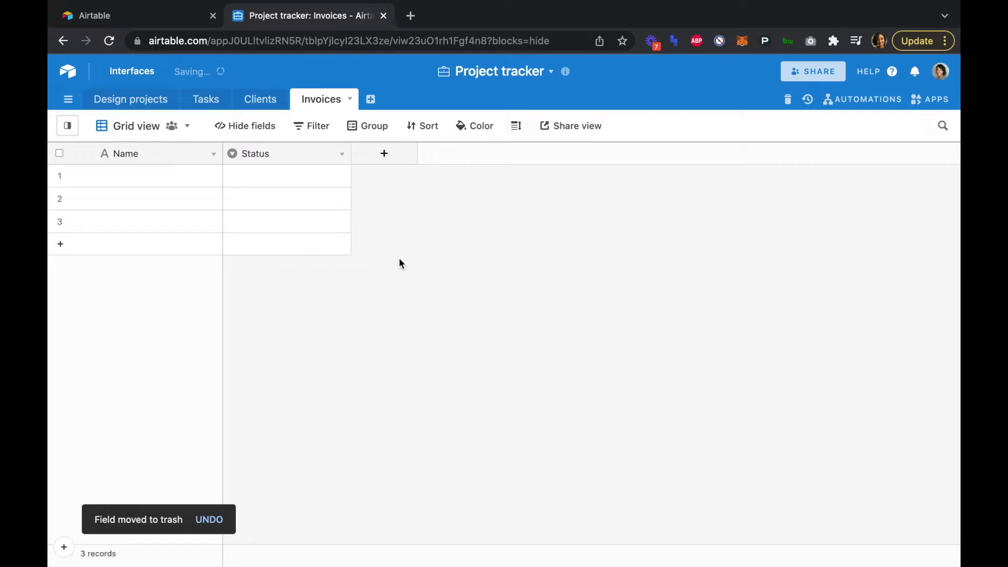
left_click(342, 154)
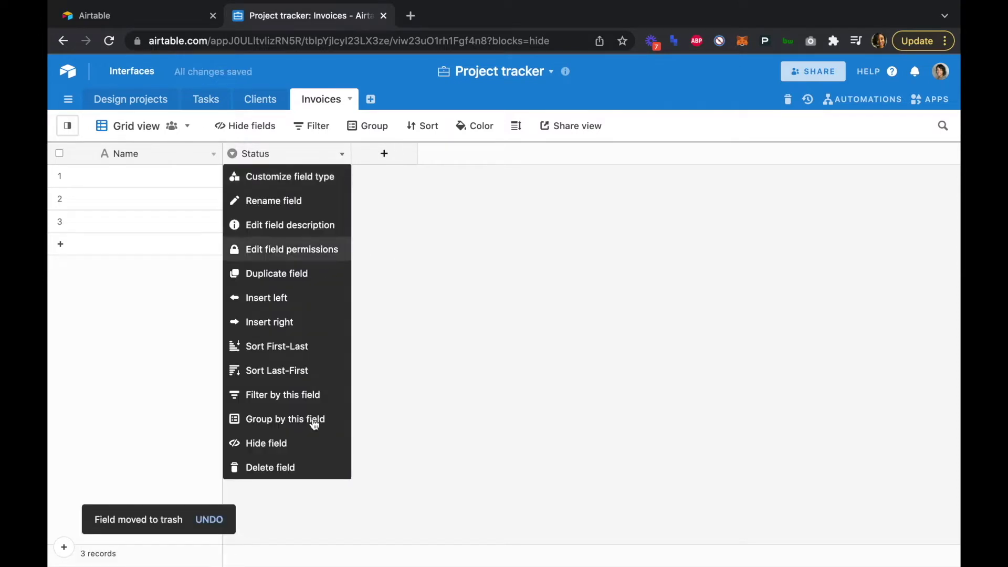
left_click(304, 468)
- Rename the primary Name field to 'Invoice ID'
left_click(214, 155)
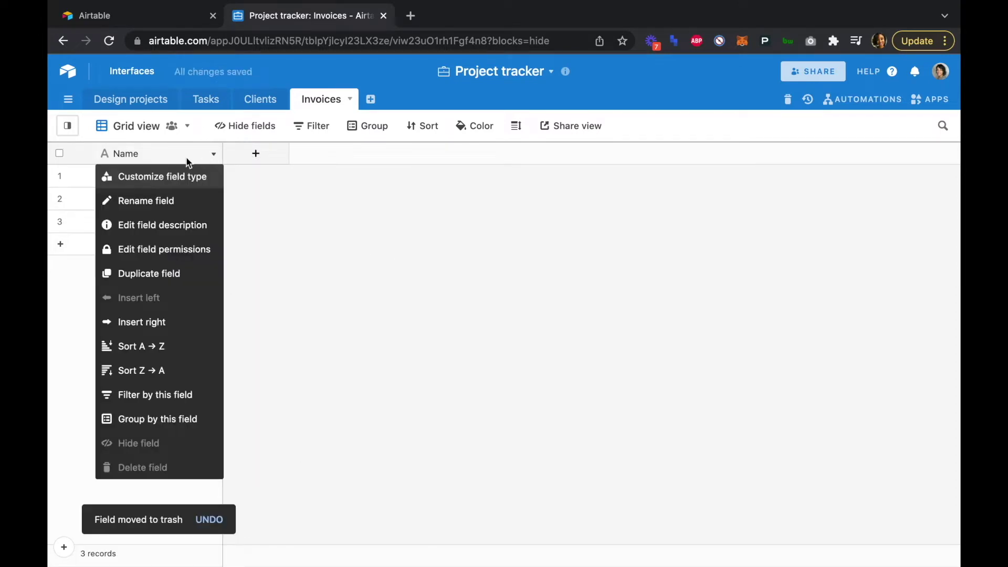
left_click(175, 175)
left_click(184, 189)
double_click(183, 189)
key("BackSpace")
type("Invoice ID")
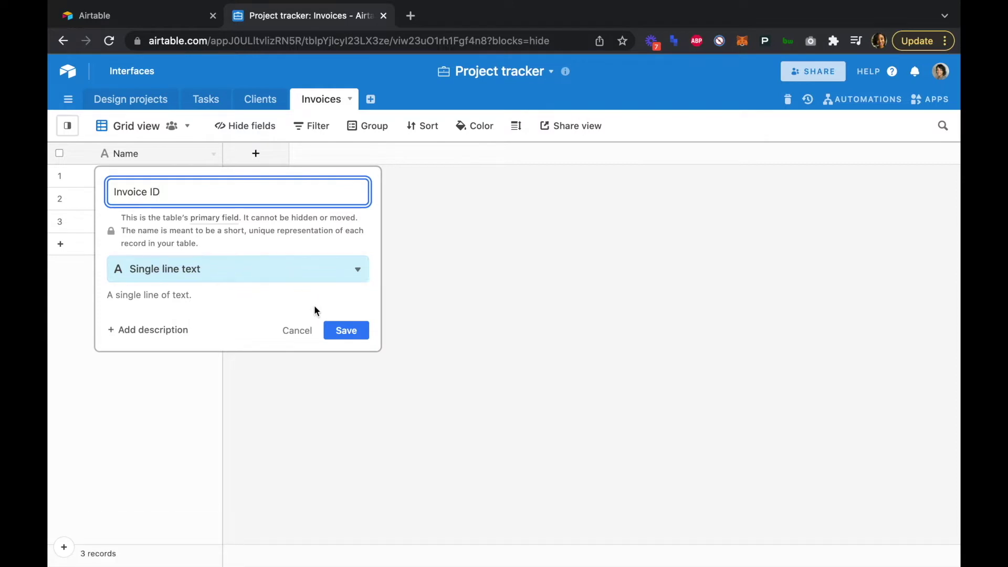
left_click(345, 332)
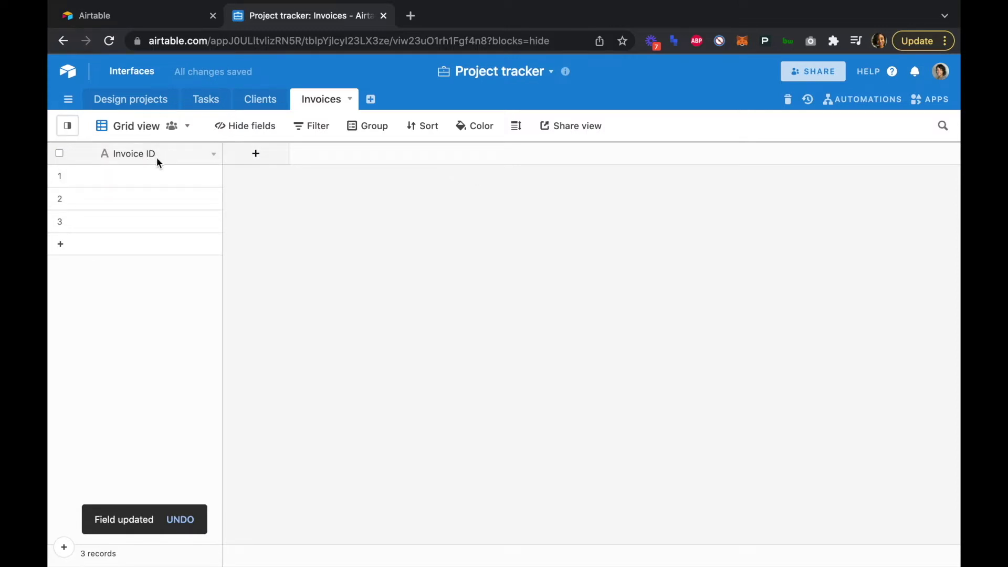
- Create a link-to-record field named 'Client' pointing to the Clients table
left_click(261, 152)
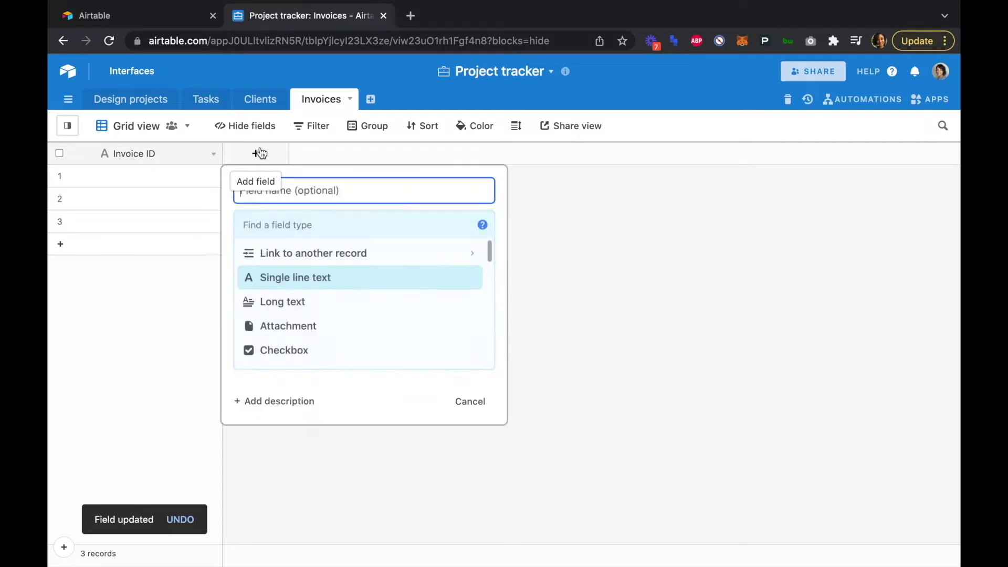
left_click(297, 254)
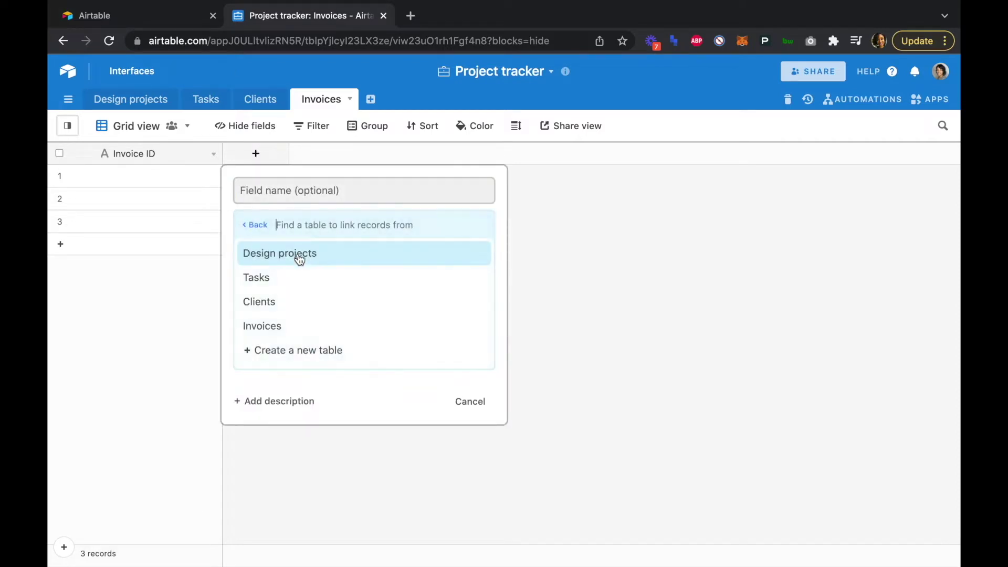
left_click(276, 301)
left_click(298, 195)
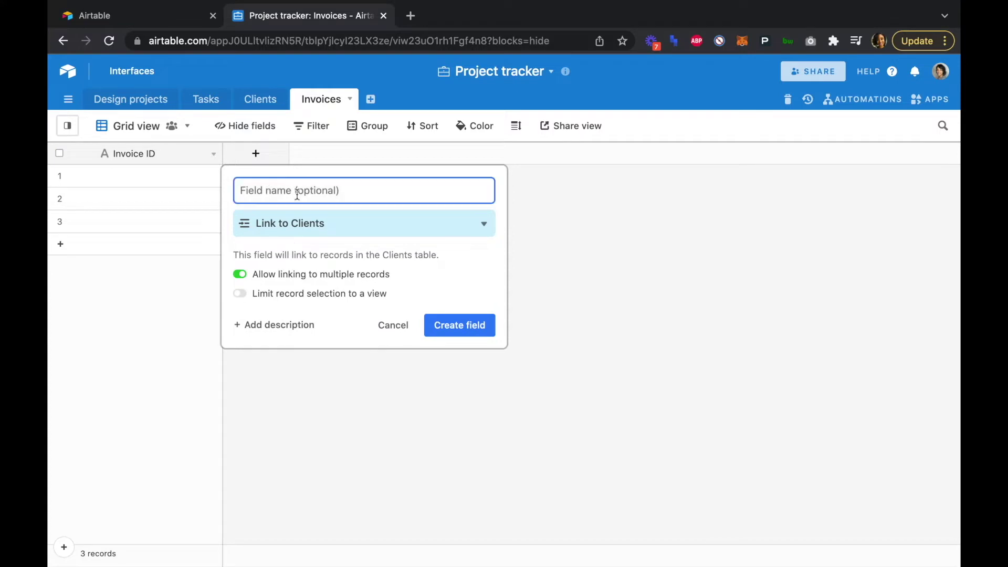
type("Clients")
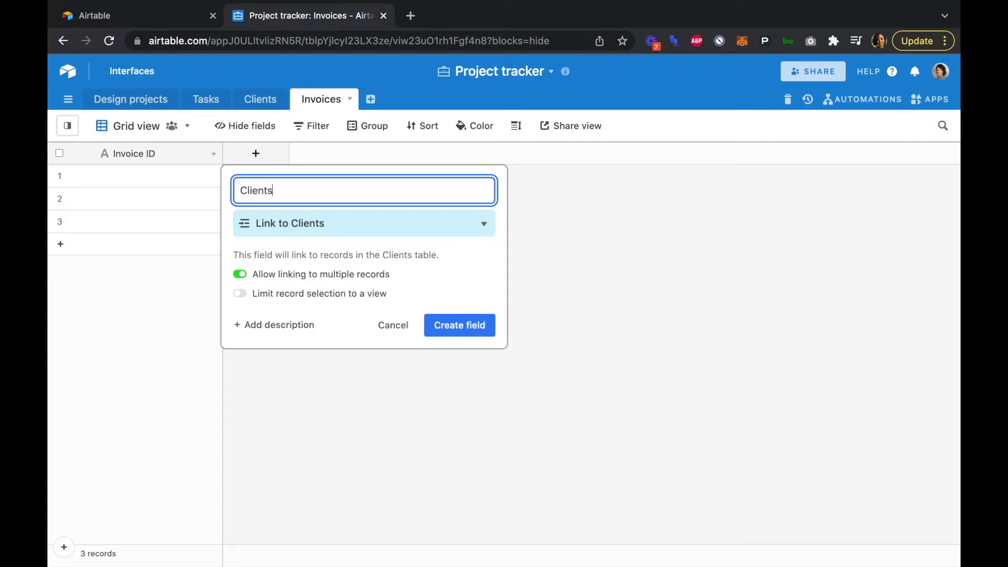
key("BackSpace")
left_click(461, 327)
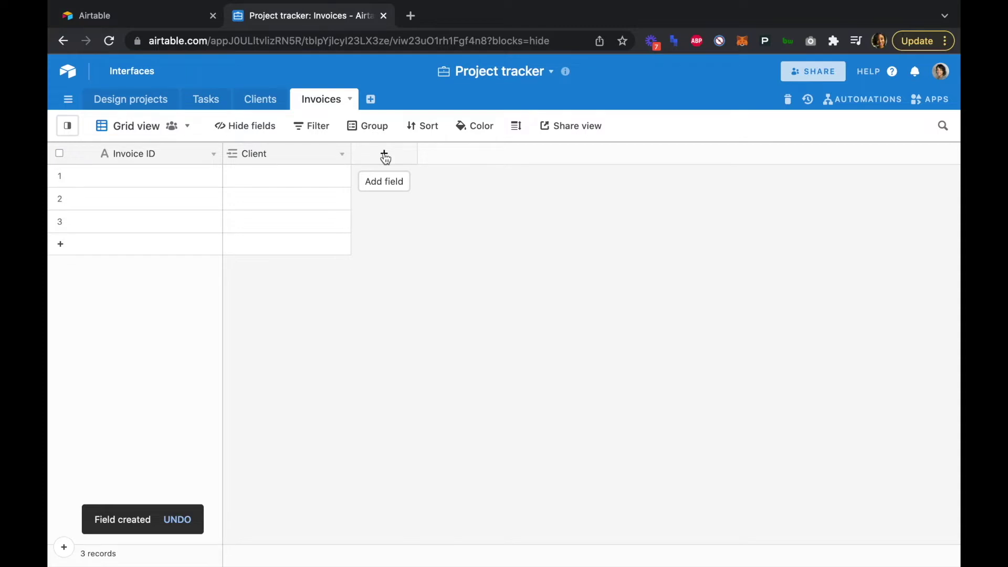
- Add a 'Design Projects' field linking to Design projects, allowing only one record
left_click(384, 155)
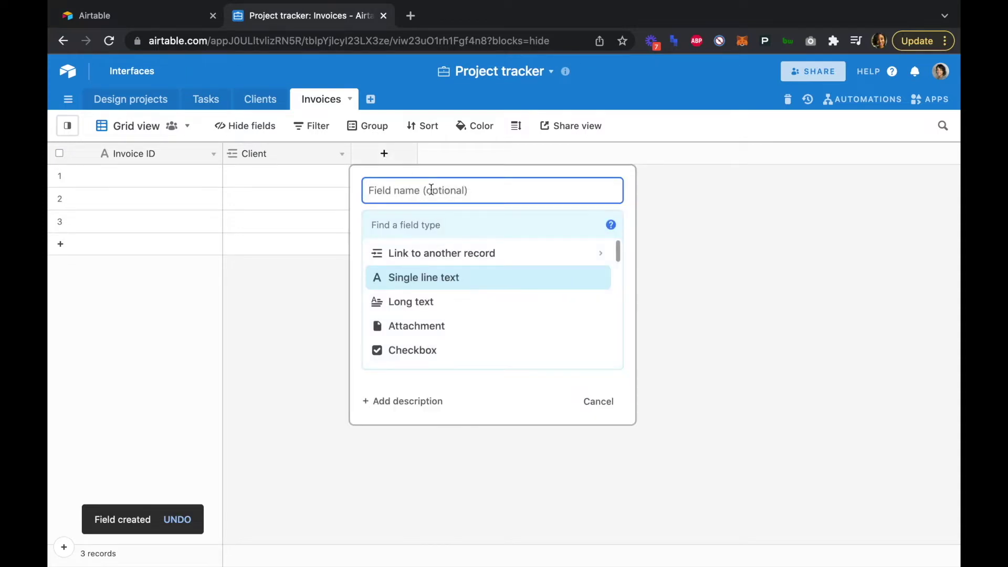
type("Design")
key("BackSpace")
key("BackSpace")
key("BackSpace")
key("BackSpace")
type("i")
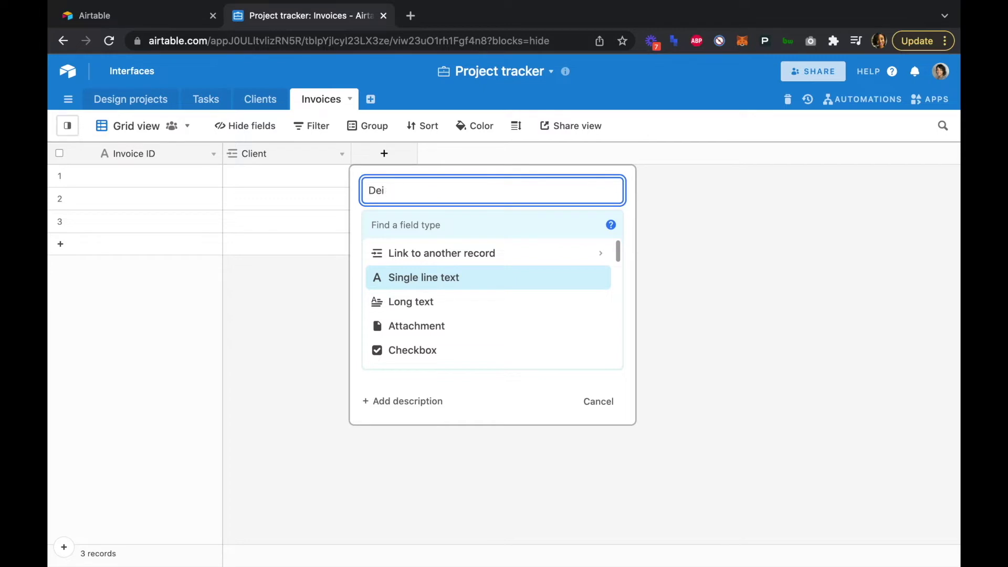
type("sign Projects")
left_click(424, 254)
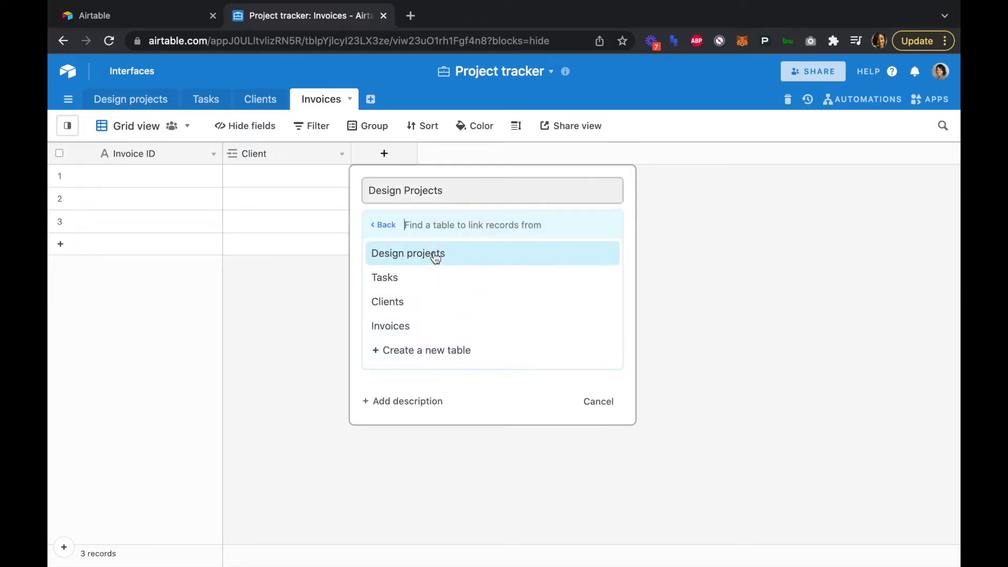
left_click(434, 252)
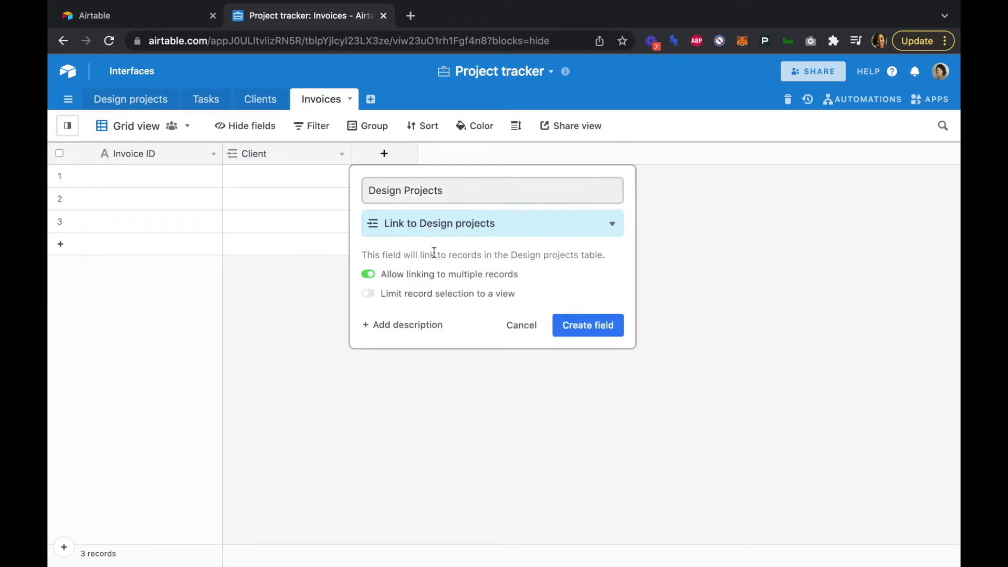
left_click(368, 274)
left_click(607, 328)
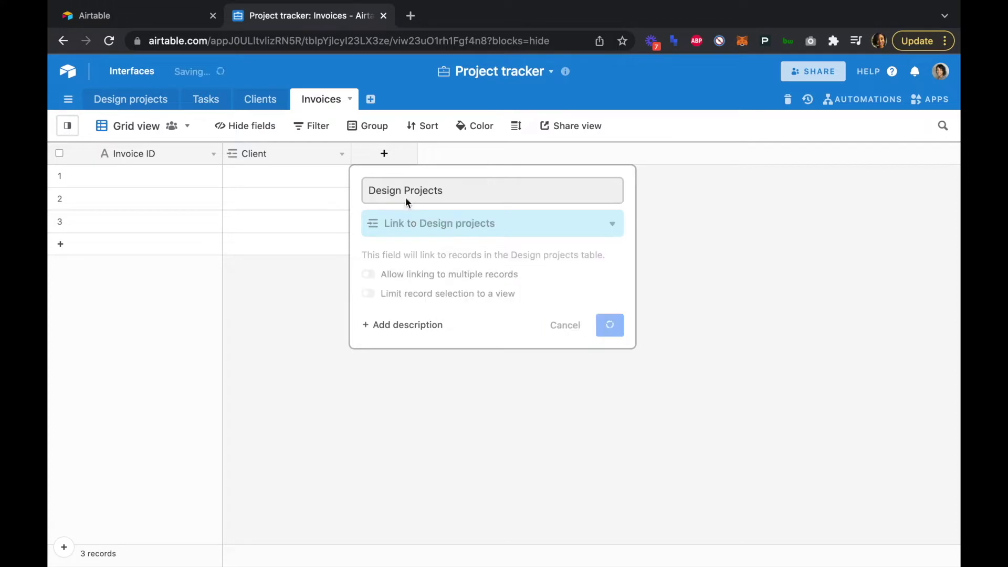
- Add a 'Tasks' field linking to the Tasks table
left_click(510, 152)
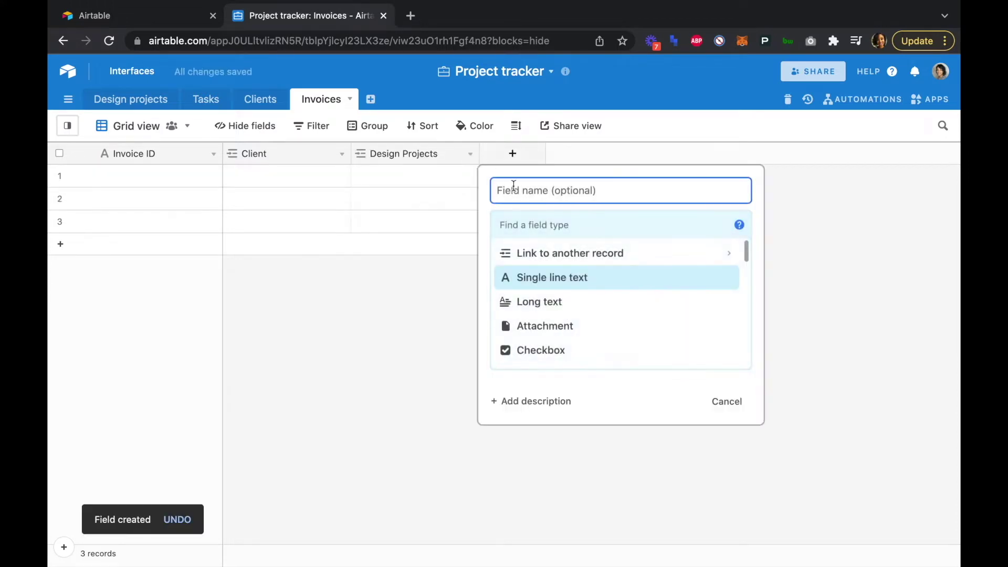
type("Tasks")
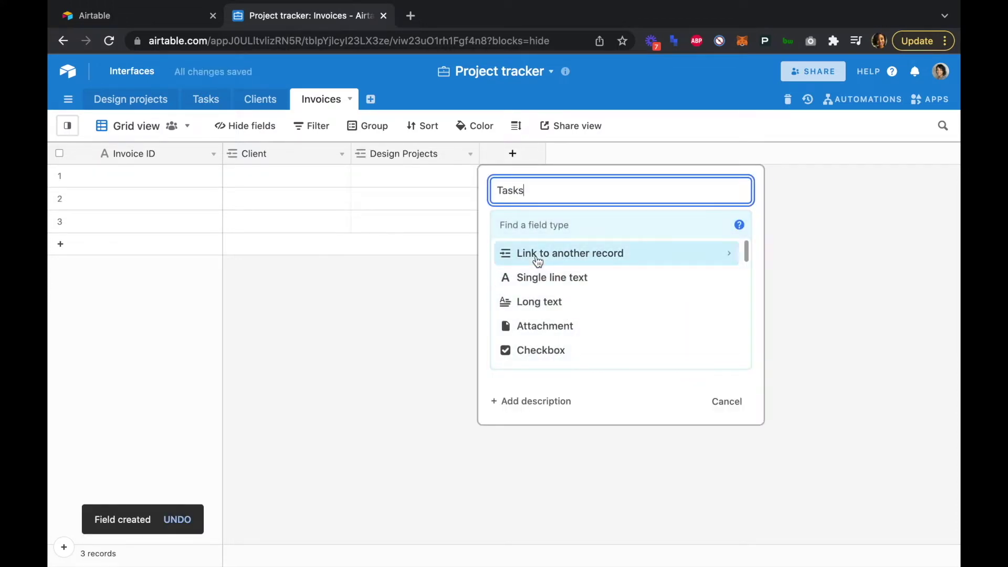
left_click(532, 253)
left_click(531, 285)
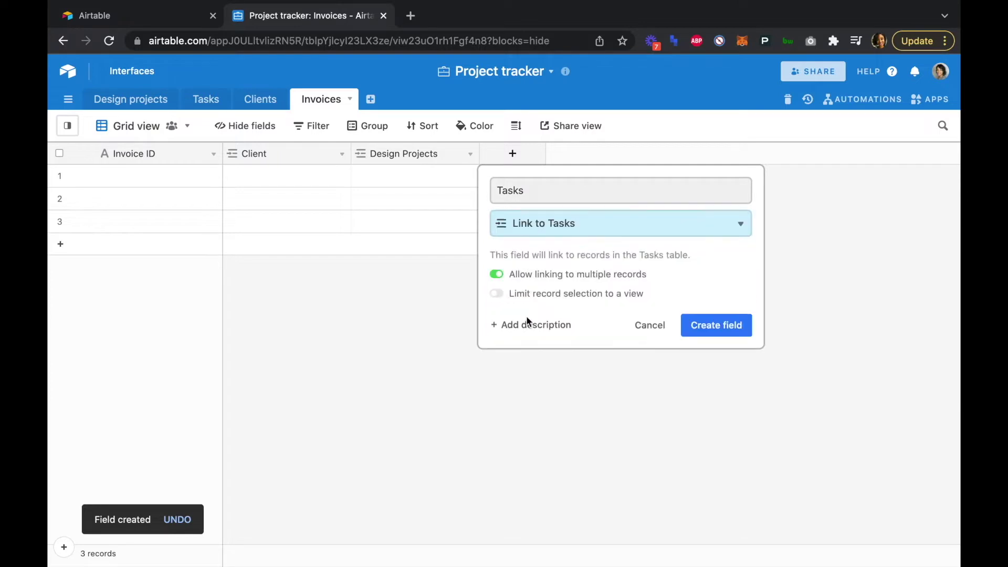
left_click(735, 322)
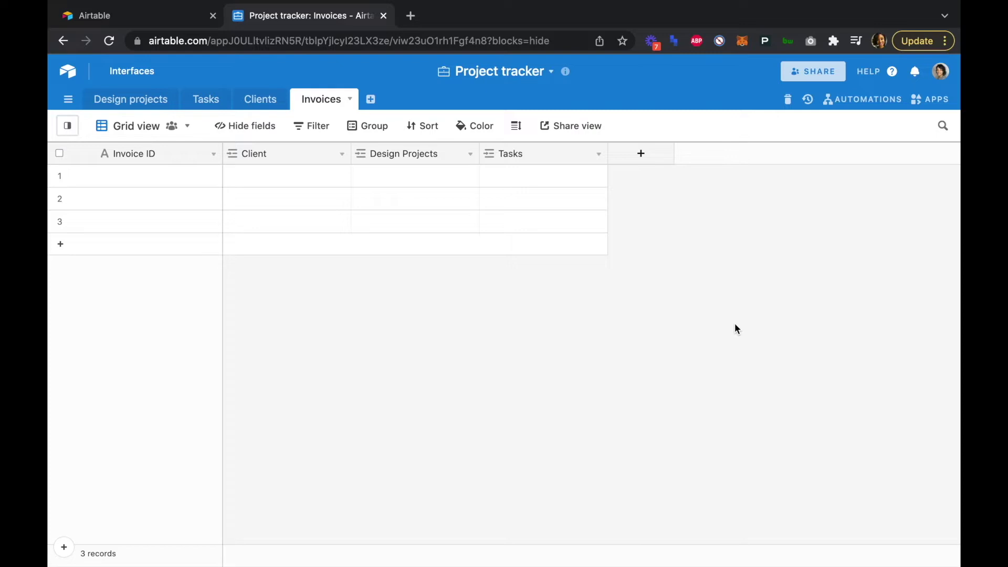
- Create a 'Billing Contact' lookup field through Client that pulls the Billing Contact field
left_click(641, 154)
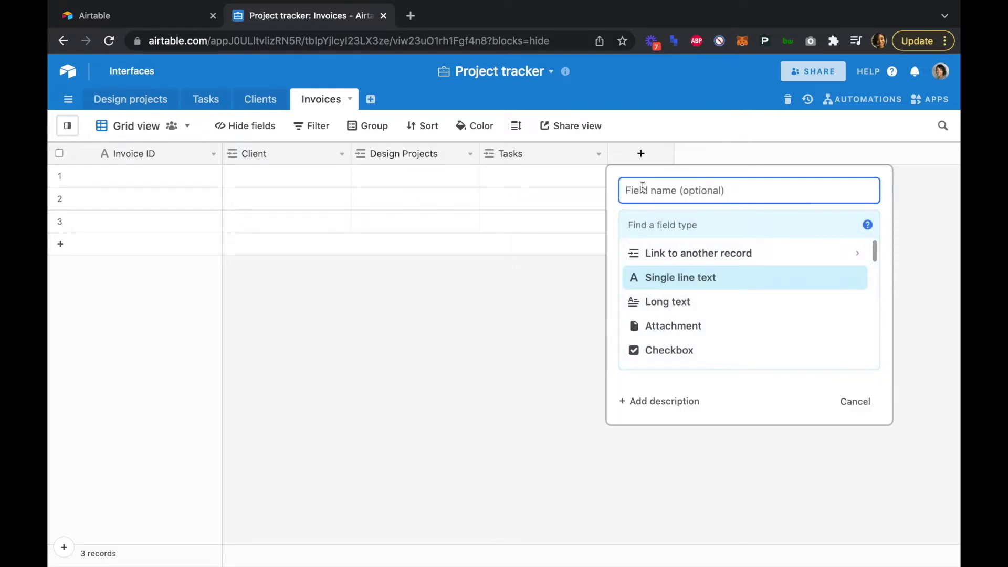
scroll(675, 322, "down", 5)
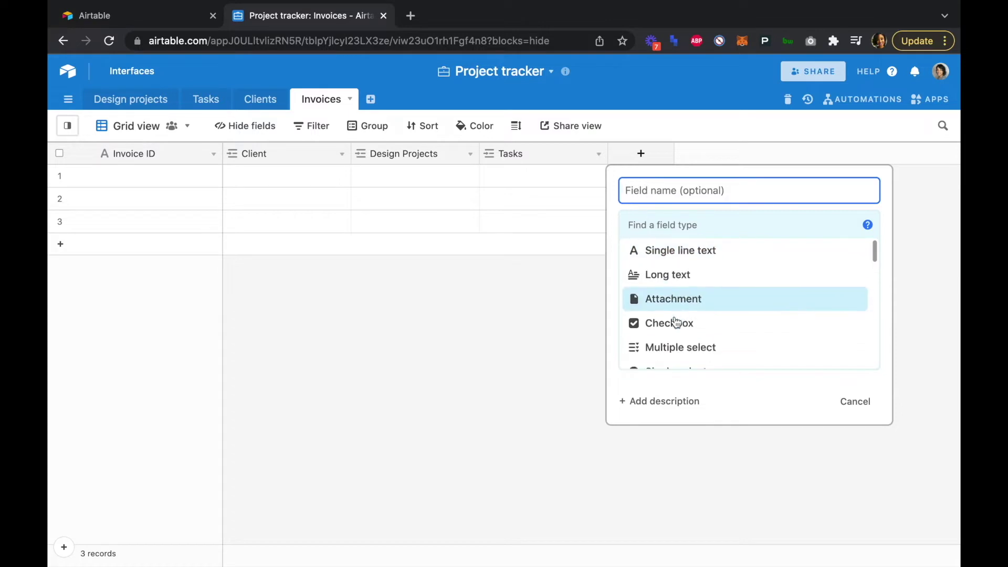
scroll(677, 322, "down", 6)
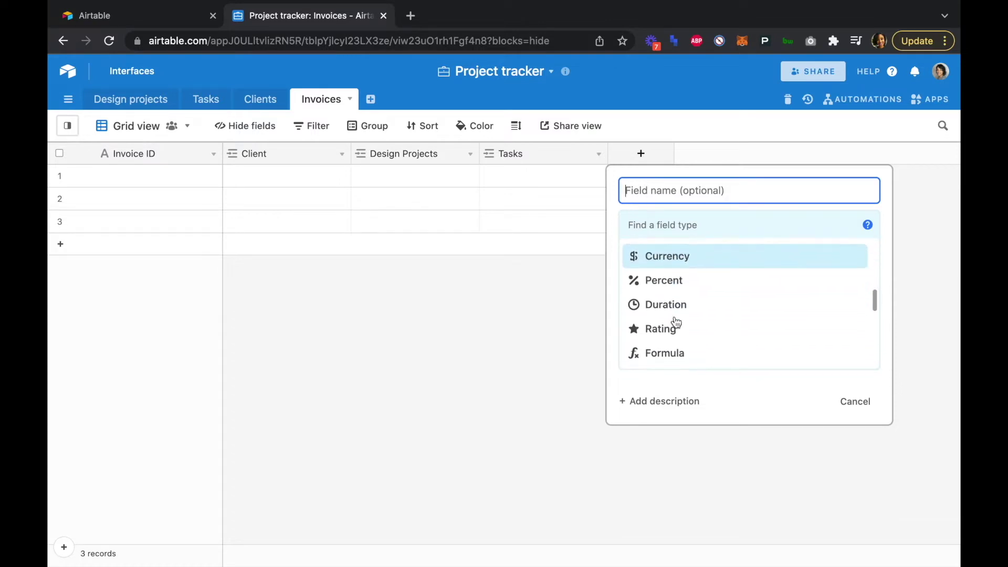
left_click(674, 355)
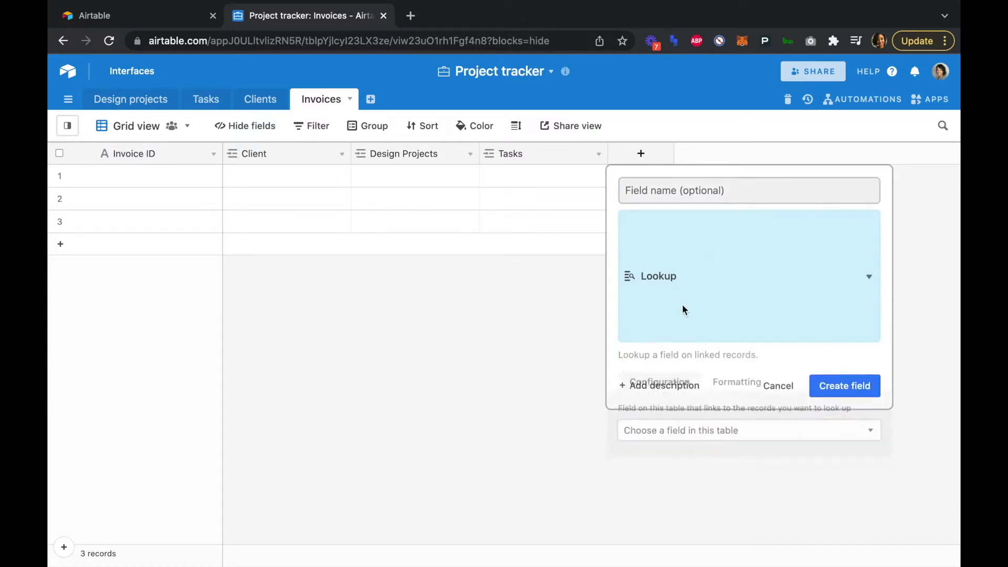
left_click(673, 324)
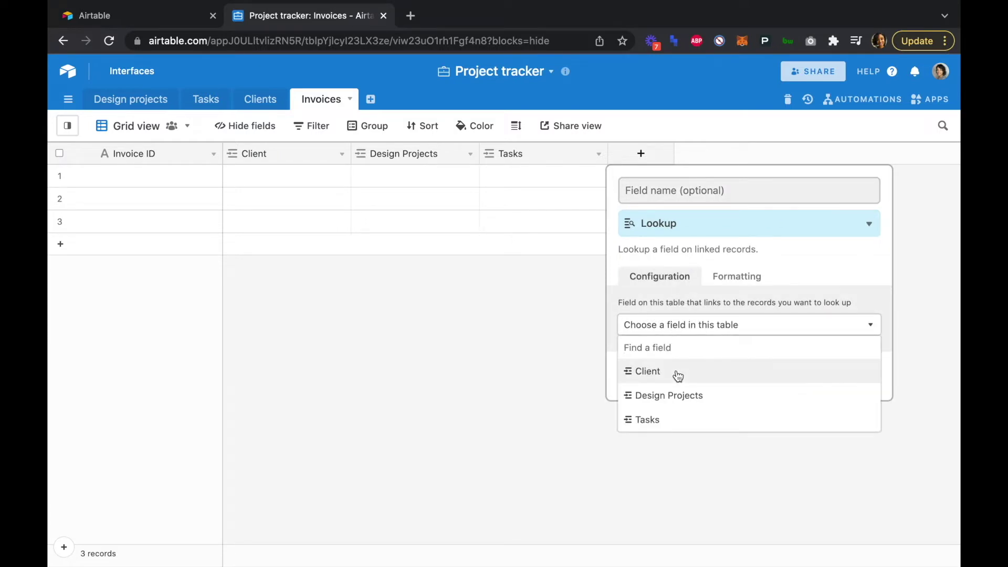
left_click(678, 374)
left_click(691, 368)
scroll(690, 426, "down", 2)
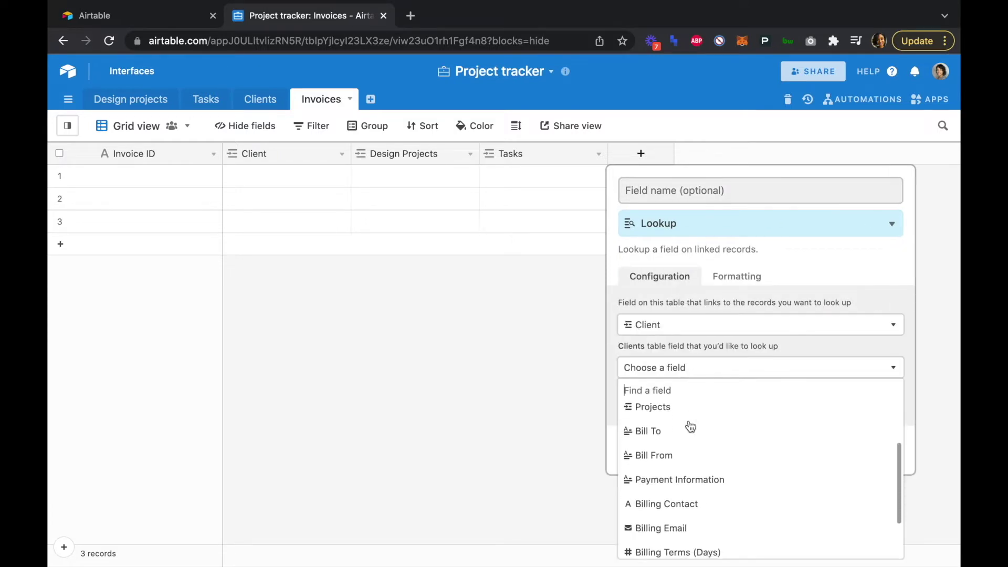
scroll(690, 426, "down", 2)
left_click(685, 466)
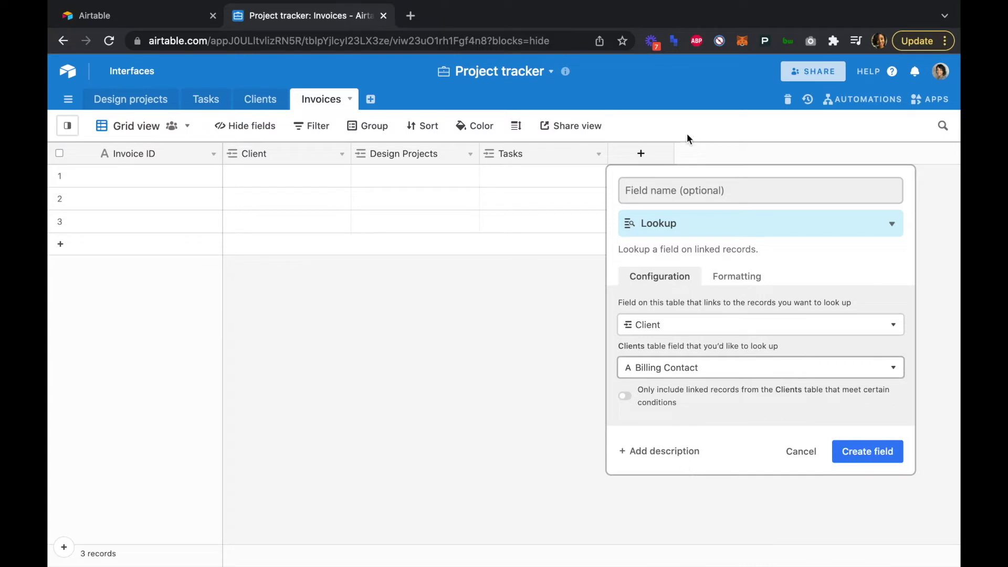
left_click(682, 190)
type("Billing Contact")
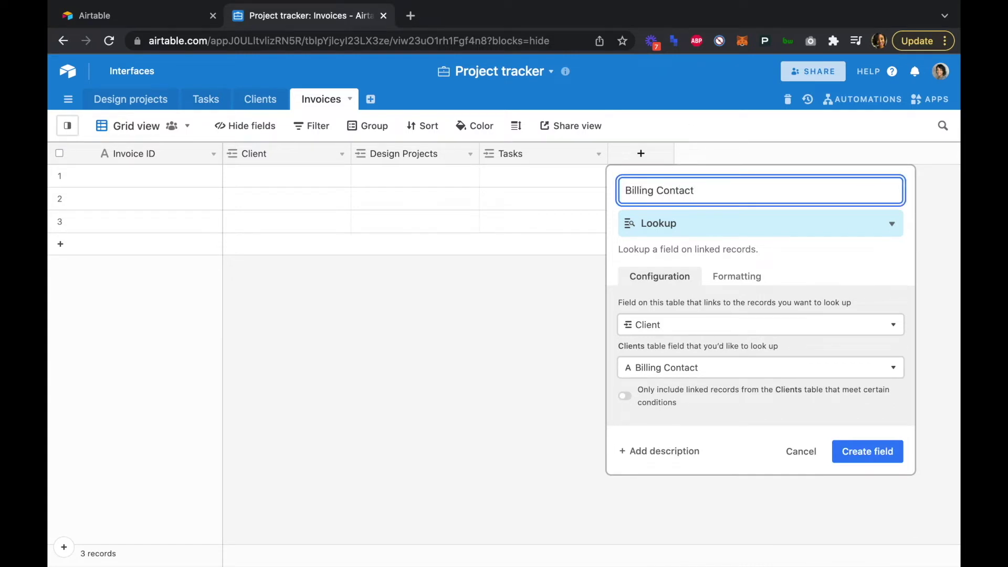
left_click(852, 449)
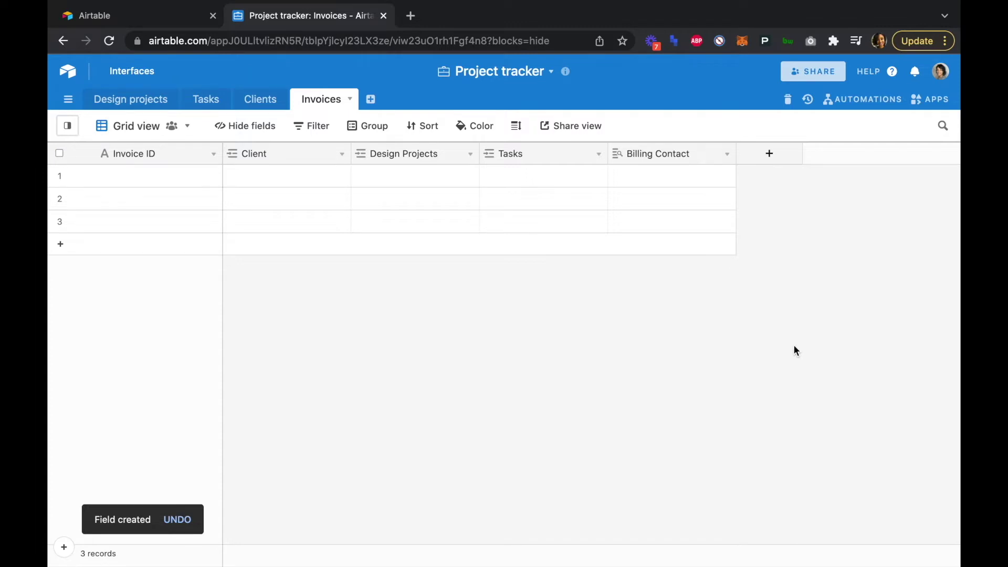
- Create a 'Logo' lookup field through the Client link that pulls the client's Logo
left_click(768, 154)
type("Logo")
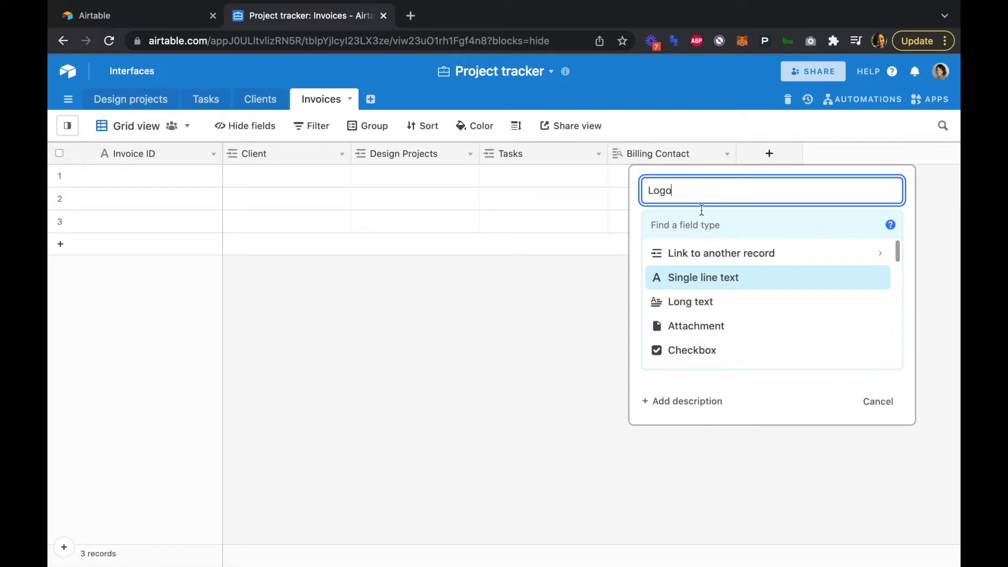
scroll(710, 278, "down", 3)
scroll(711, 279, "down", 5)
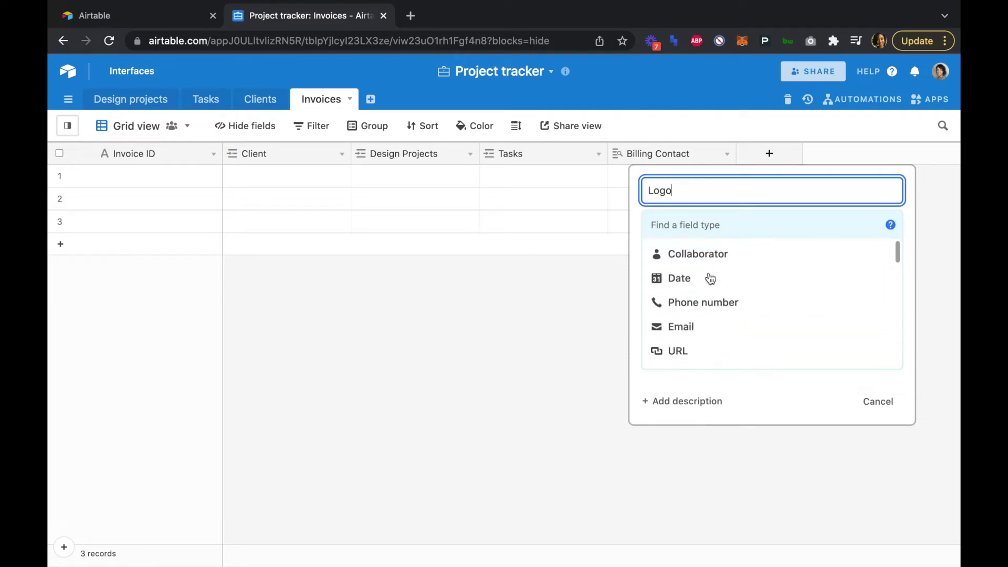
scroll(710, 278, "down", 4)
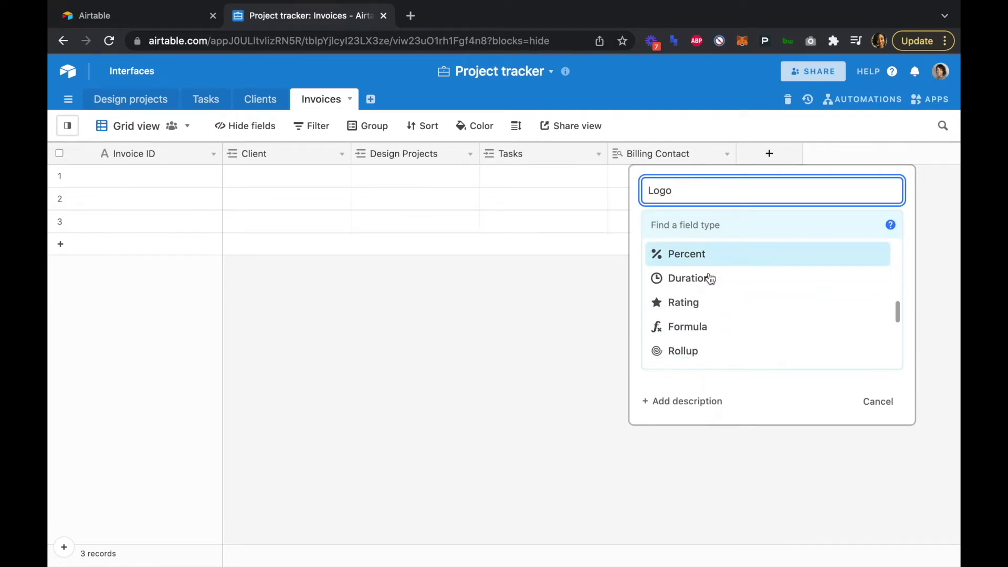
left_click(698, 340)
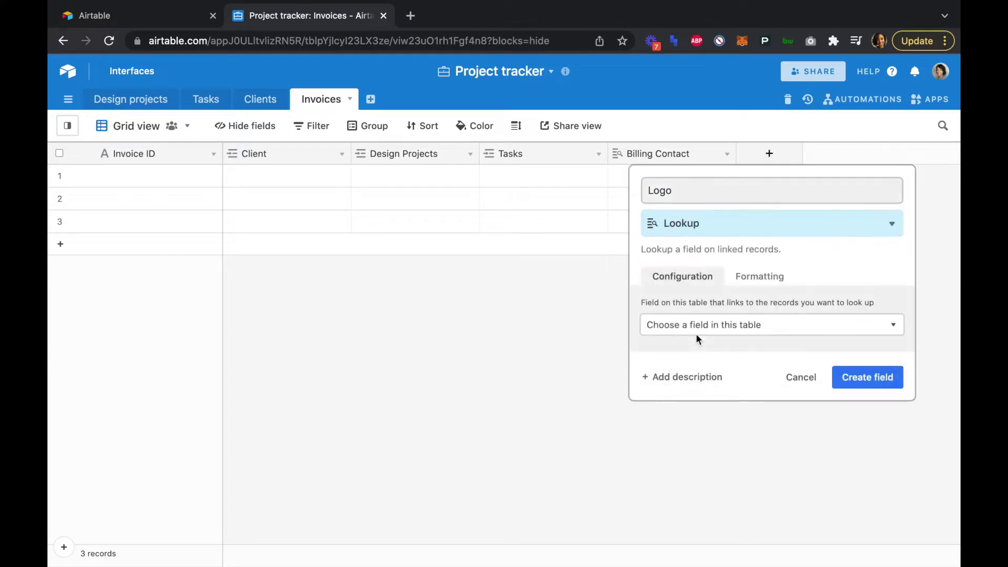
left_click(704, 324)
left_click(694, 395)
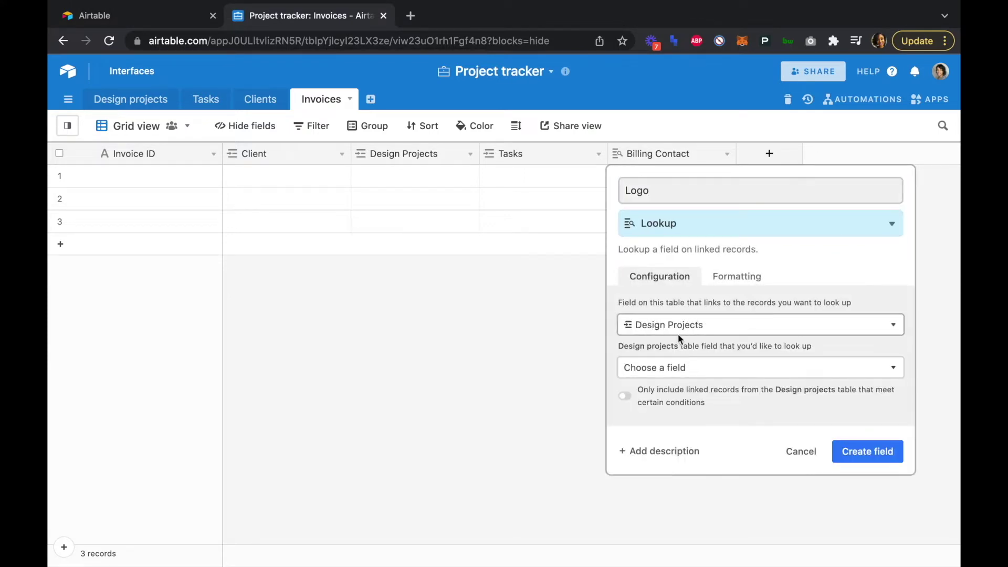
left_click(676, 326)
left_click(673, 372)
left_click(670, 367)
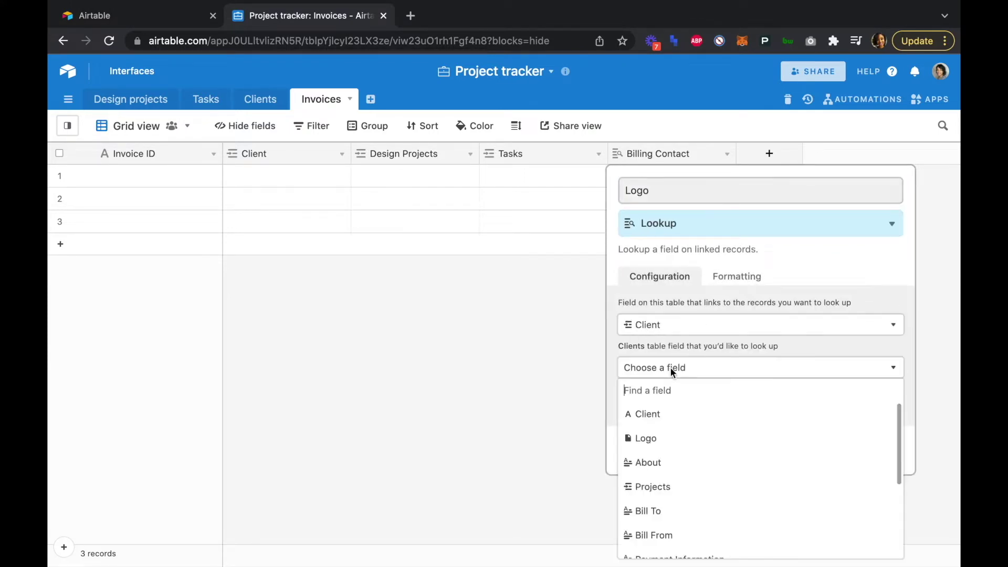
left_click(666, 441)
left_click(848, 451)
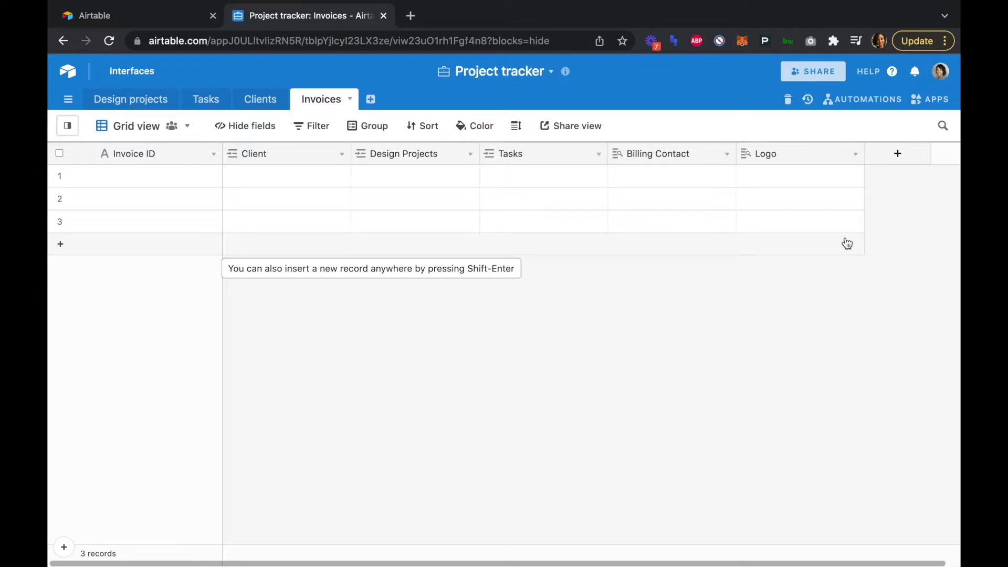
- Name a new field 'Invoice Total' and make it a rollup over the linked Tasks
left_click(895, 155)
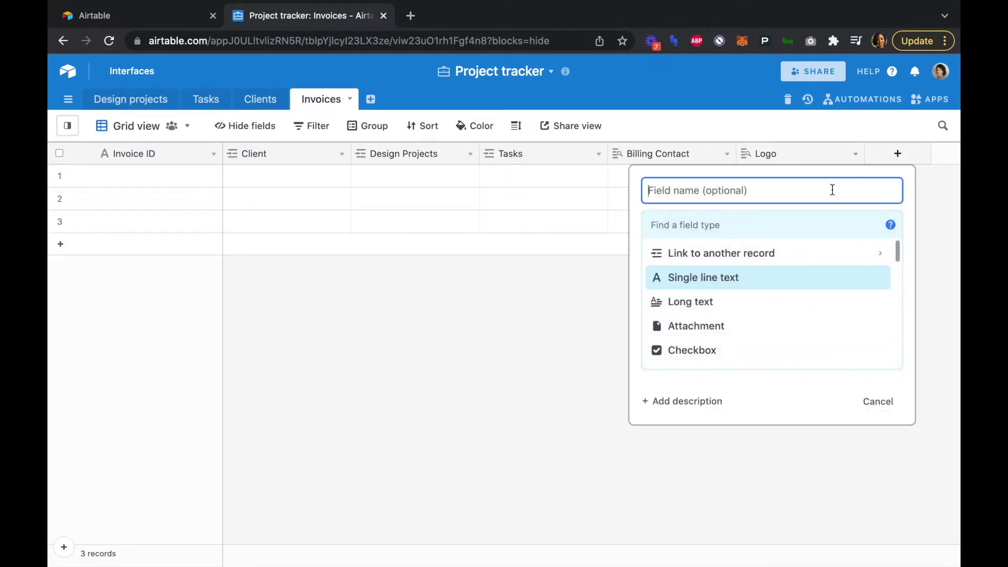
type("Invoive")
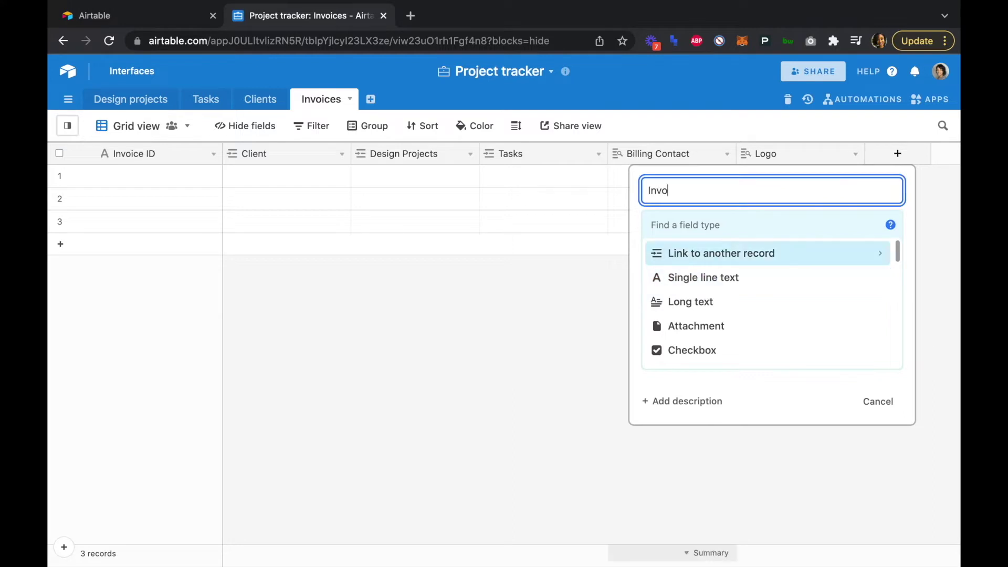
key("BackSpace")
key("BackSpace")
type("ce Total")
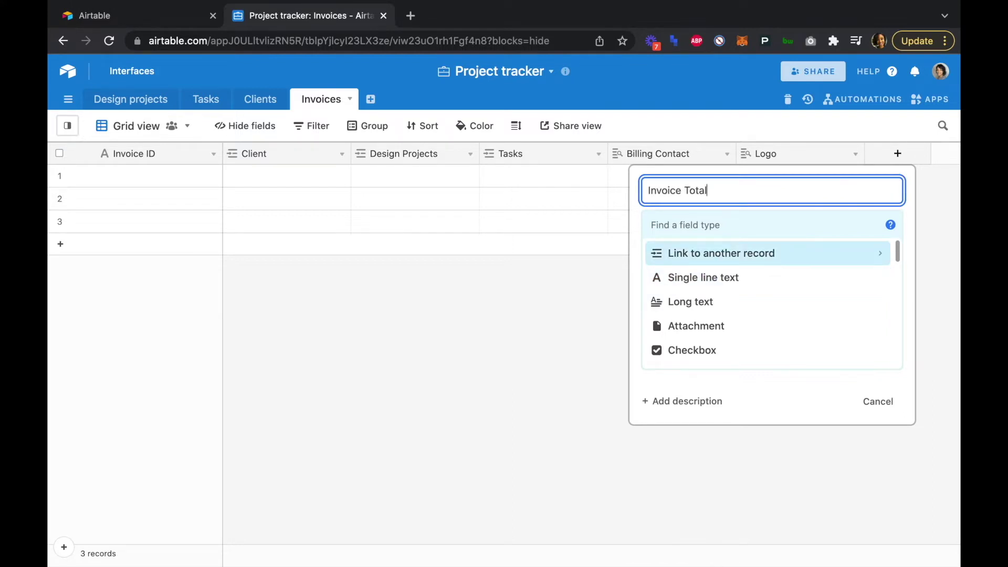
scroll(780, 312, "down", 6)
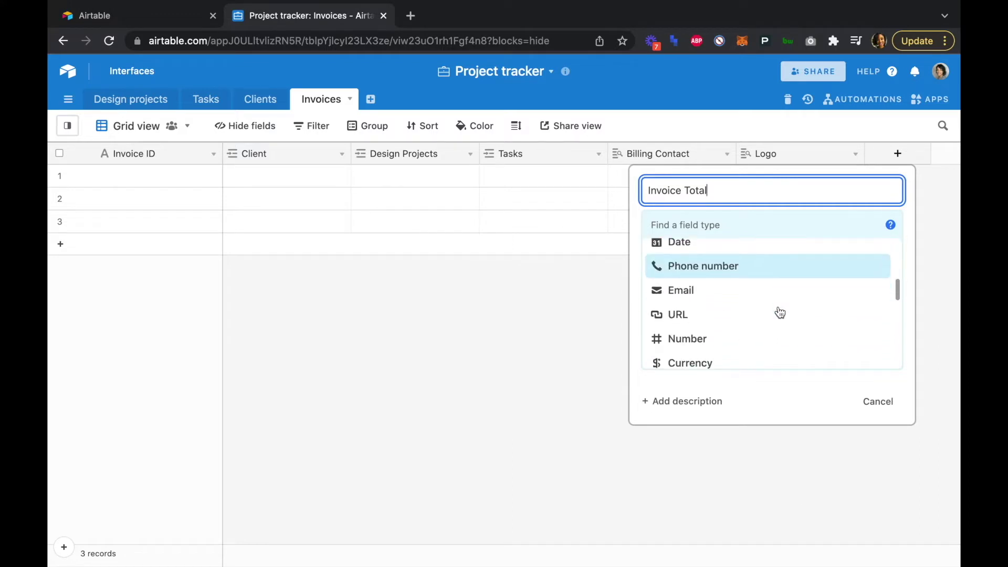
scroll(780, 313, "down", 2)
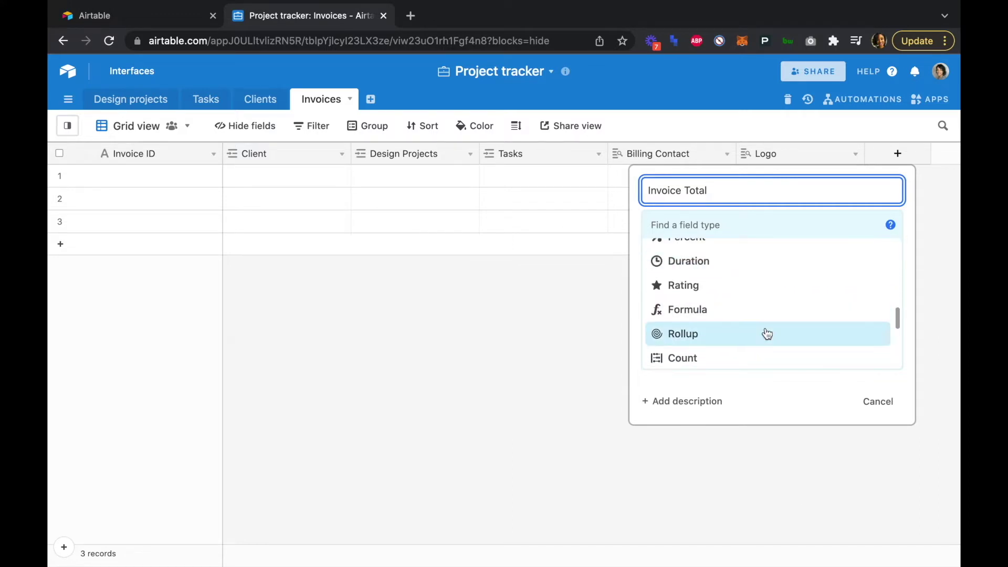
left_click(767, 334)
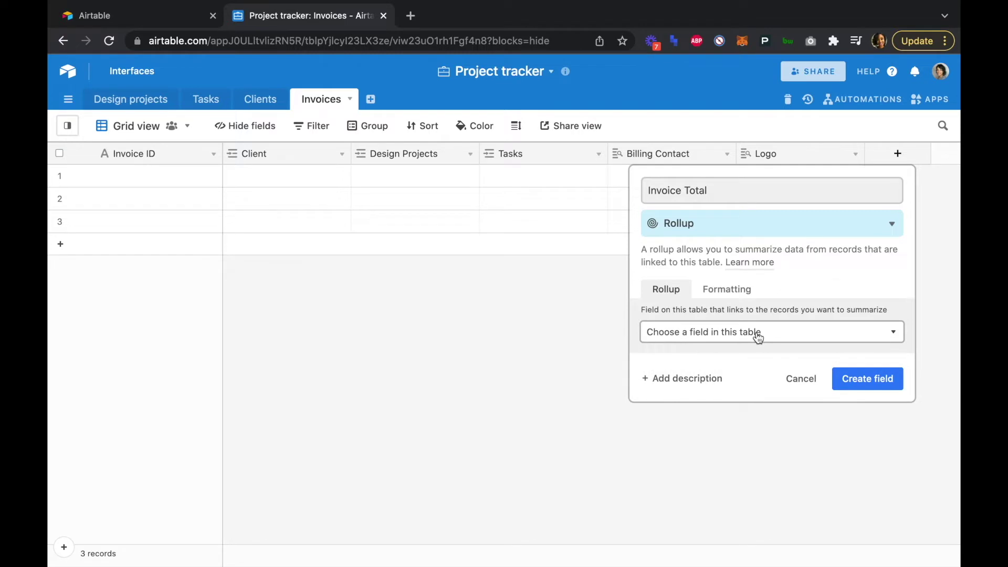
left_click(758, 336)
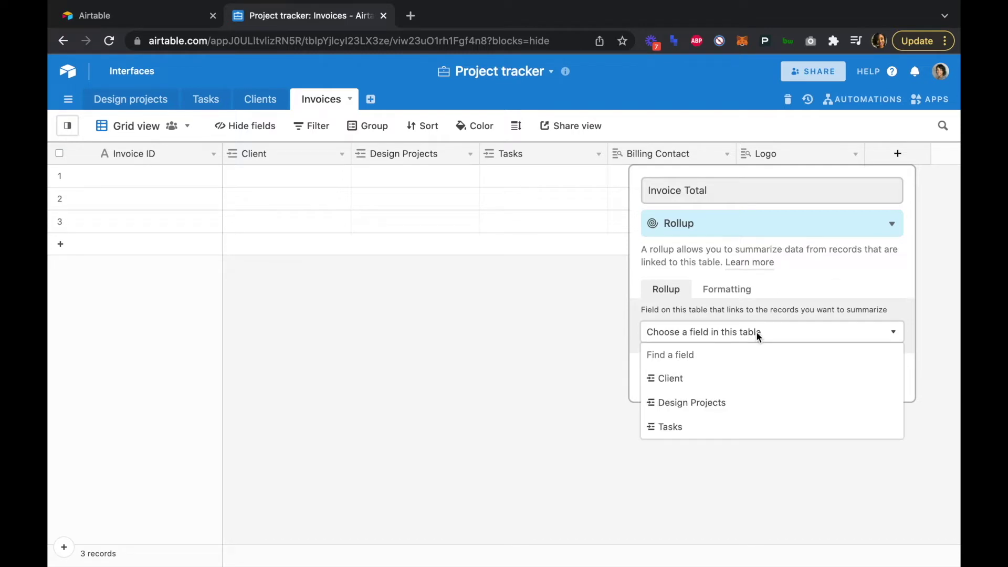
left_click(734, 426)
- Roll up the Tasks' Invoice Amount with SUM(values) and create the field
left_click(717, 382)
scroll(714, 436, "down", 3)
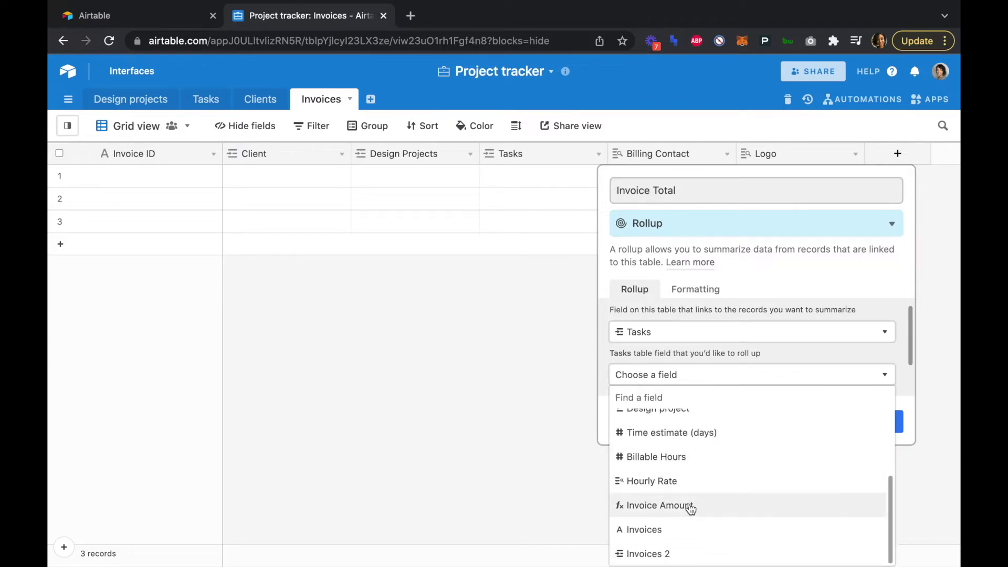
left_click(691, 506)
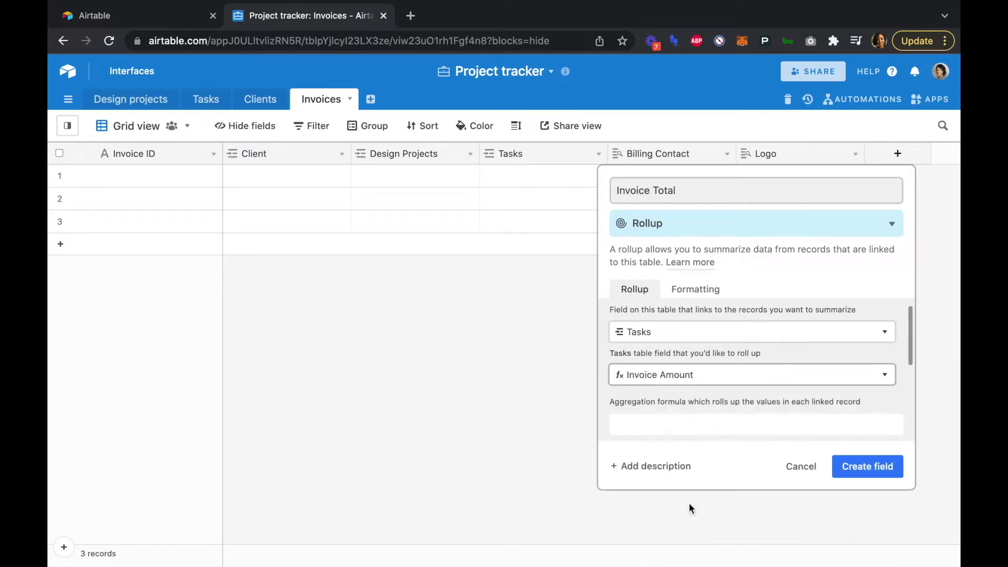
left_click(712, 421)
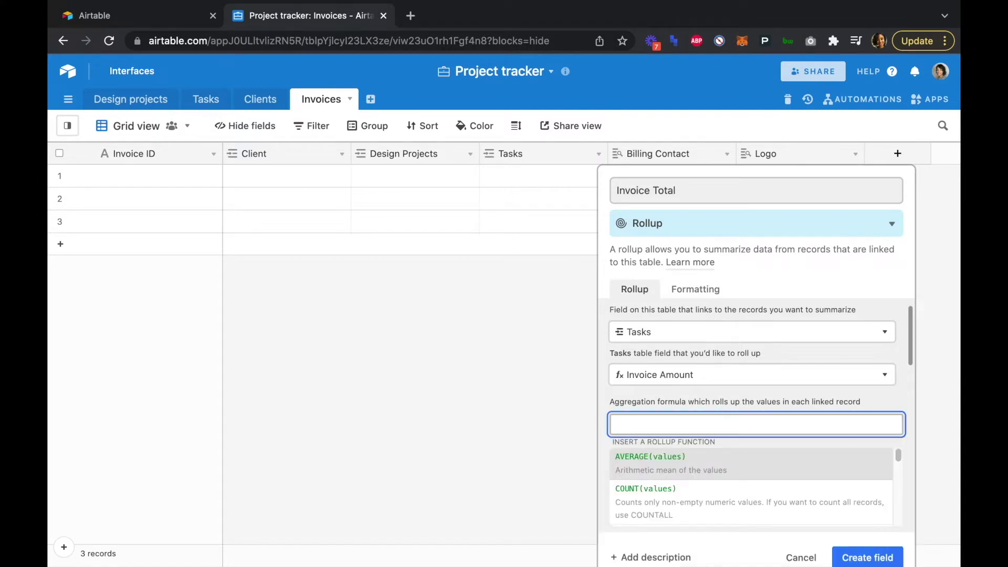
type("Su")
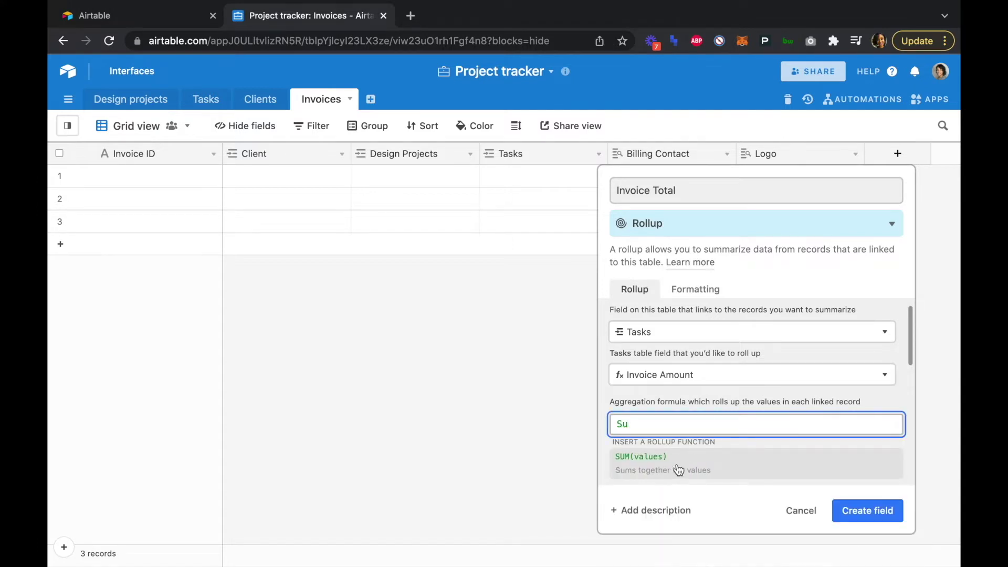
left_click(678, 469)
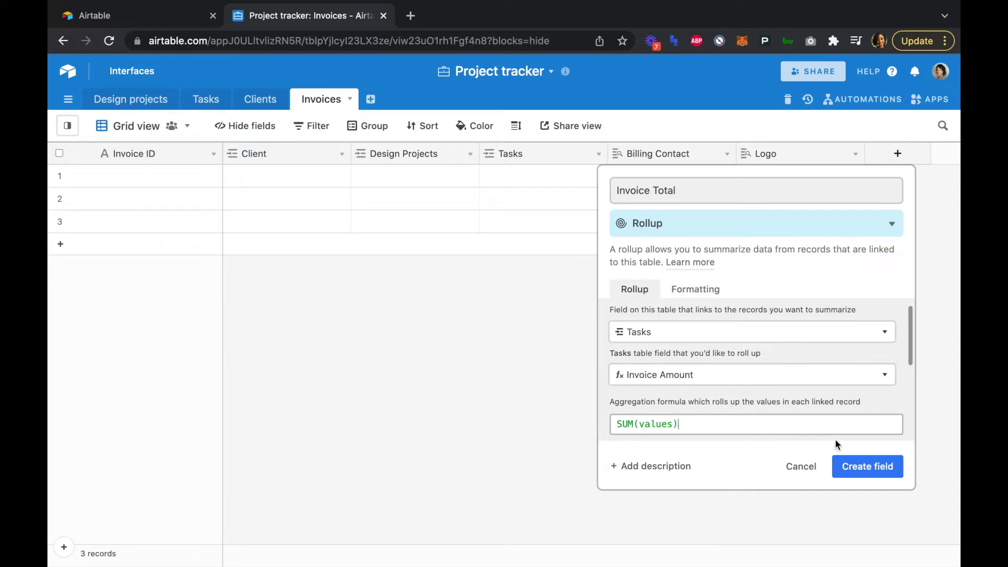
left_click(870, 465)
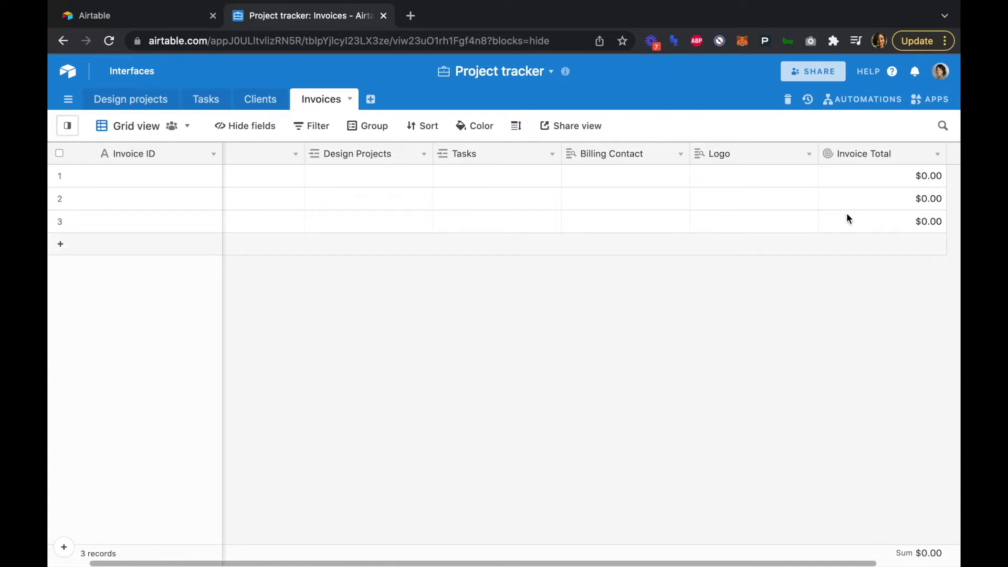
scroll(848, 218, "right", 3)
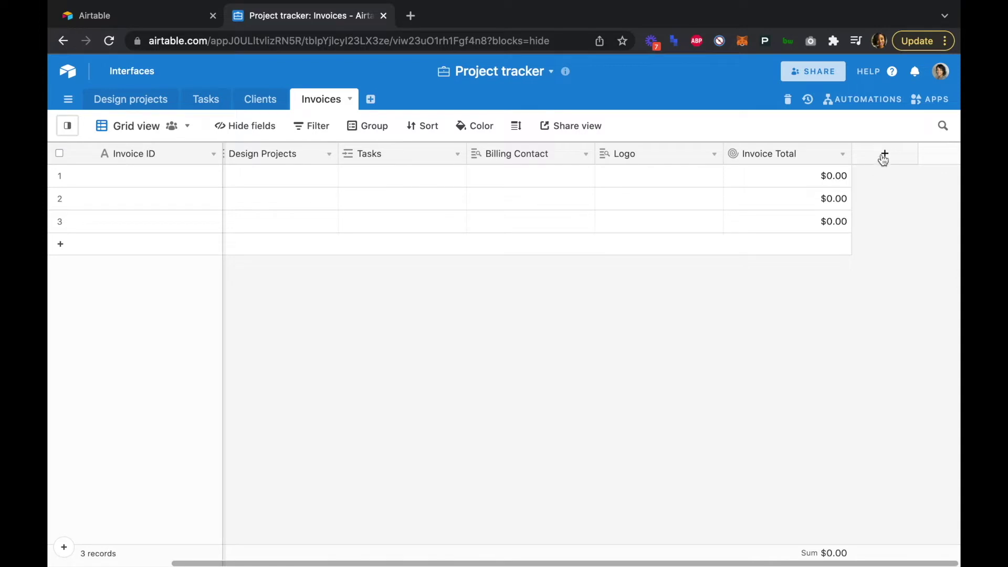
- Create an 'Invoice #' field of type Autonumber
left_click(882, 156)
type("In")
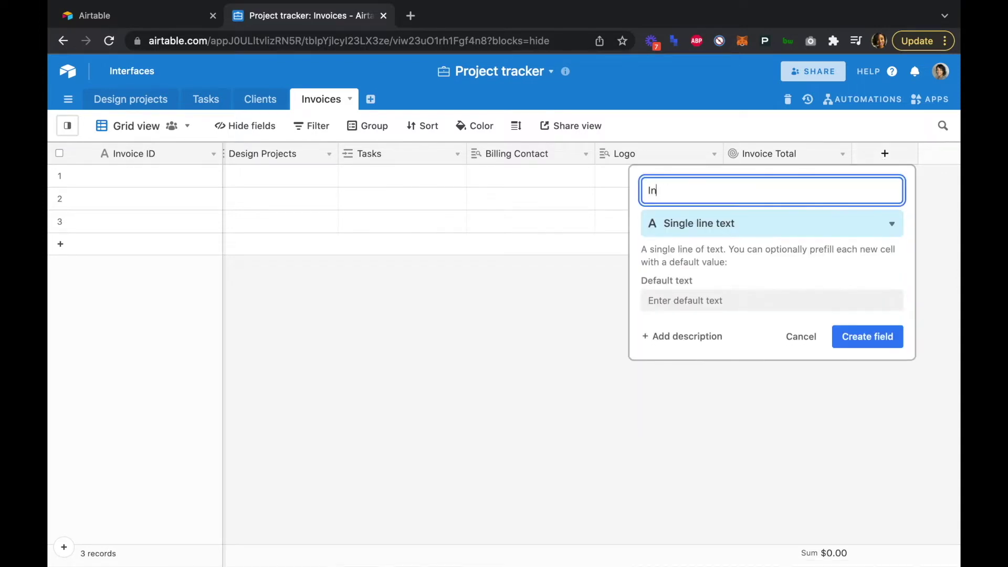
type("voice #")
left_click(732, 227)
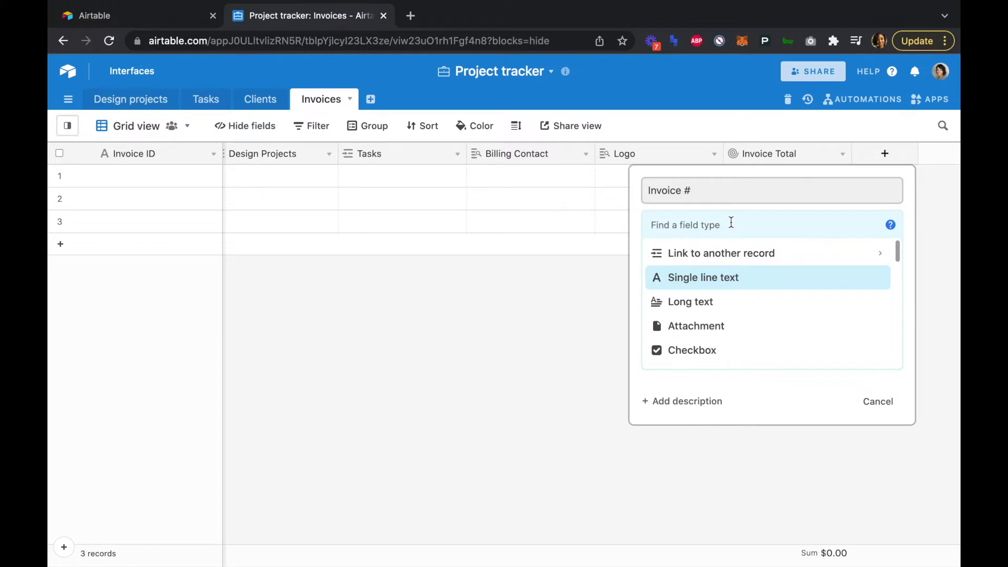
scroll(718, 278, "down", 5)
scroll(718, 278, "down", 8)
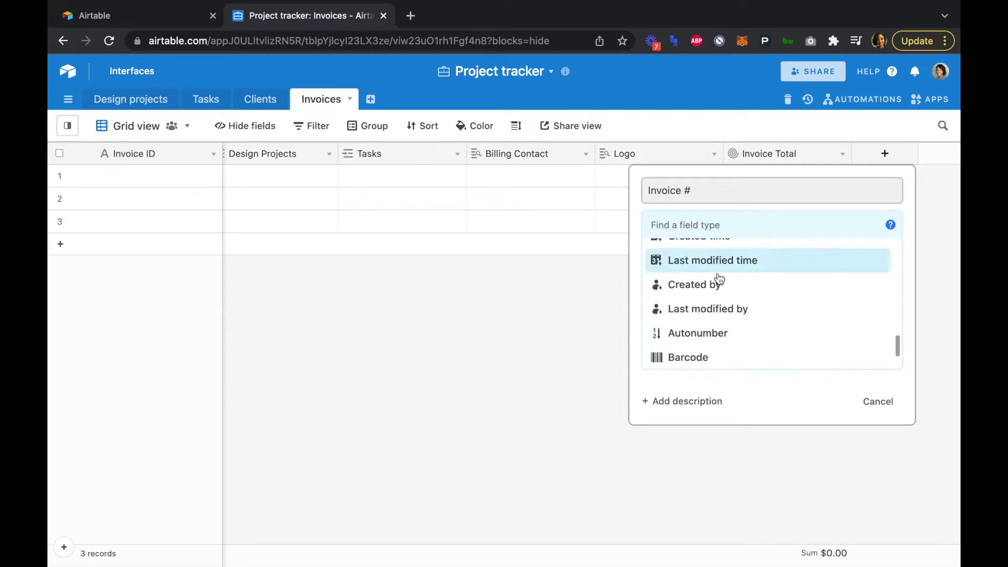
scroll(719, 278, "down", 2)
left_click(710, 304)
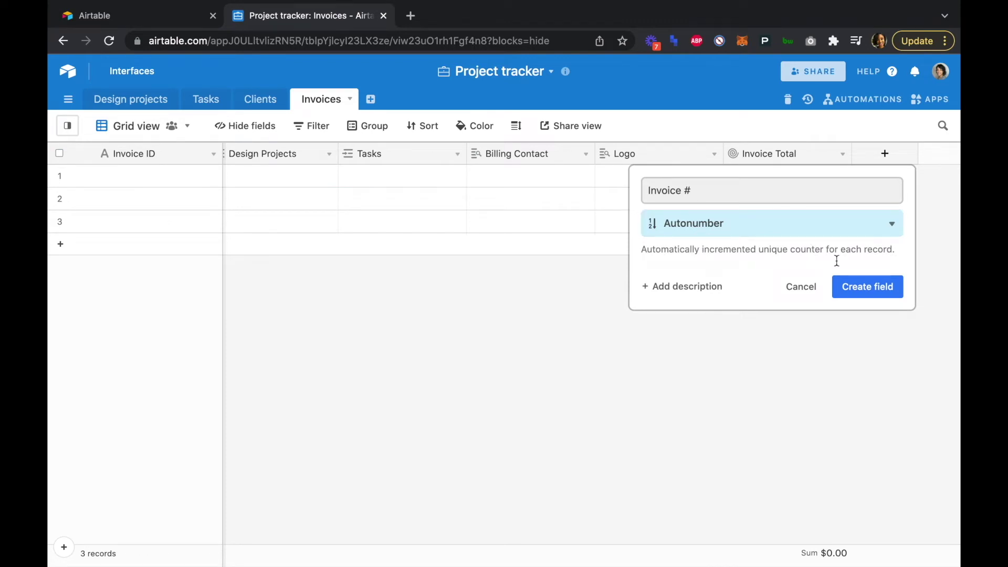
left_click(865, 287)
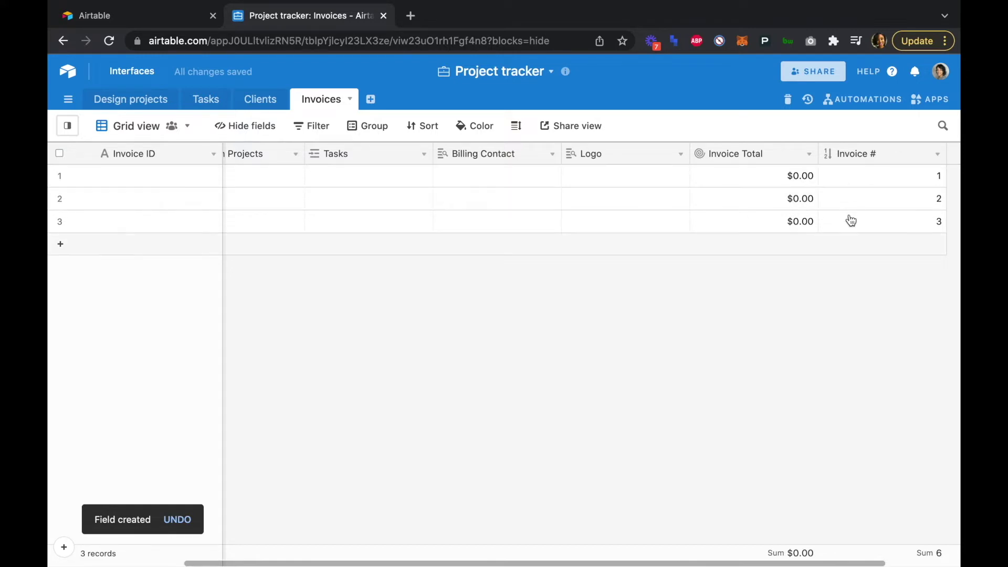
- Delete invoice record 3, then add a new blank record that gets Invoice # 4
left_click(60, 221)
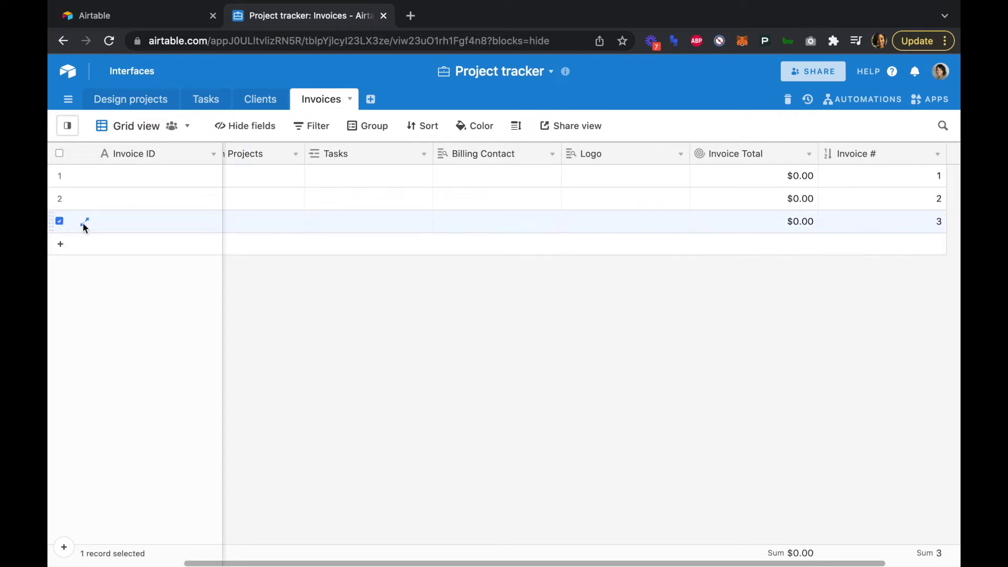
right_click(118, 222)
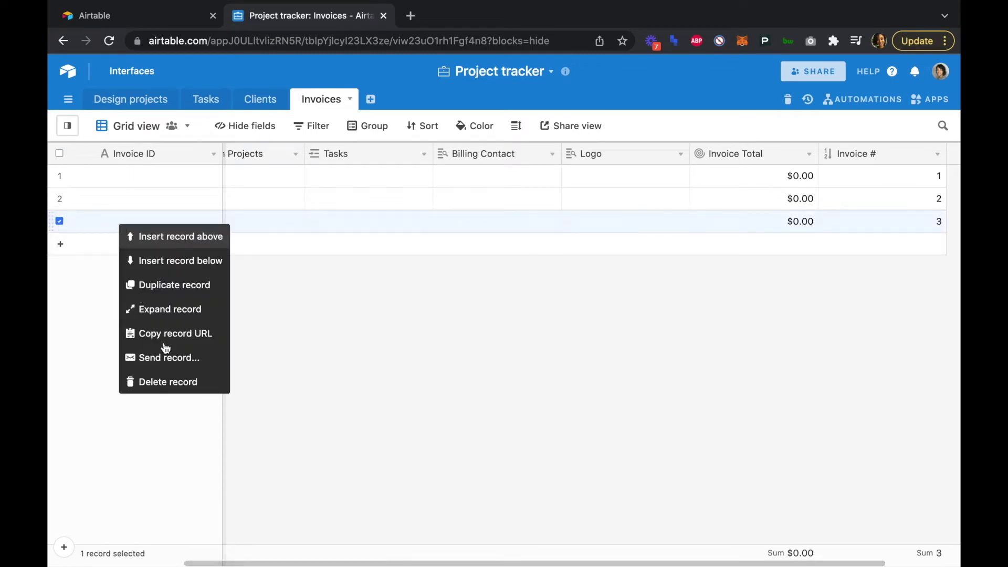
left_click(167, 382)
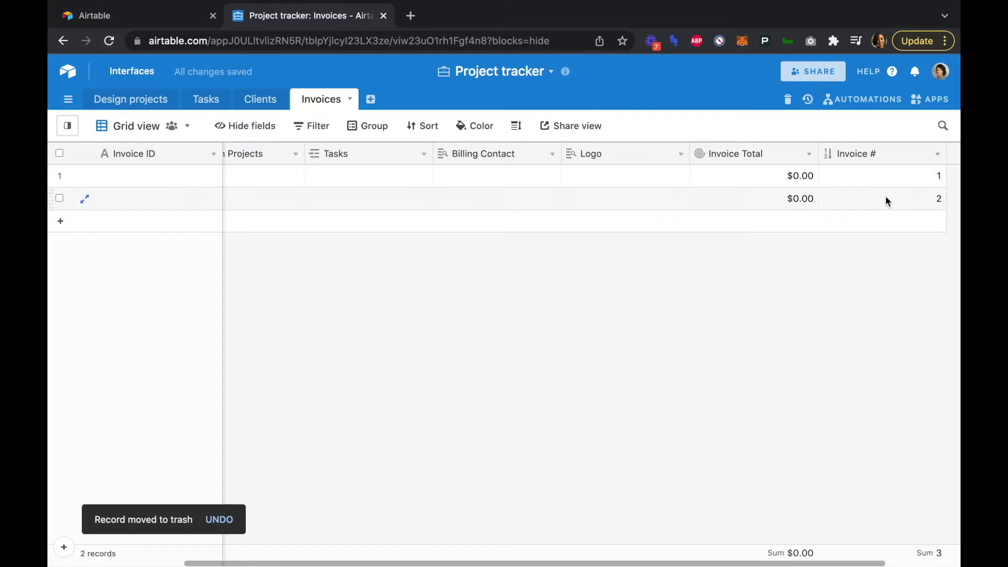
left_click(61, 224)
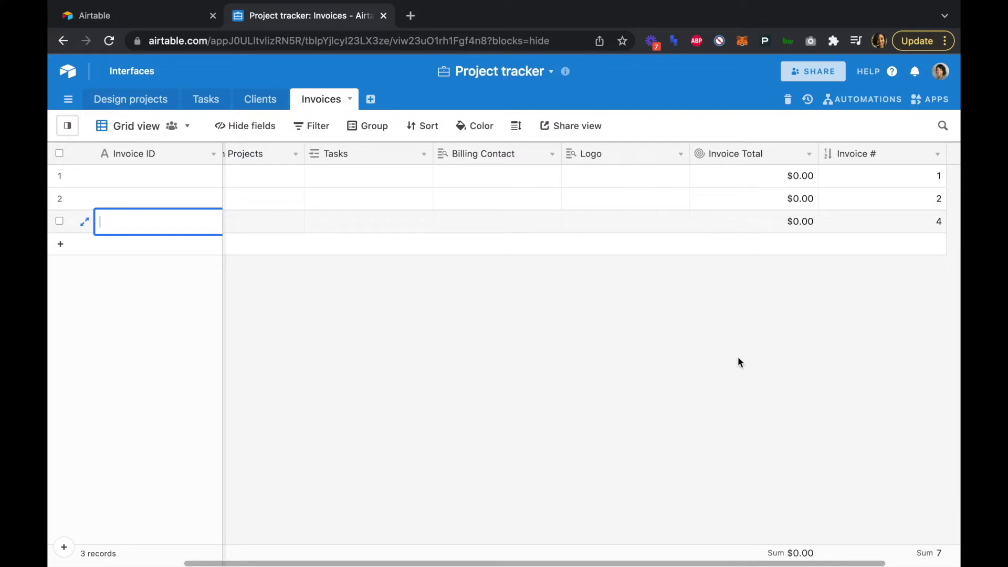
scroll(812, 314, "right", 3)
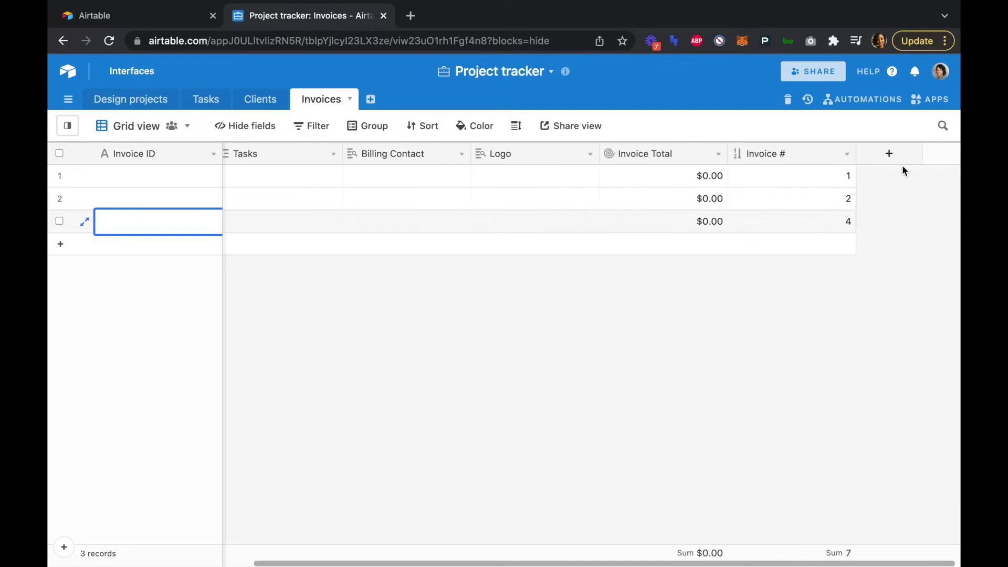
- Create an 'Invoice Date' field of type Date
left_click(887, 155)
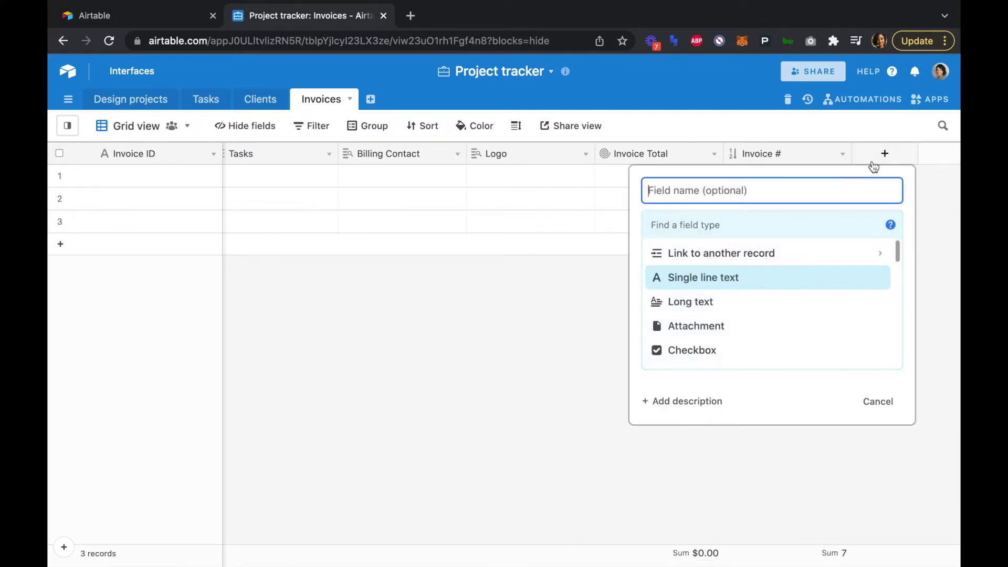
type("Invoice Date")
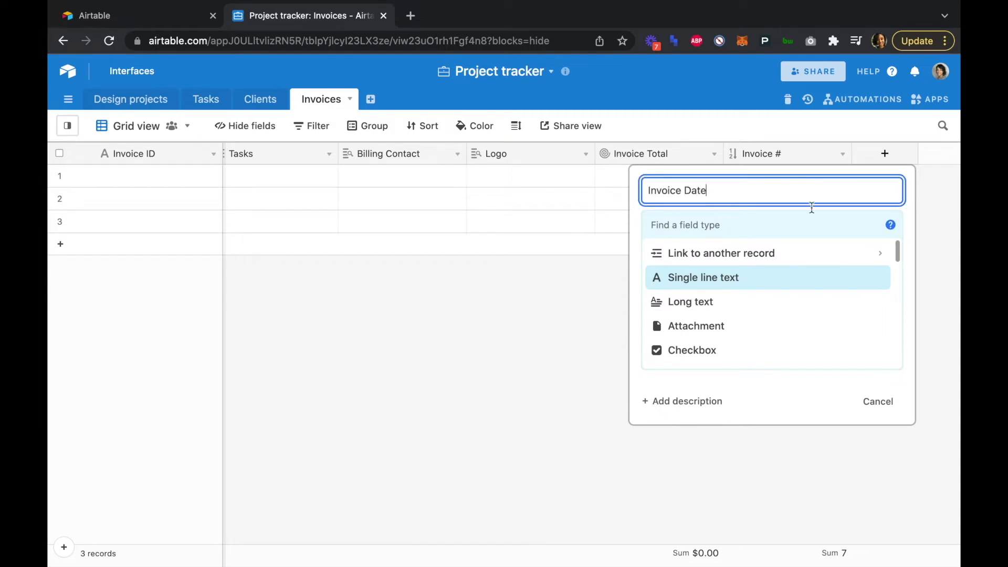
scroll(793, 303, "down", 1)
scroll(793, 303, "down", 5)
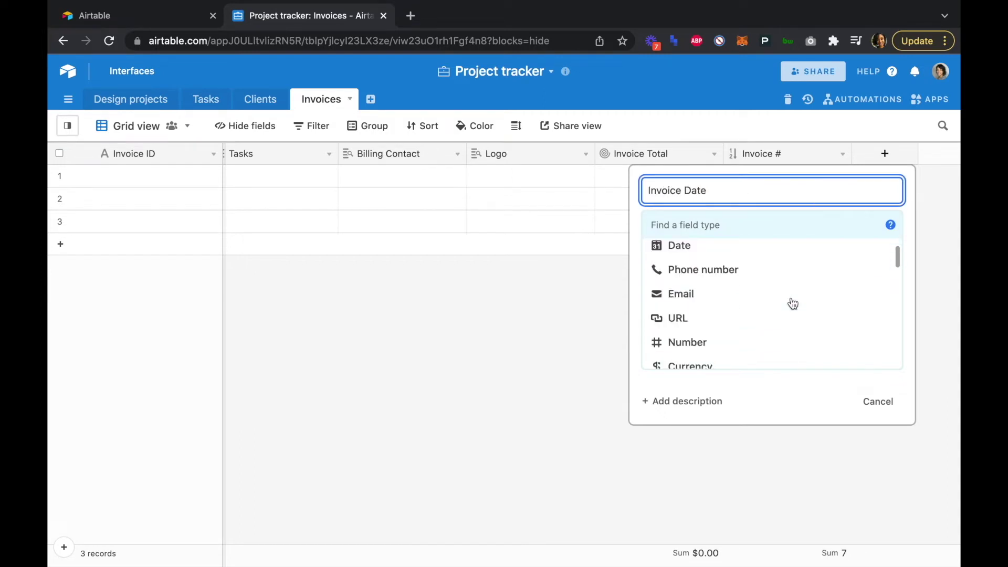
scroll(793, 304, "down", 1)
scroll(793, 303, "up", 5)
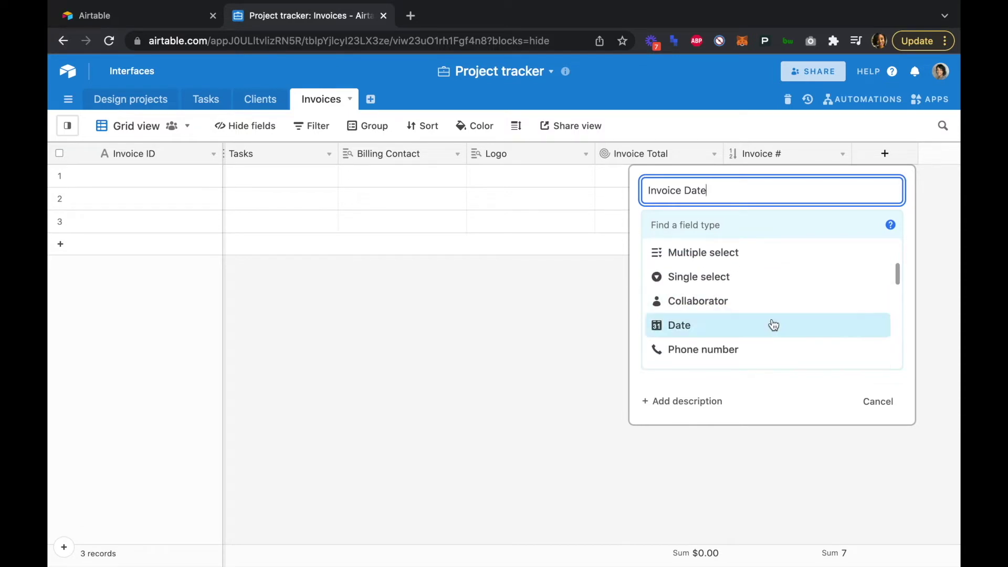
left_click(772, 325)
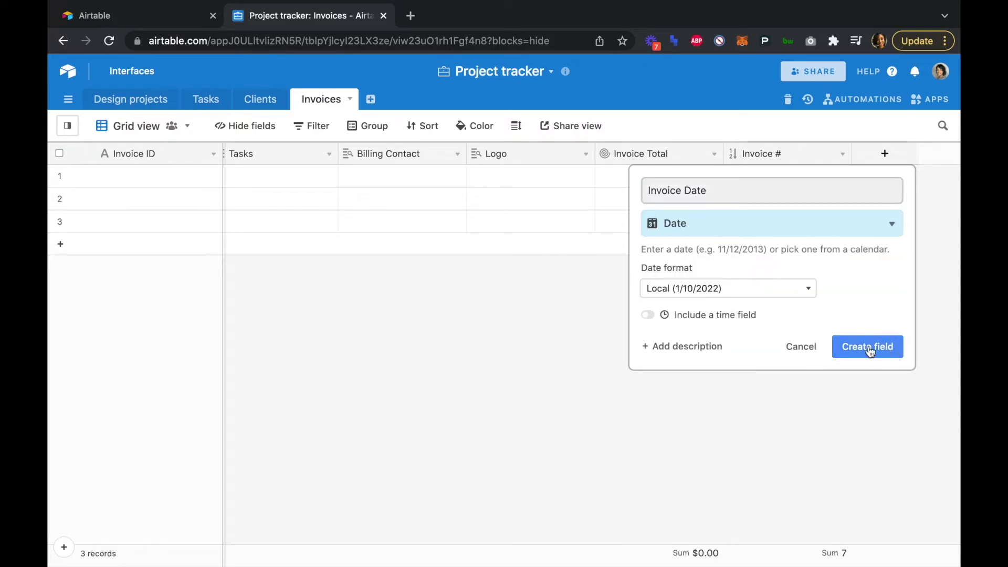
left_click(868, 349)
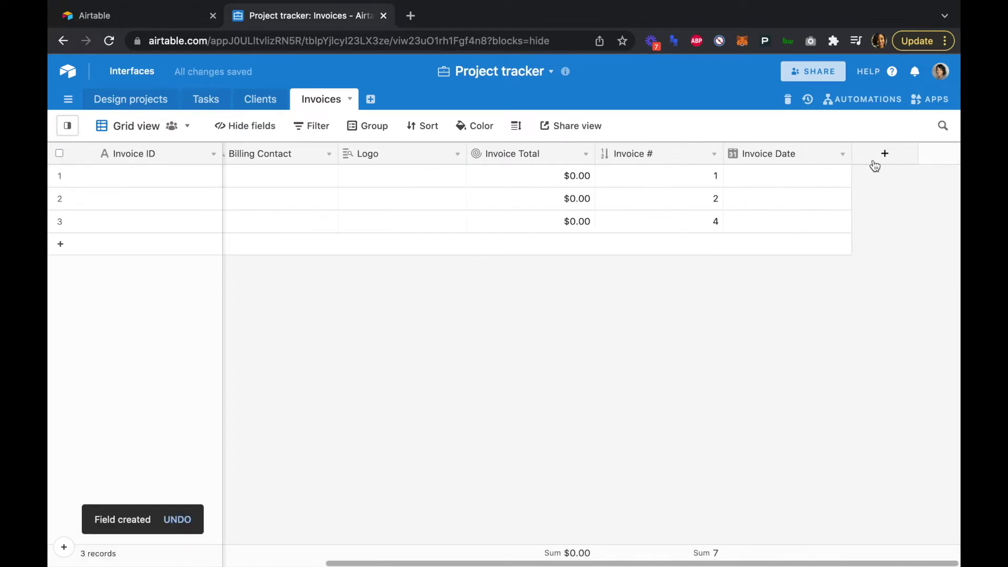
- Name a new field 'Invoice Due Date' and make it a rollup through the Client link
left_click(883, 158)
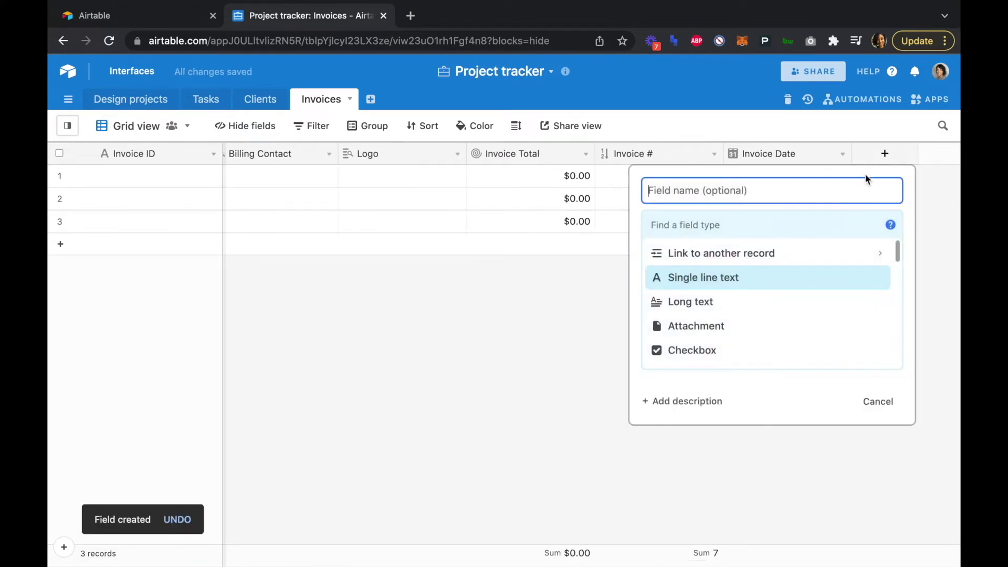
type("Invoice Due Date")
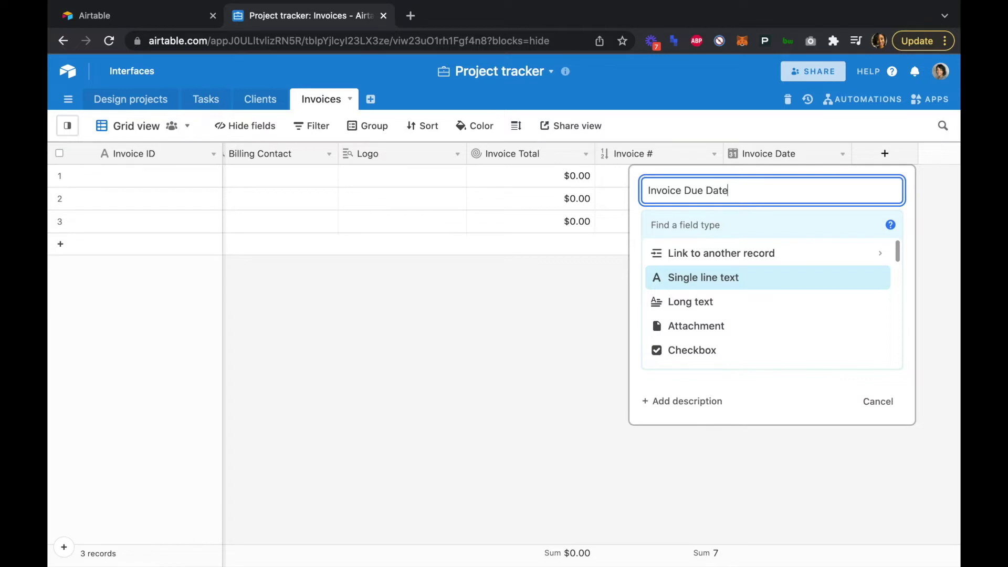
scroll(793, 308, "down", 4)
scroll(794, 308, "down", 5)
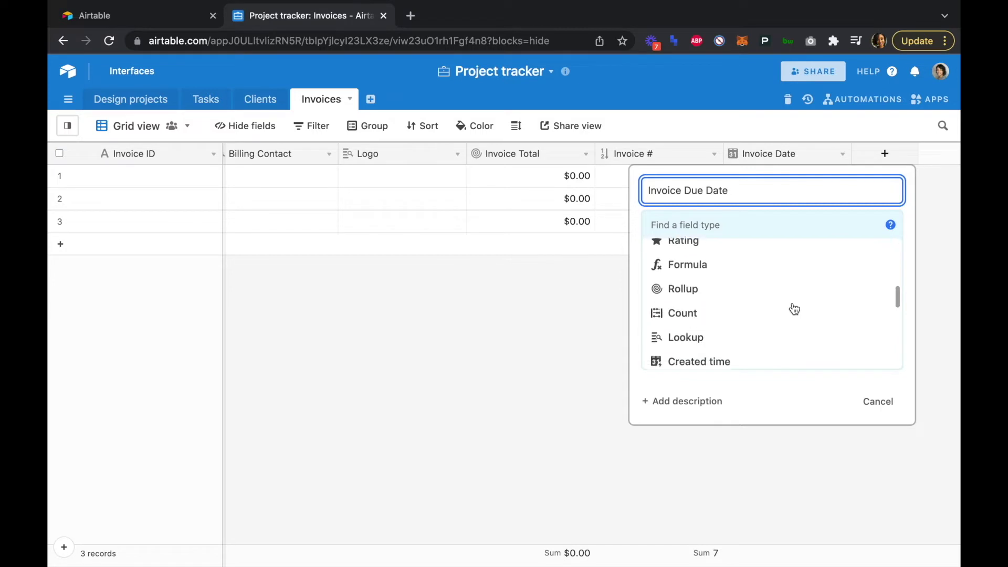
left_click(793, 302)
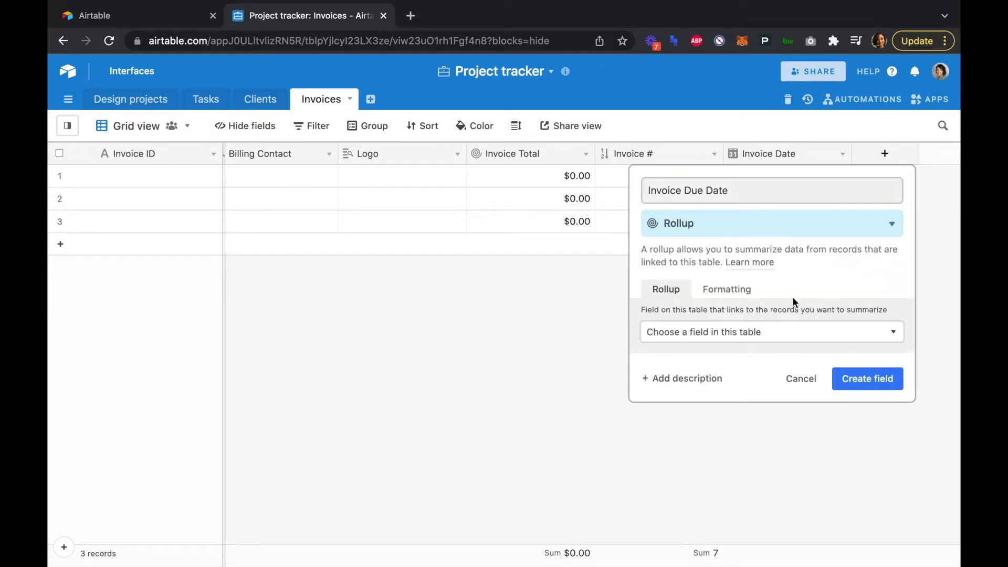
left_click(777, 331)
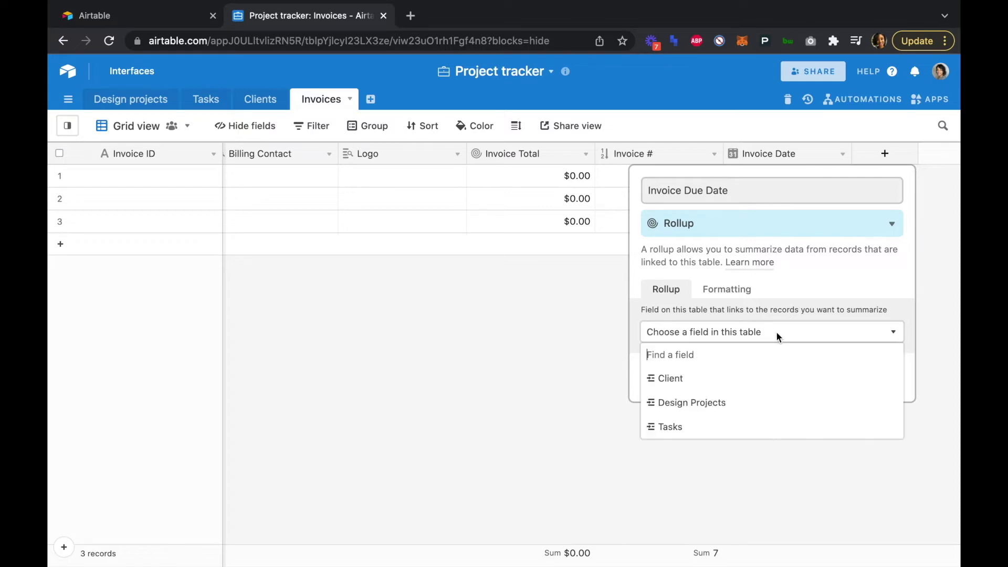
left_click(735, 379)
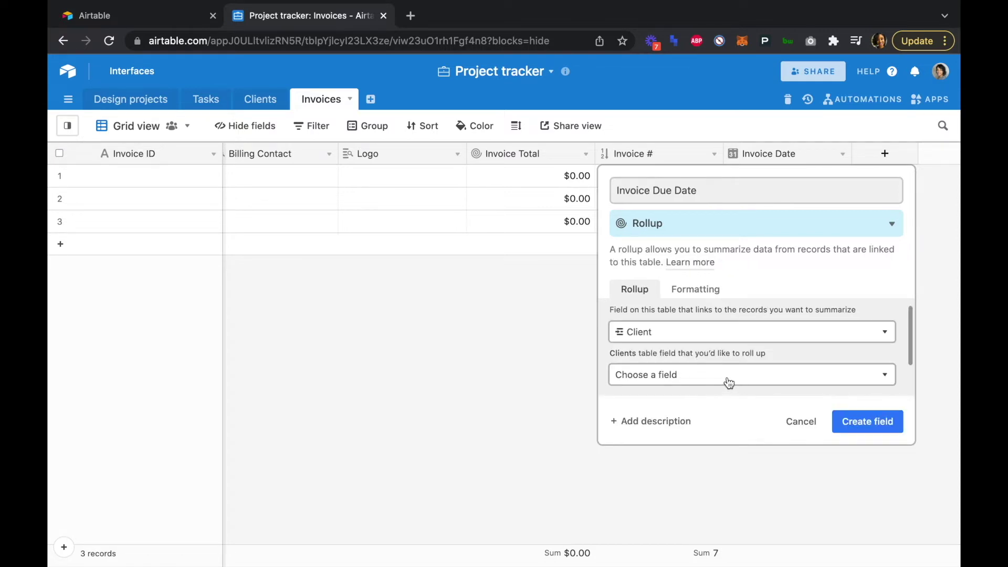
- Roll up Billing Terms (Days) with DATEADD({Invoice Date},MAX(values),'day') and create the field
left_click(727, 376)
scroll(702, 439, "down", 5)
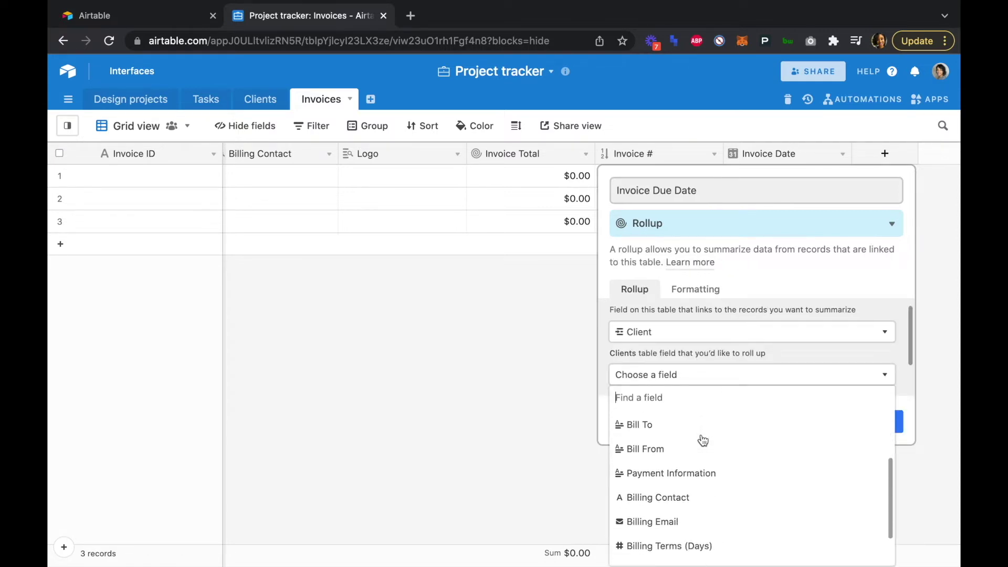
left_click(686, 509)
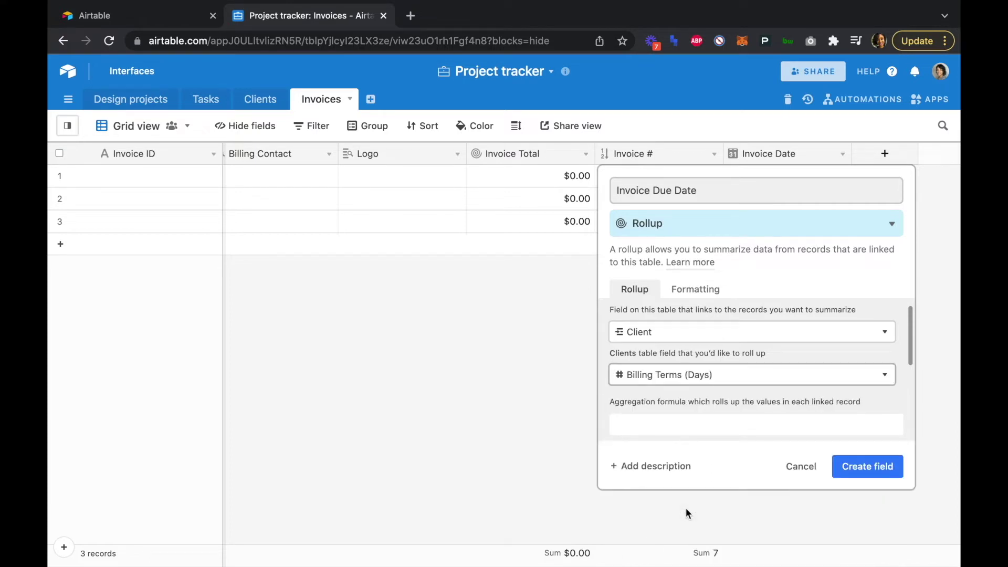
left_click(673, 425)
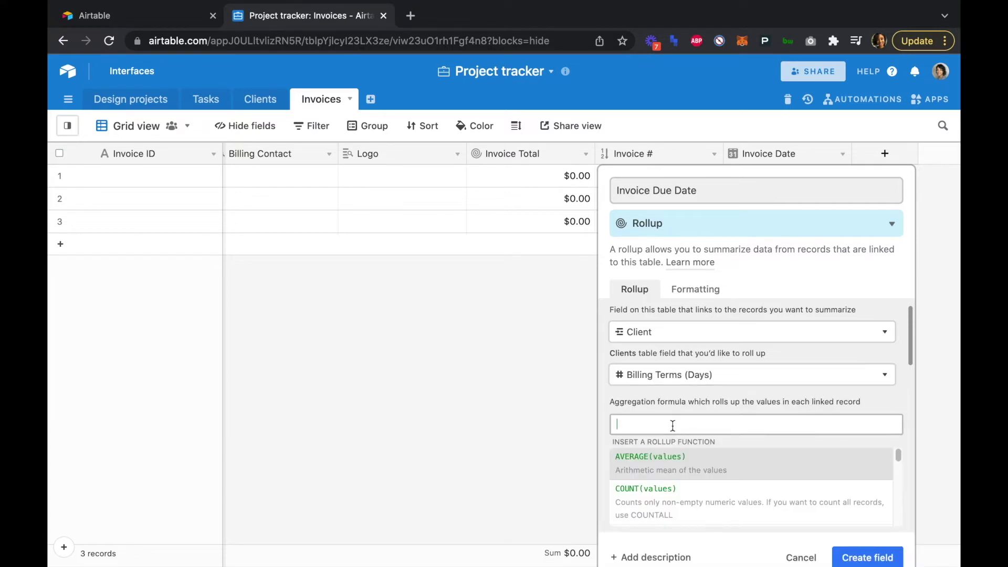
type("DATEADD({Invoice Date},MAX(values),'day')")
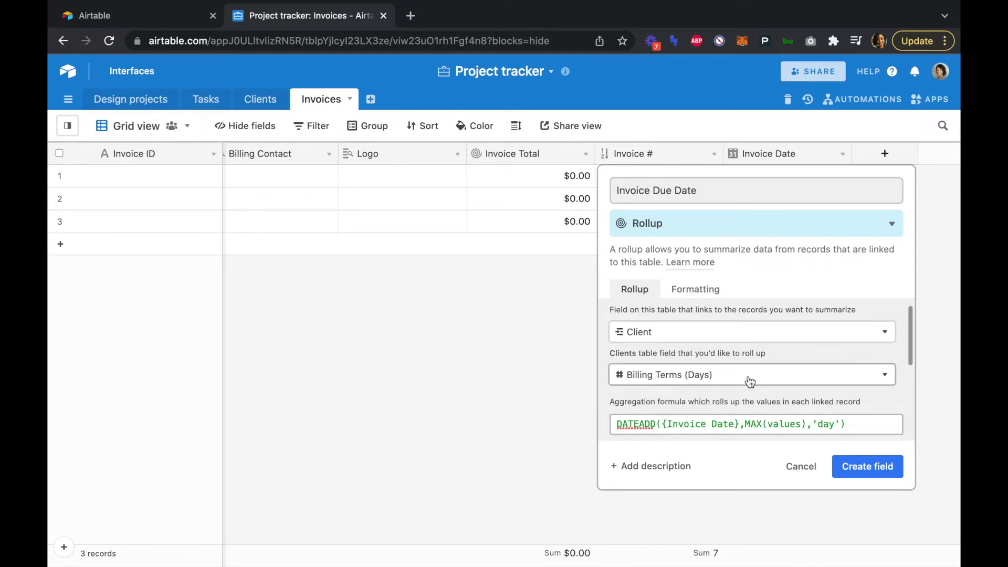
left_click(866, 469)
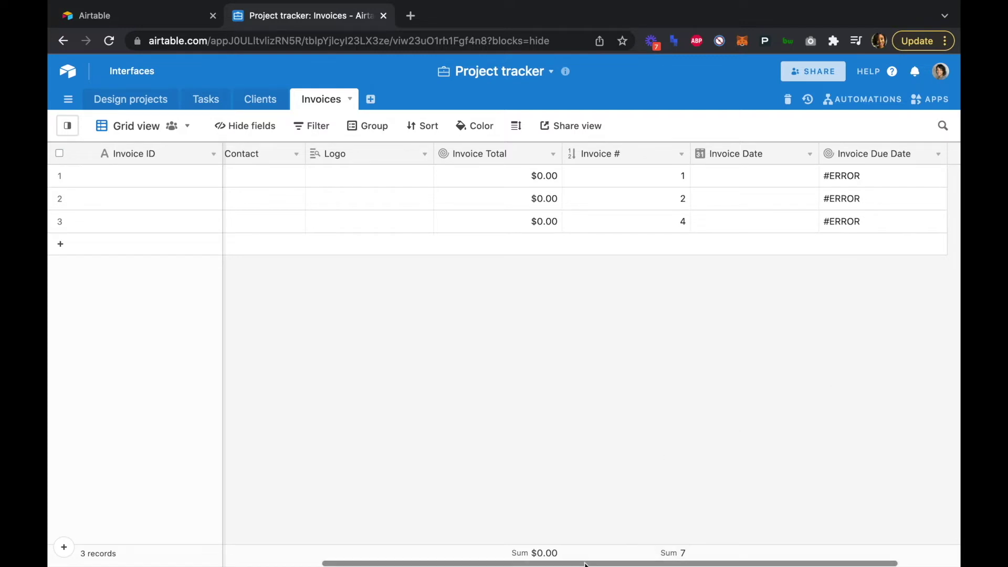
scroll(329, 450, "left", 10)
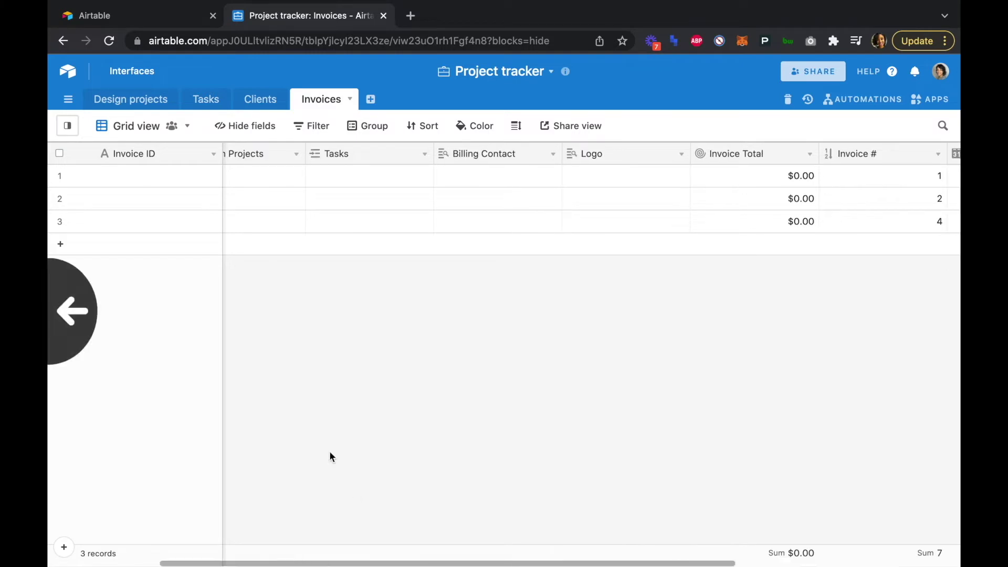
- Change the Invoice ID field's type to Formula
left_click(214, 154)
left_click(189, 179)
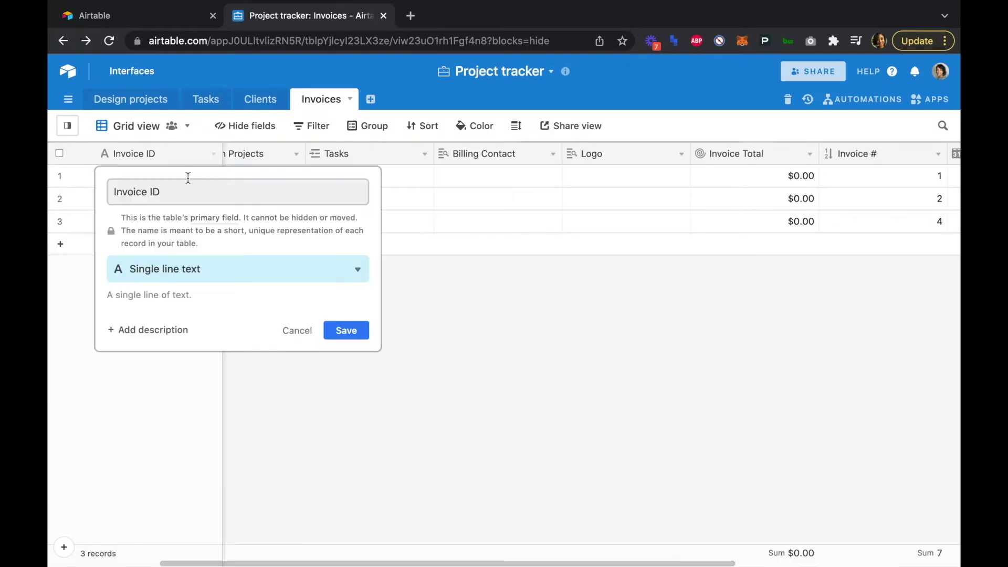
left_click(181, 270)
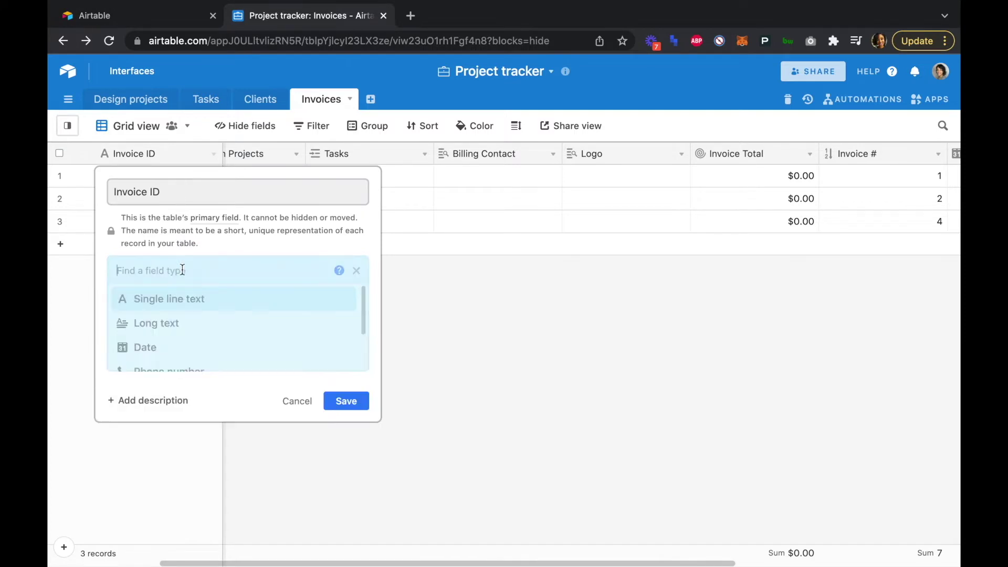
scroll(186, 342, "down", 3)
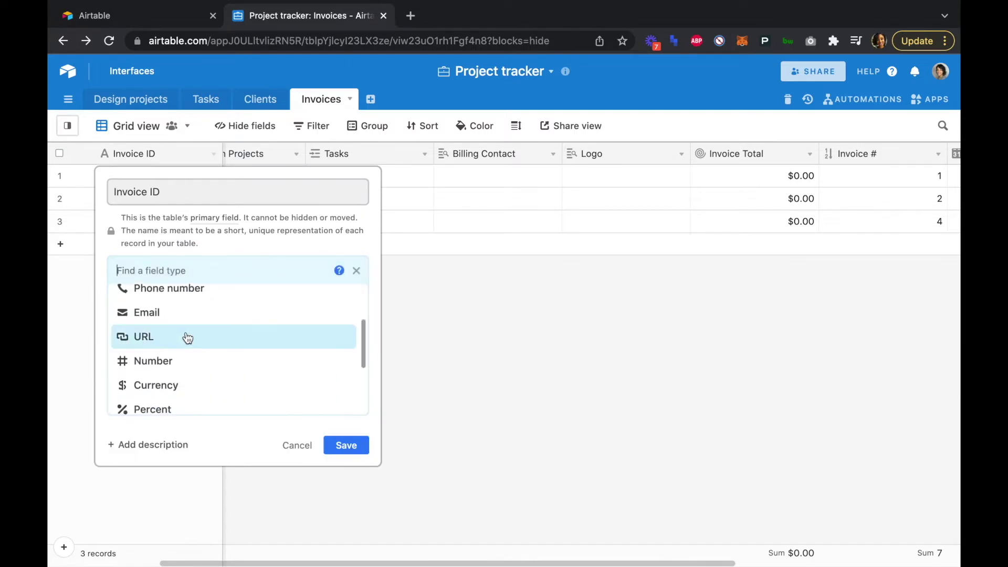
scroll(250, 357, "down", 3)
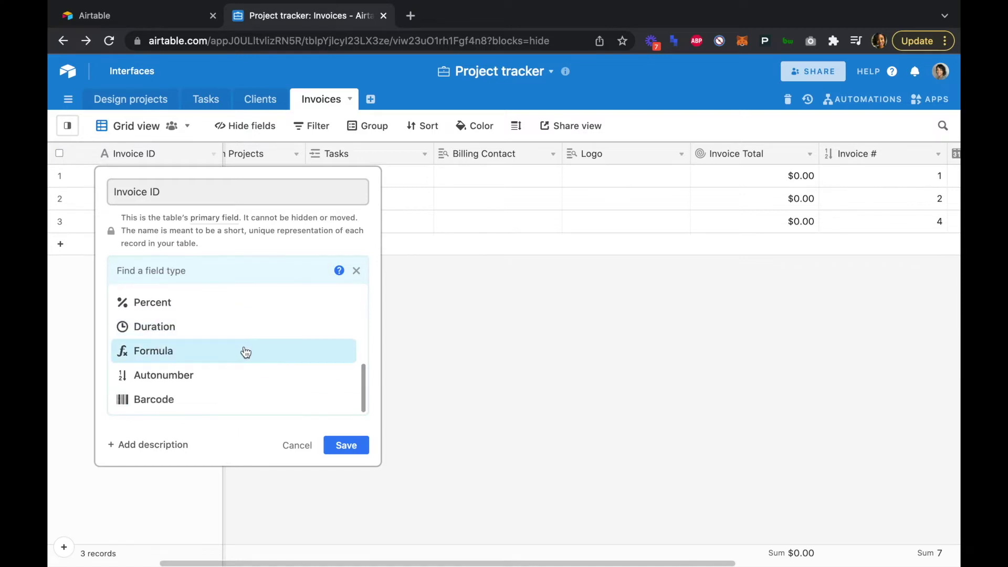
left_click(245, 348)
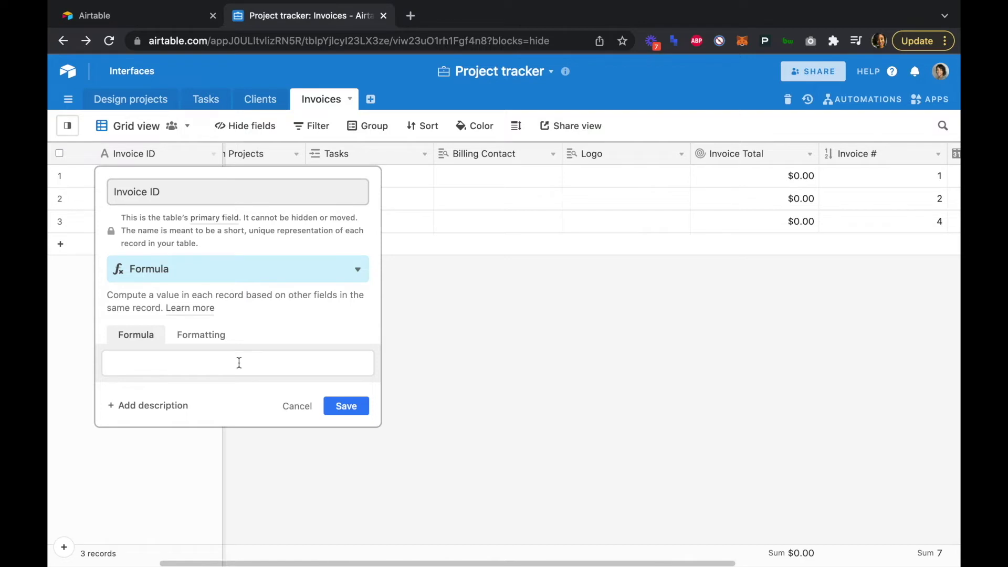
- Enter the formula {Invoice #}&"-"&Client&"-"&Tasks, correcting Clients to Client, and save
left_click(239, 362)
type("{Invoice #}&\"-\"&Clients&\"-\"&Tasks")
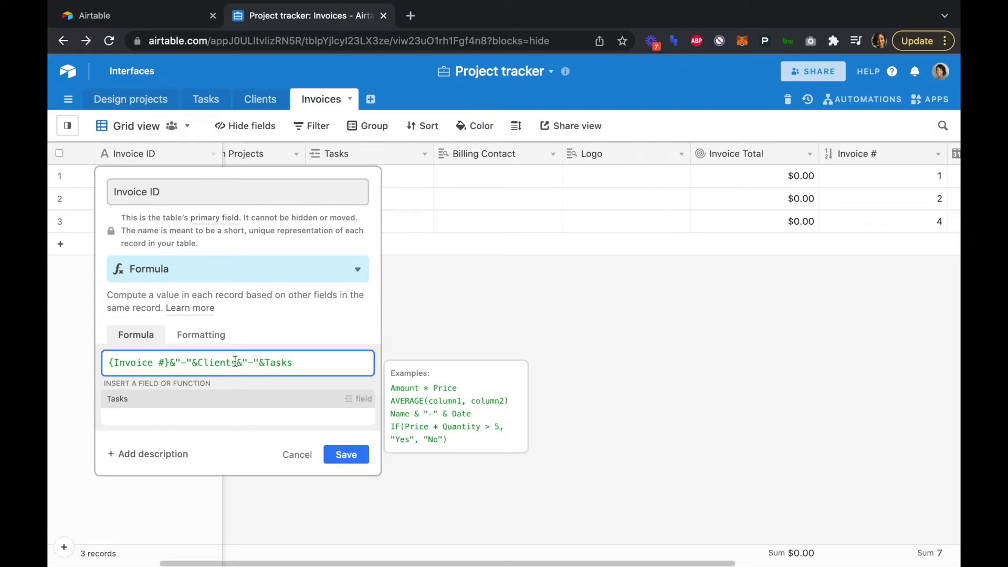
left_click(237, 362)
key("BackSpace")
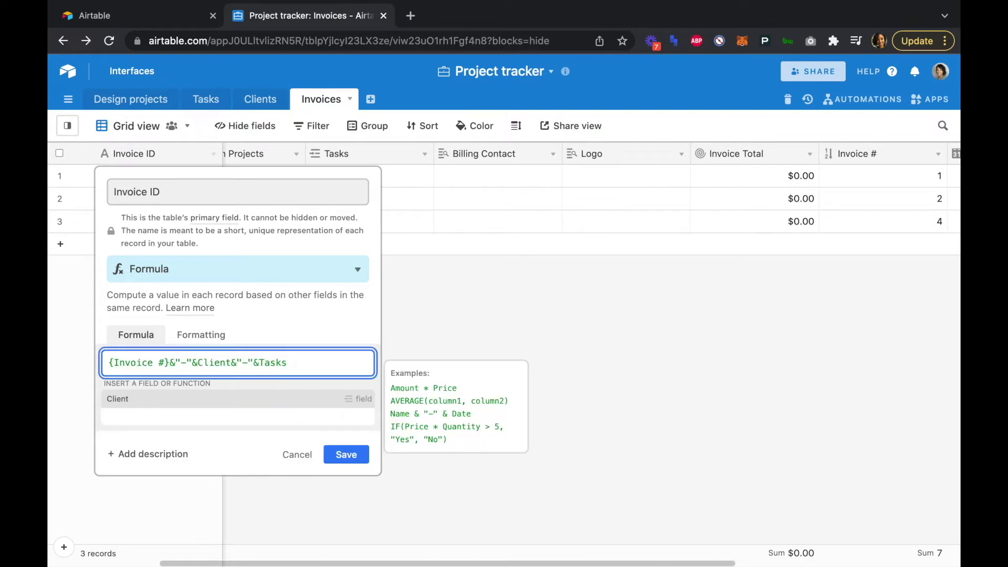
left_click(346, 455)
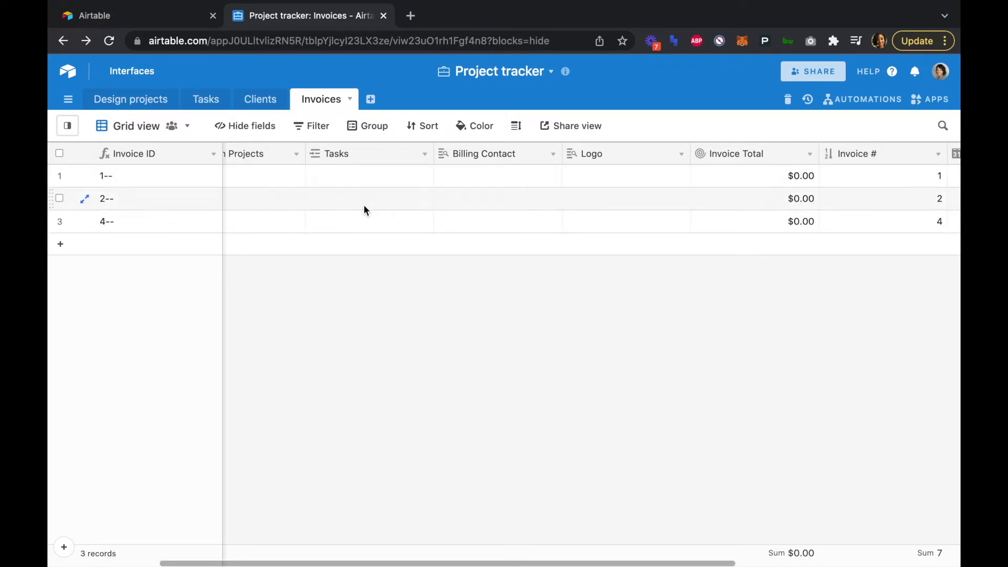
- Leave the Invoices grid and show the Design projects table
scroll(365, 209, "left", 3)
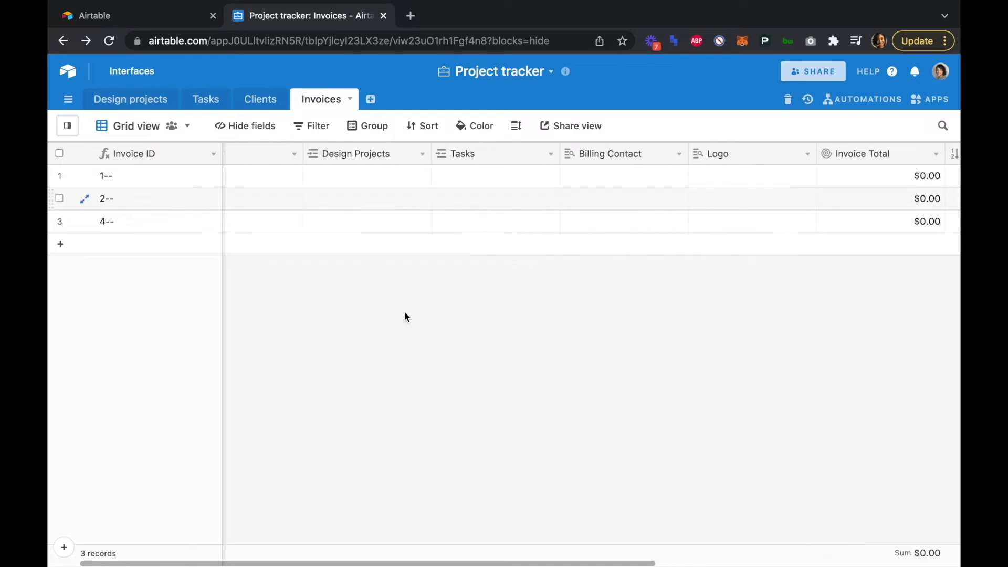
scroll(371, 564, "left", 2)
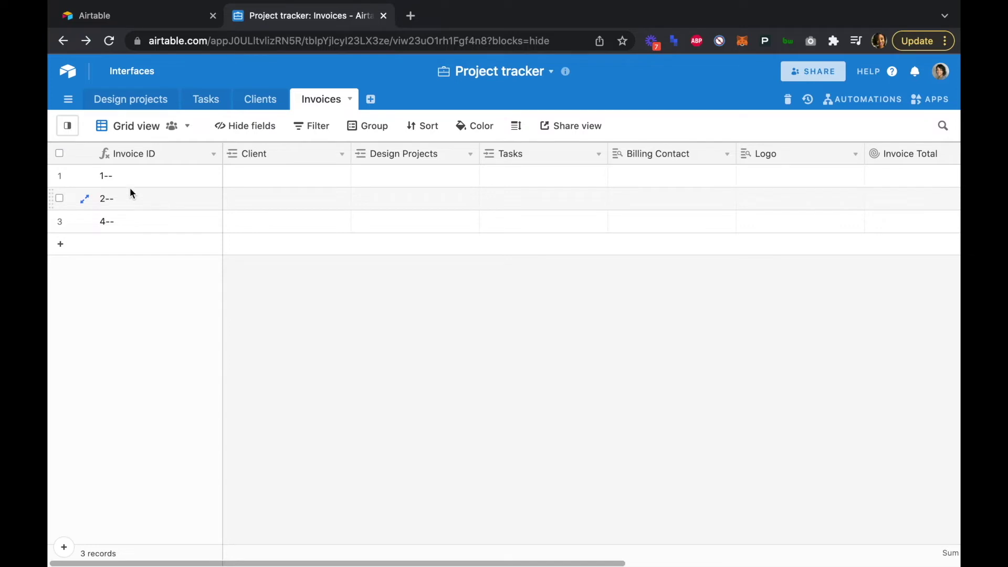
left_click(134, 100)
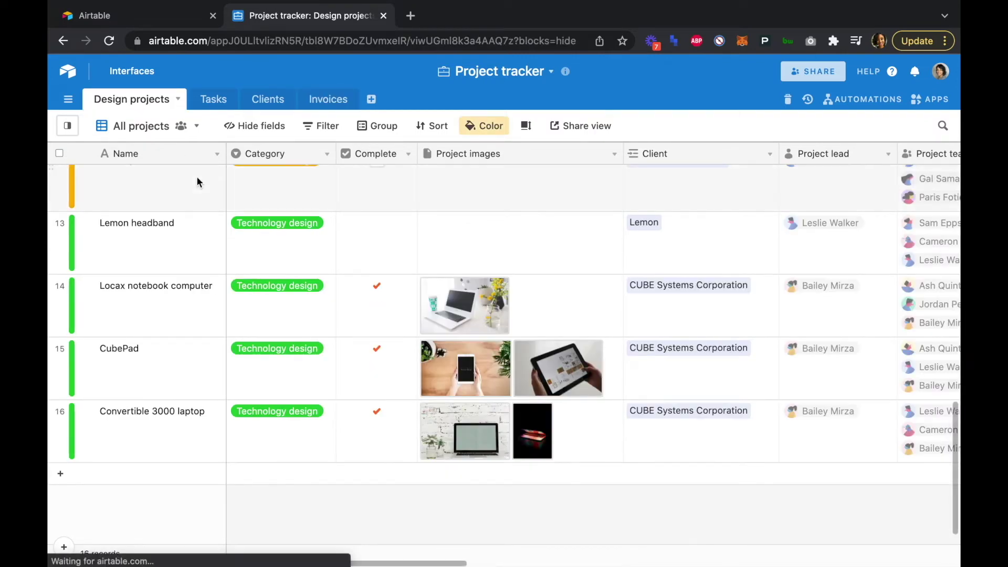
- Scroll the Design projects grid right until the Invoices and Invoices 2 columns show
scroll(195, 252, "up", 6)
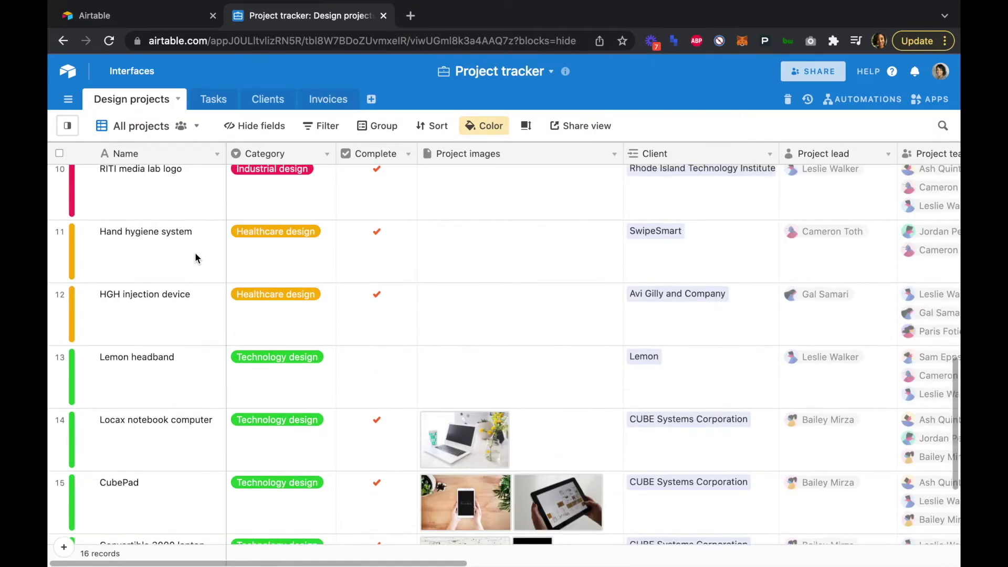
scroll(194, 252, "up", 4)
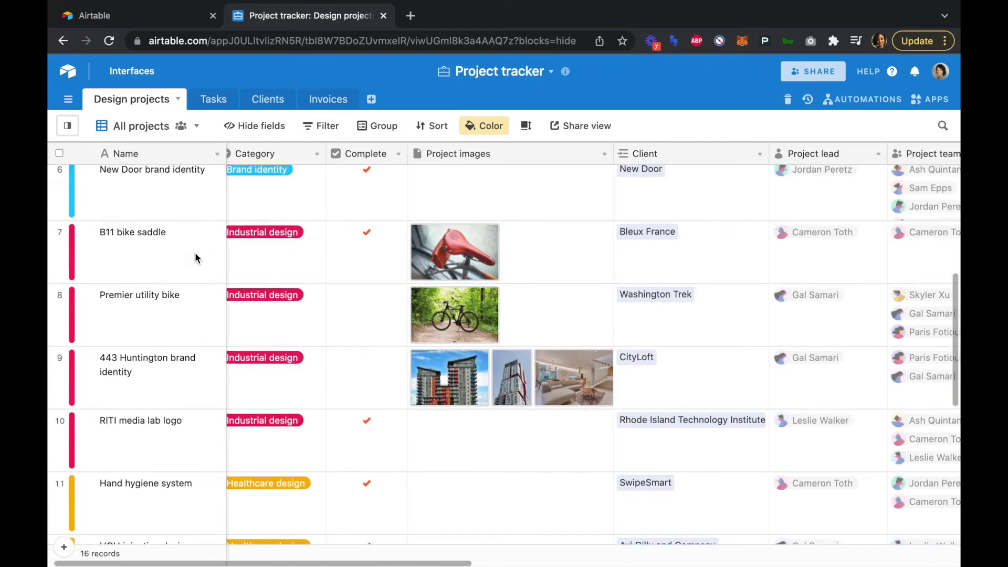
scroll(195, 254, "up", 4)
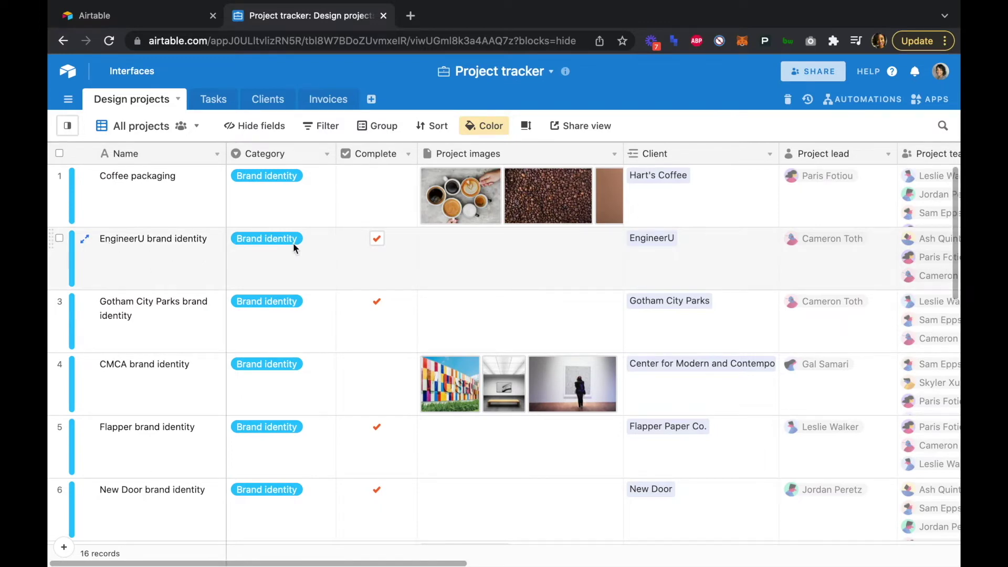
scroll(409, 261, "right", 5)
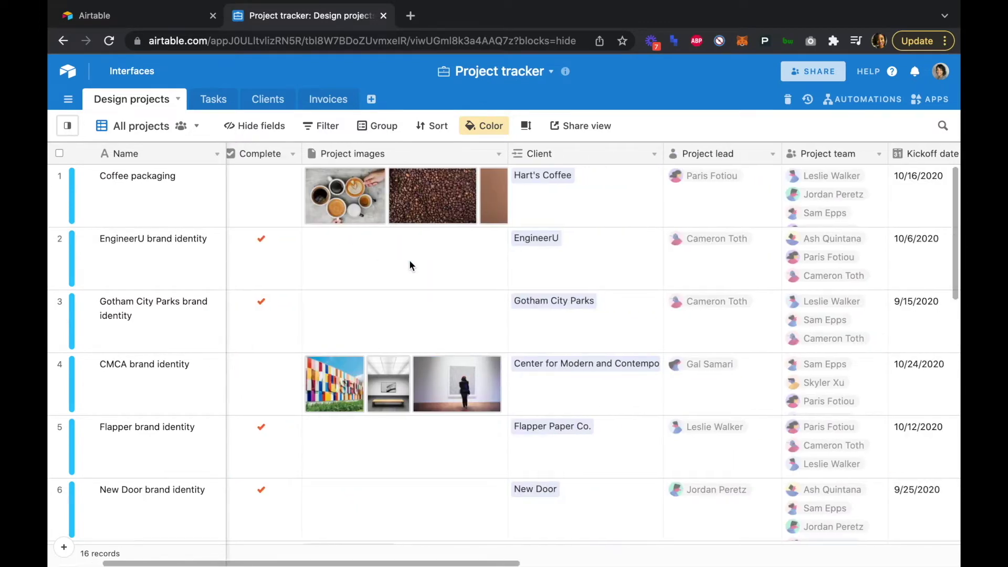
scroll(409, 261, "right", 10)
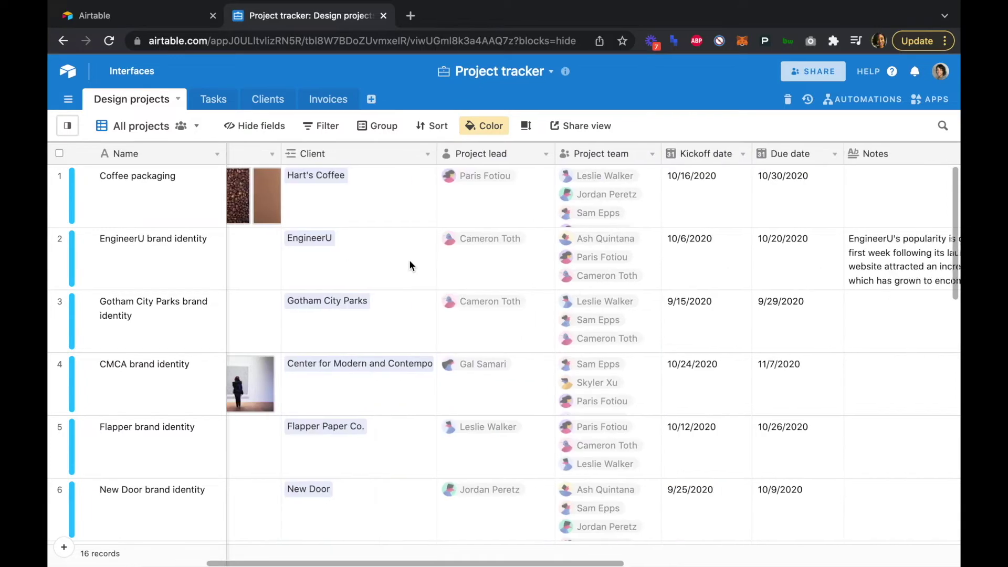
scroll(409, 261, "right", 6)
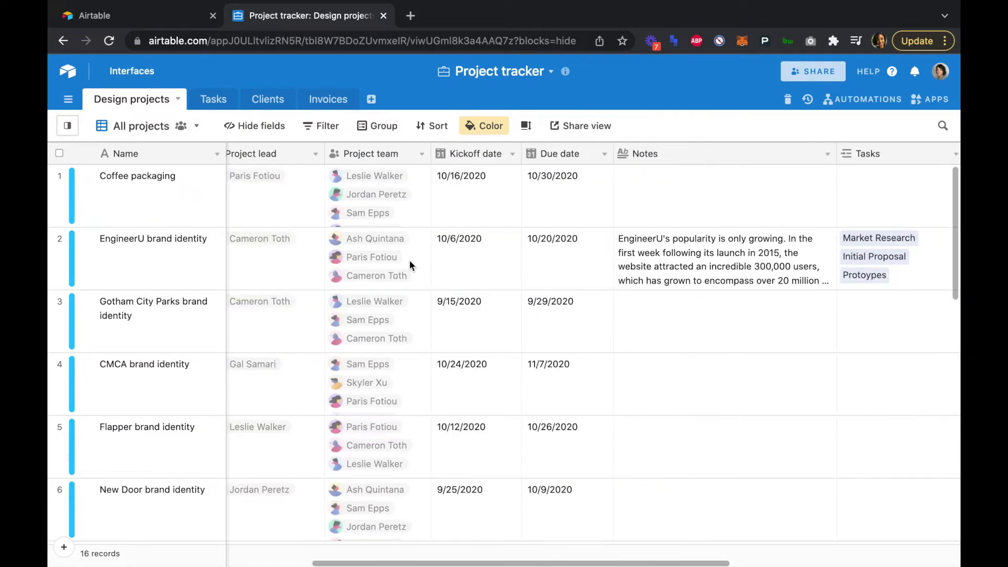
scroll(408, 260, "right", 9)
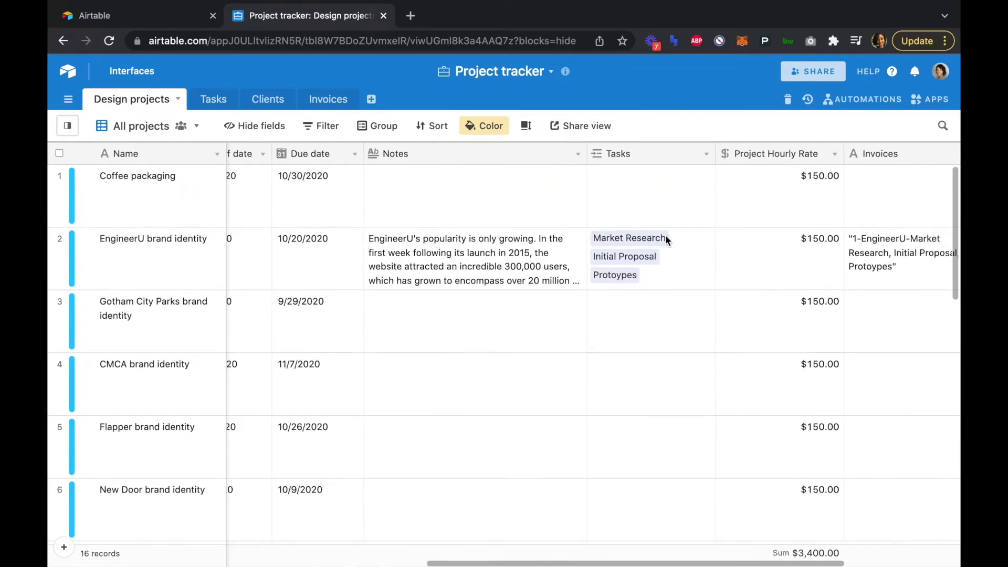
scroll(630, 229, "right", 5)
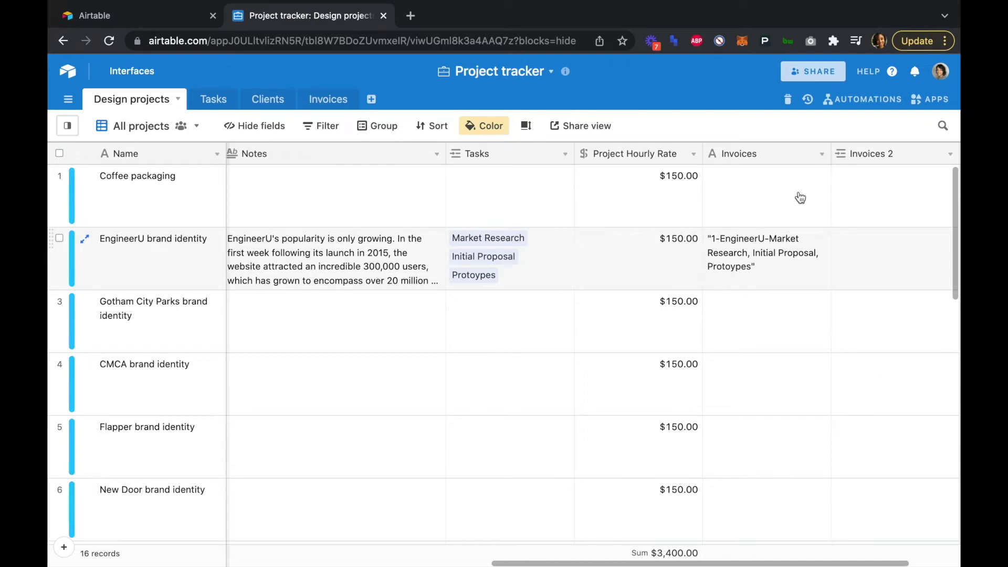
- Delete Design projects' old Invoices text field and rename Invoices 2 to Invoices
left_click(821, 155)
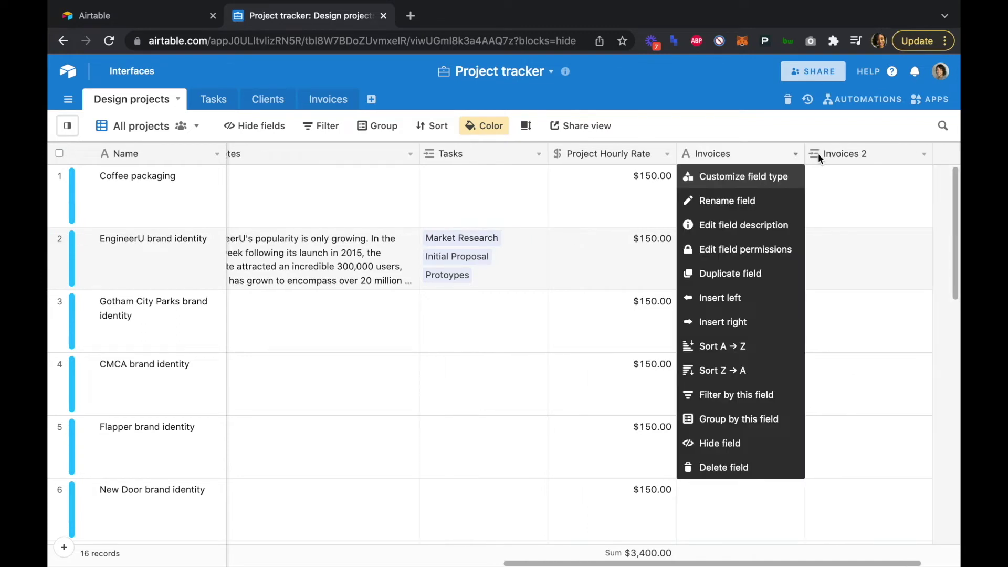
left_click(756, 467)
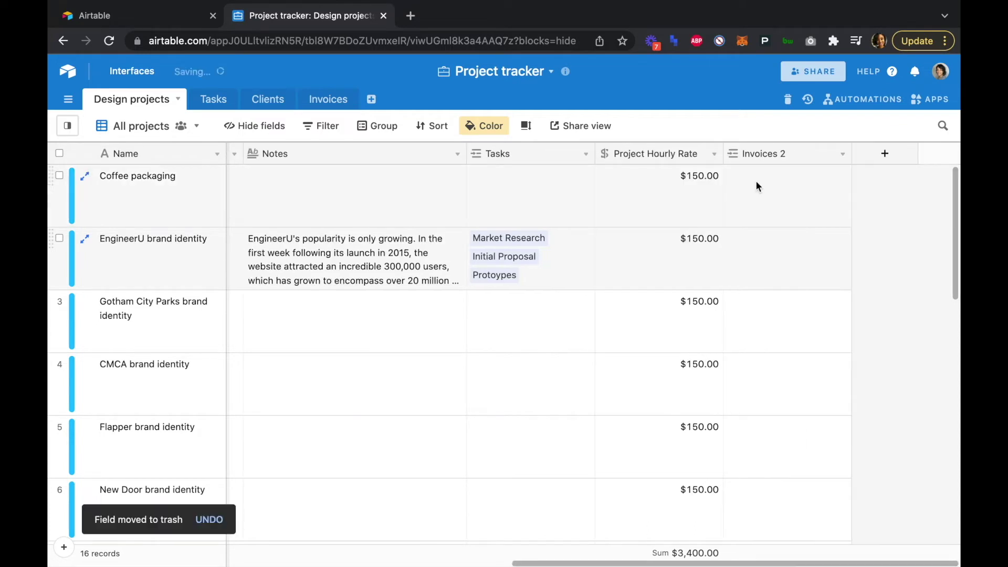
left_click(842, 153)
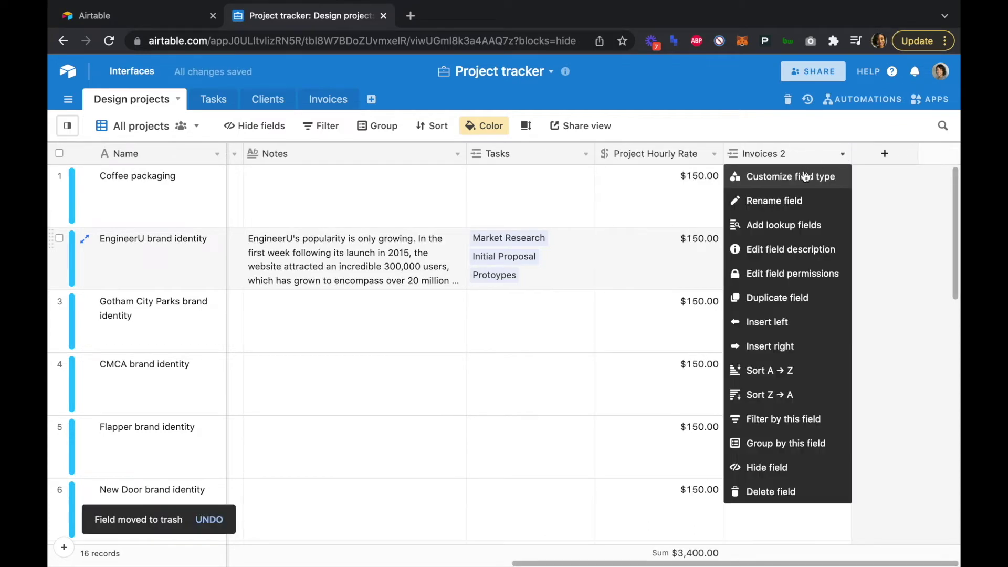
left_click(797, 200)
left_click(793, 153)
key("BackSpace")
key("BackSpace")
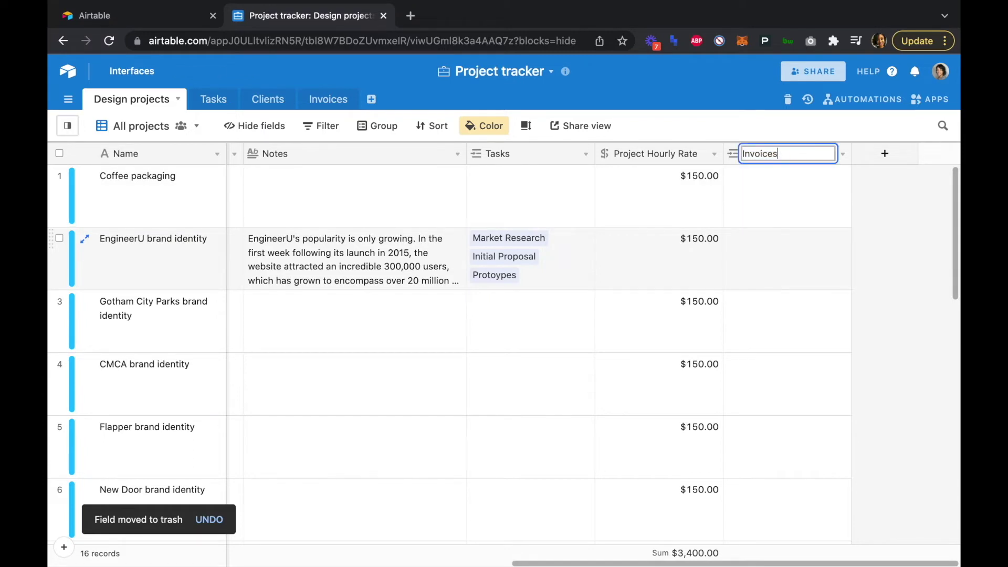
key("Return")
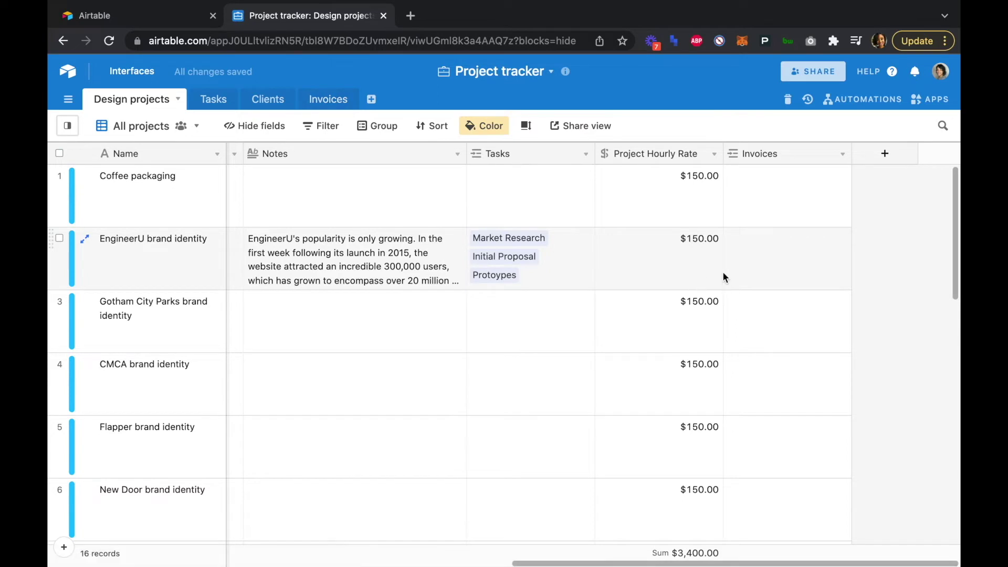
- In the Tasks table, delete the old Invoices text field
left_click(216, 101)
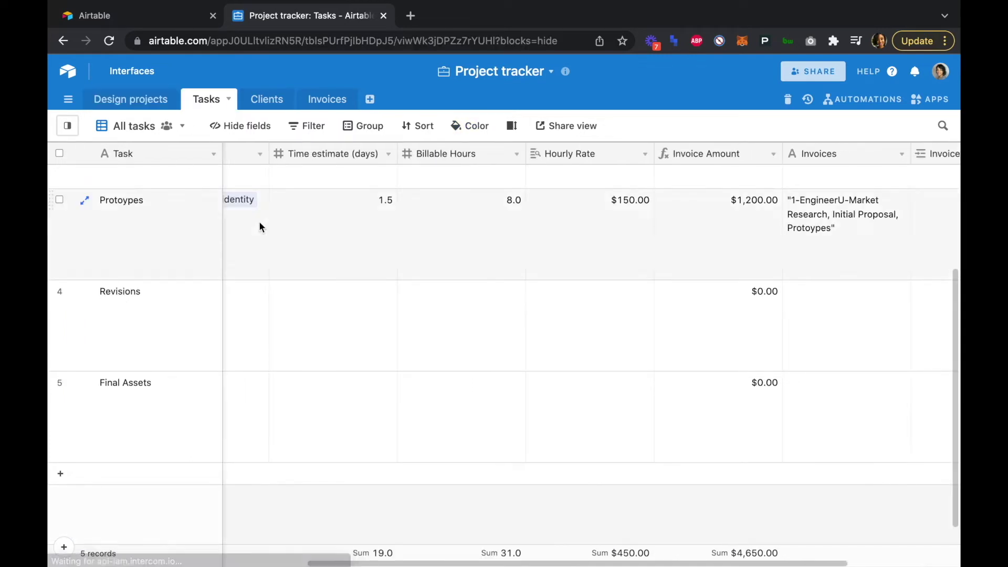
scroll(259, 226, "right", 8)
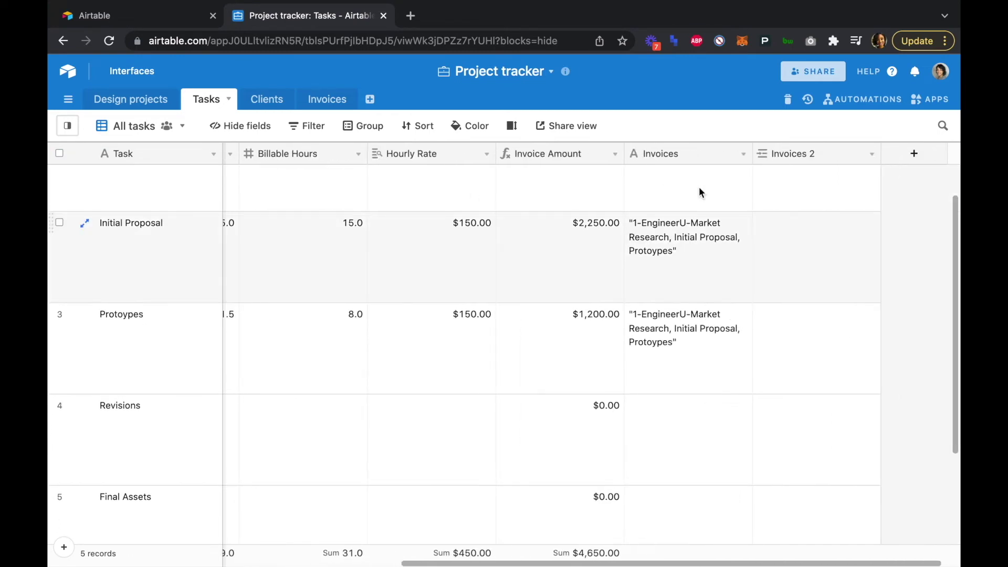
left_click(743, 154)
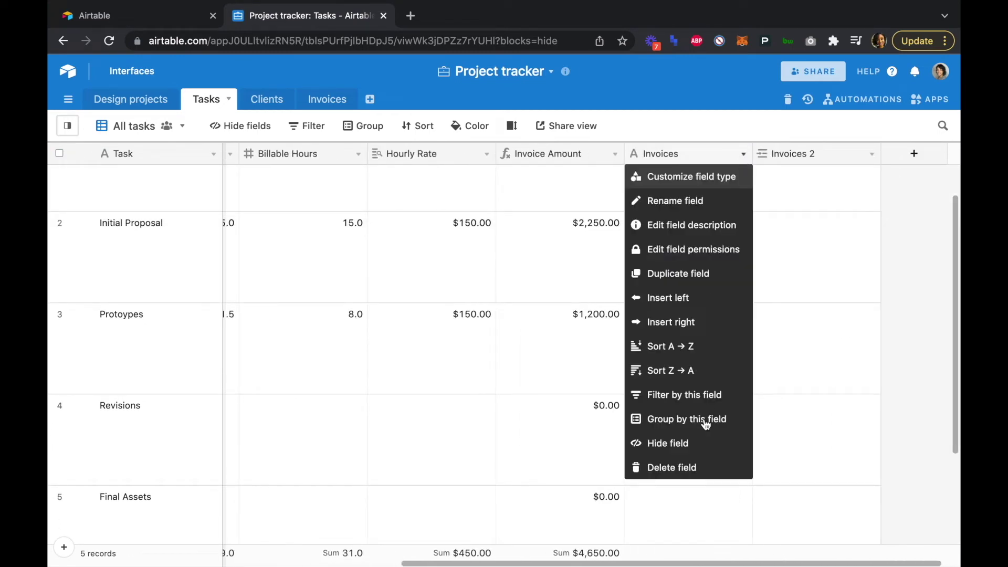
left_click(701, 468)
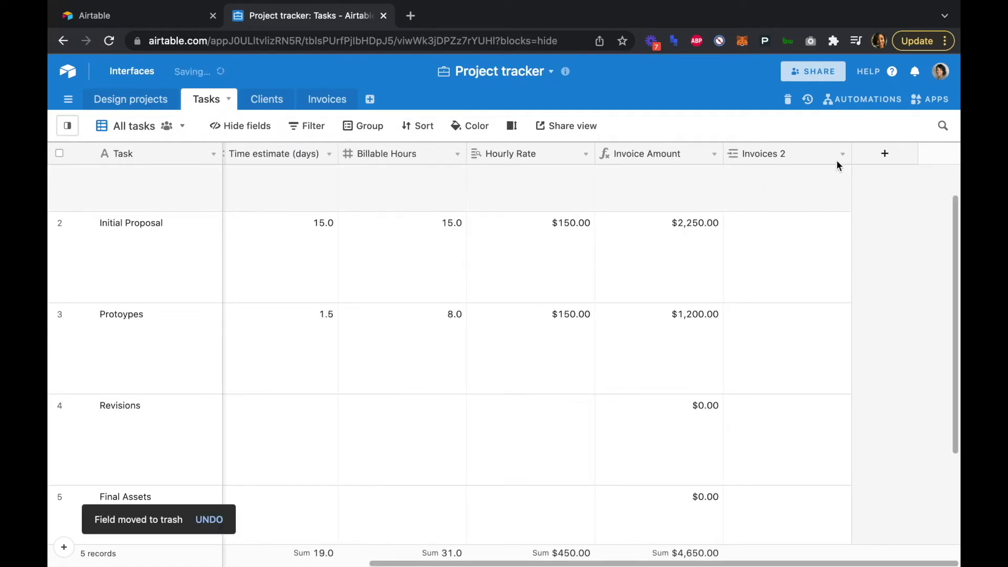
- Edit the Invoices 2 link field's name, removing the trailing 2
left_click(842, 154)
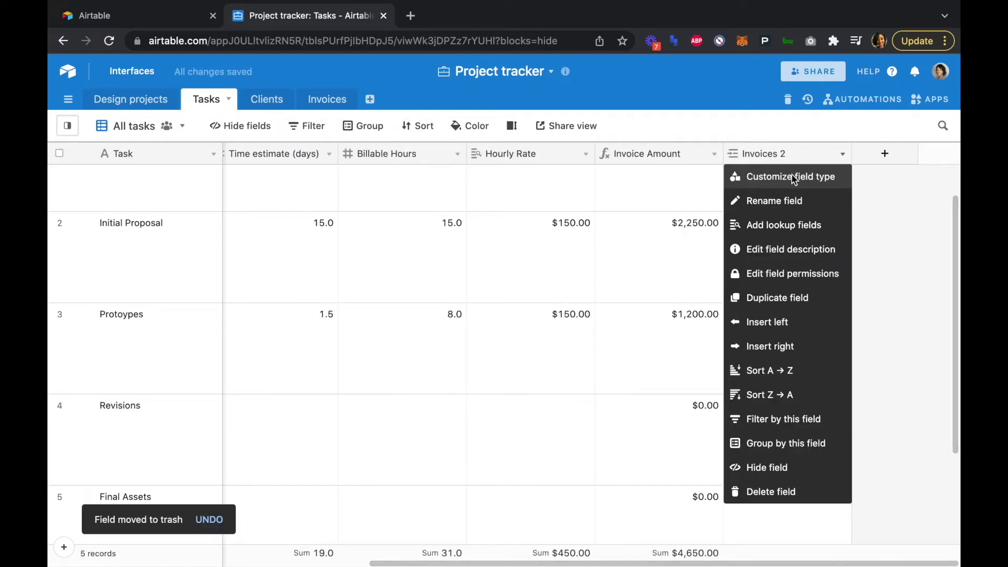
left_click(829, 180)
left_click(542, 197)
key("BackSpace")
key("BackSpace")
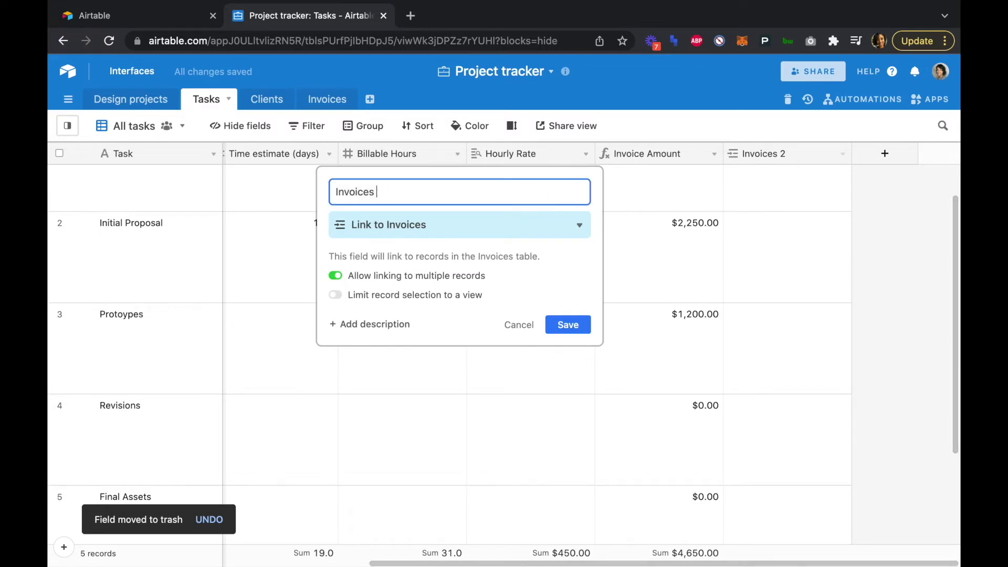
- Save the Tasks link field as Invoices and scroll back to its column
left_click(571, 325)
scroll(742, 296, "left", 10)
scroll(741, 290, "left", 3)
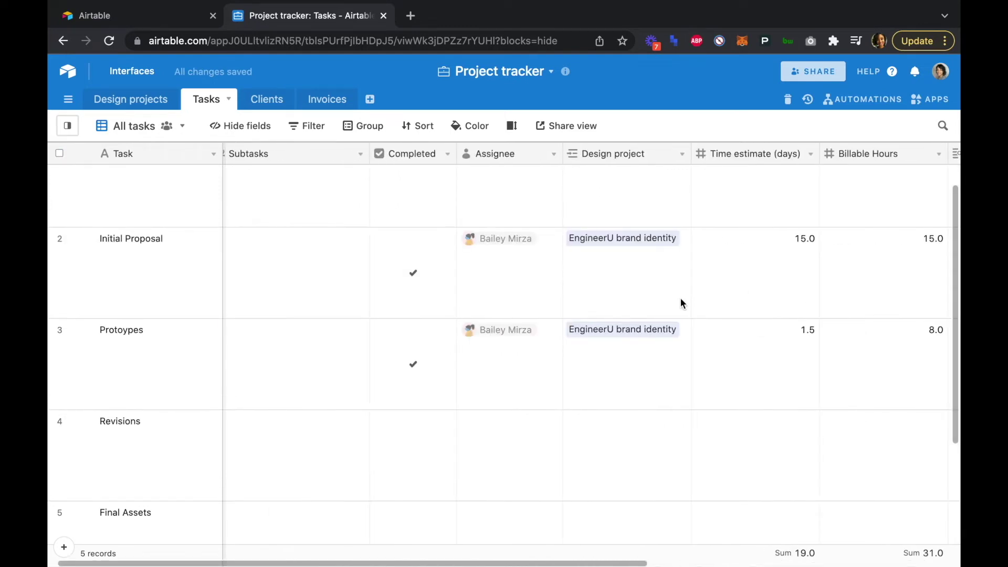
scroll(624, 253, "up", 1)
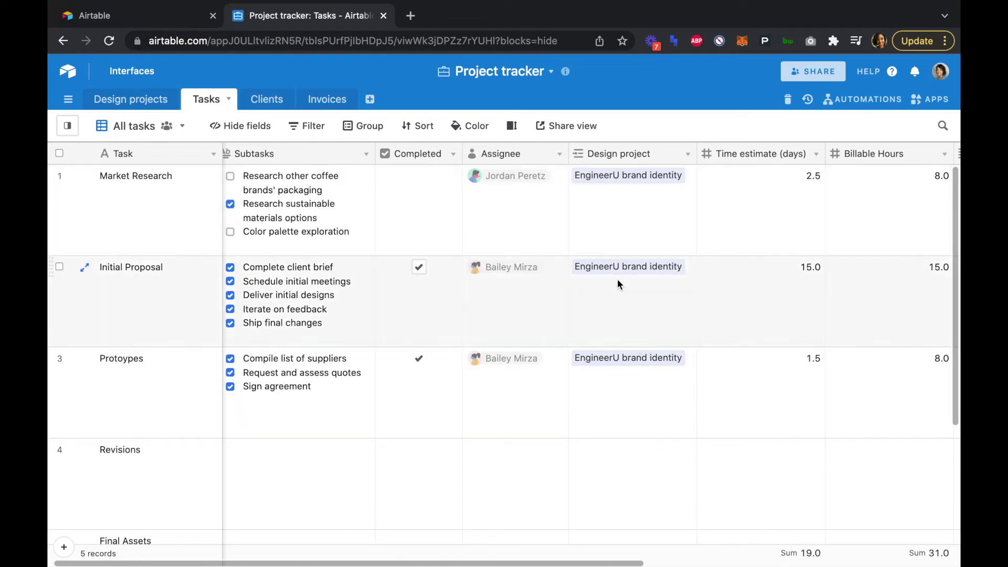
scroll(619, 307, "right", 3)
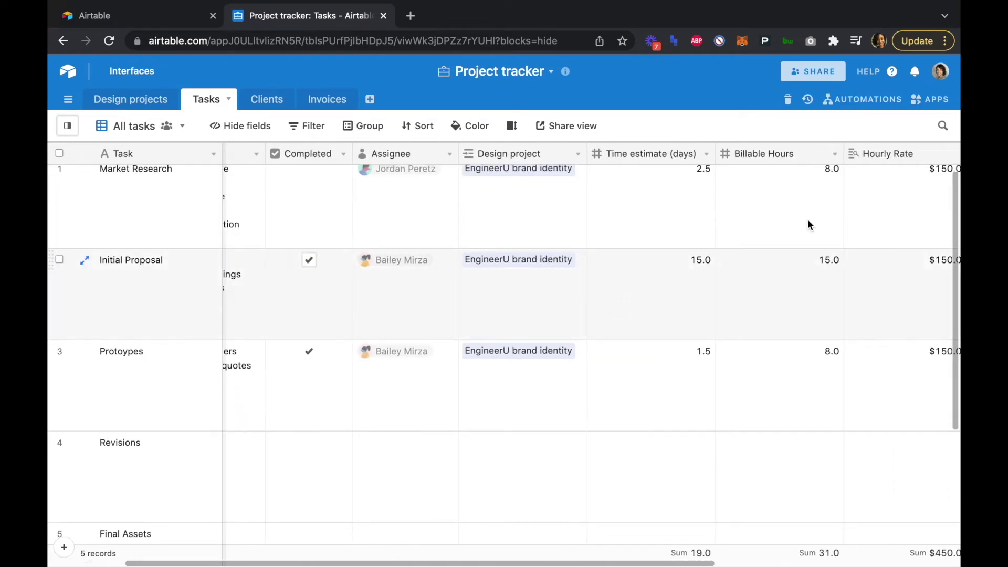
scroll(819, 223, "right", 2)
scroll(818, 228, "right", 4)
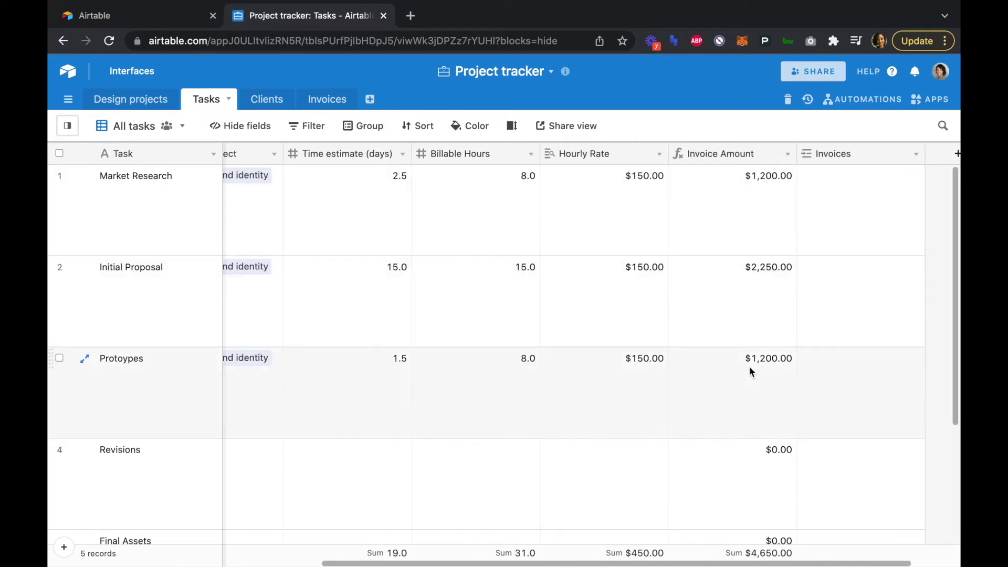
- Link the Market Research and Initial Proposal tasks to invoice record 1
left_click(828, 184)
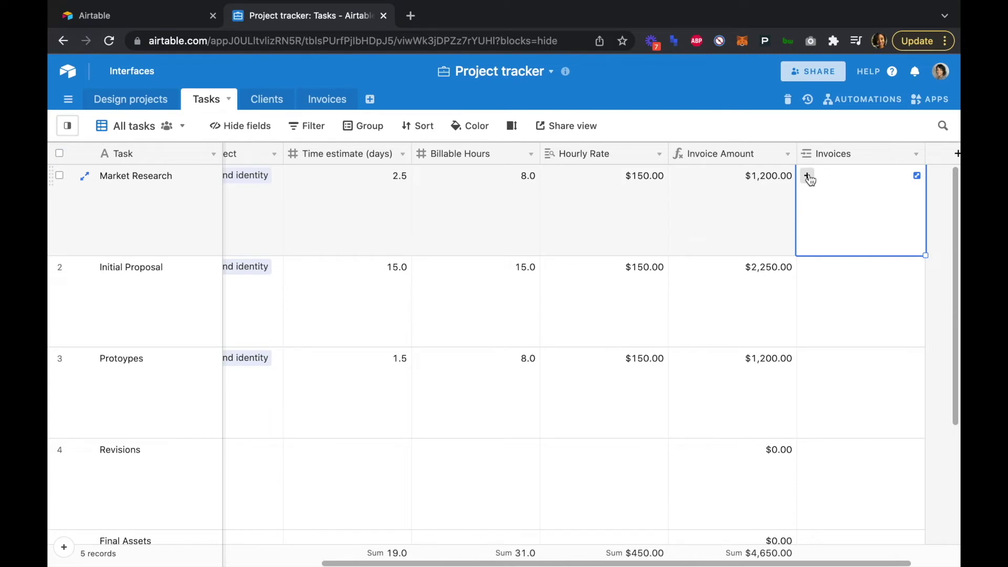
left_click(807, 176)
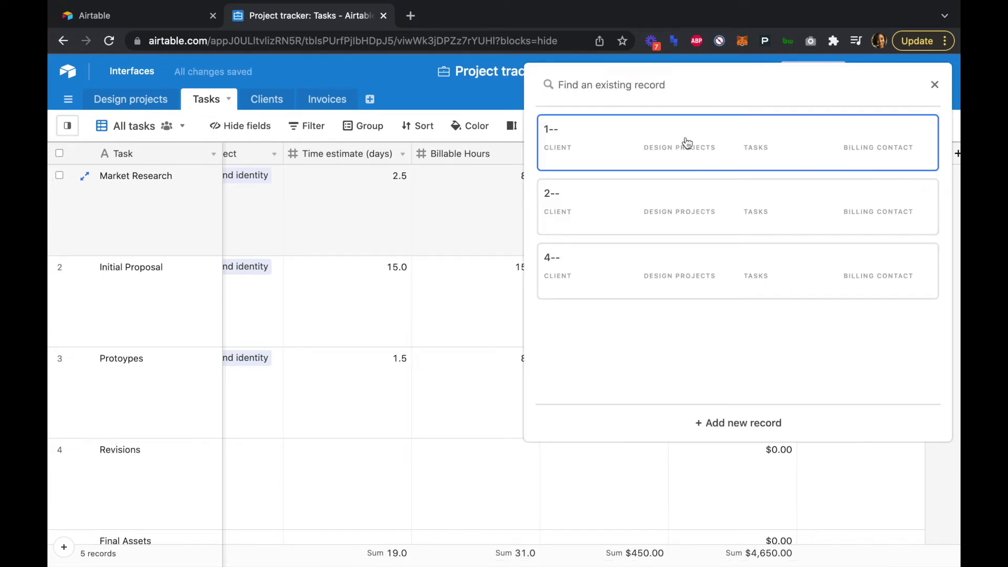
left_click(685, 141)
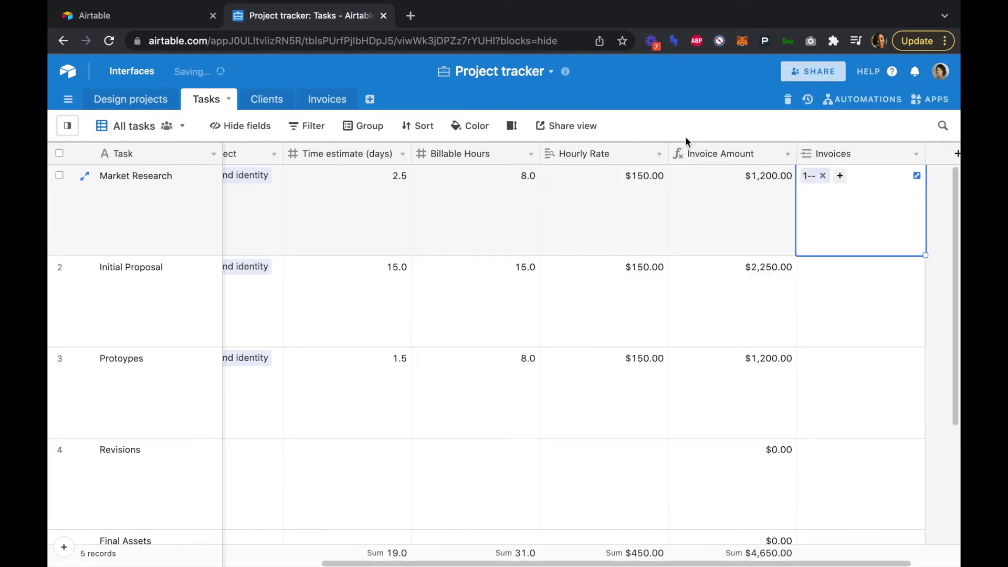
left_click(824, 274)
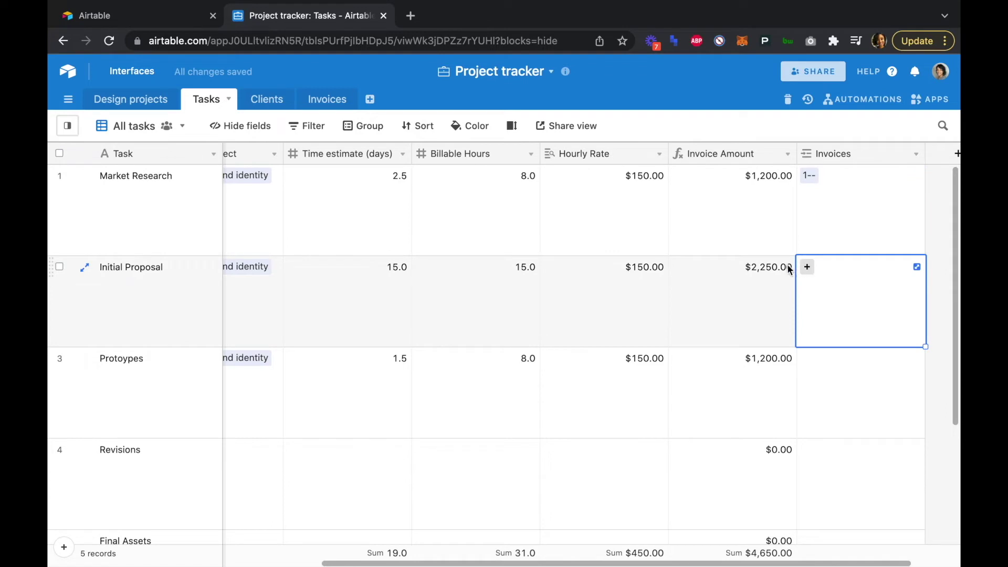
left_click(807, 266)
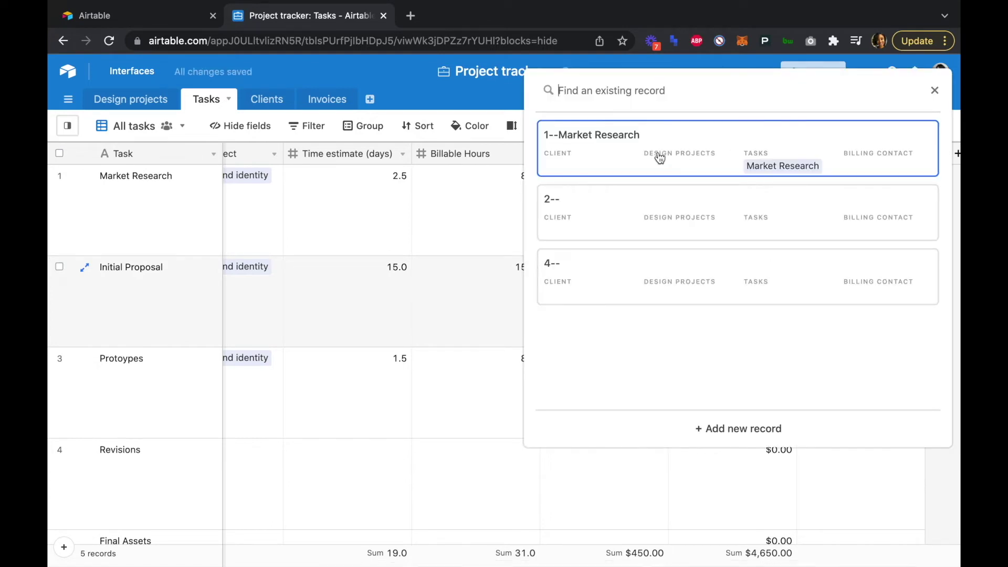
left_click(660, 157)
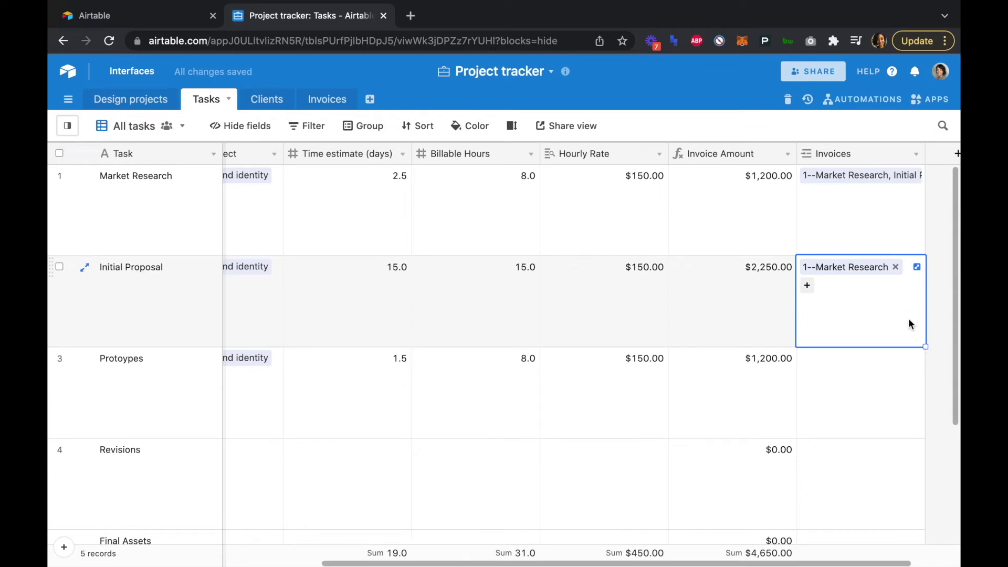
- Link the Protoypes task to invoice record 1 and go to the Clients table
left_click(829, 371)
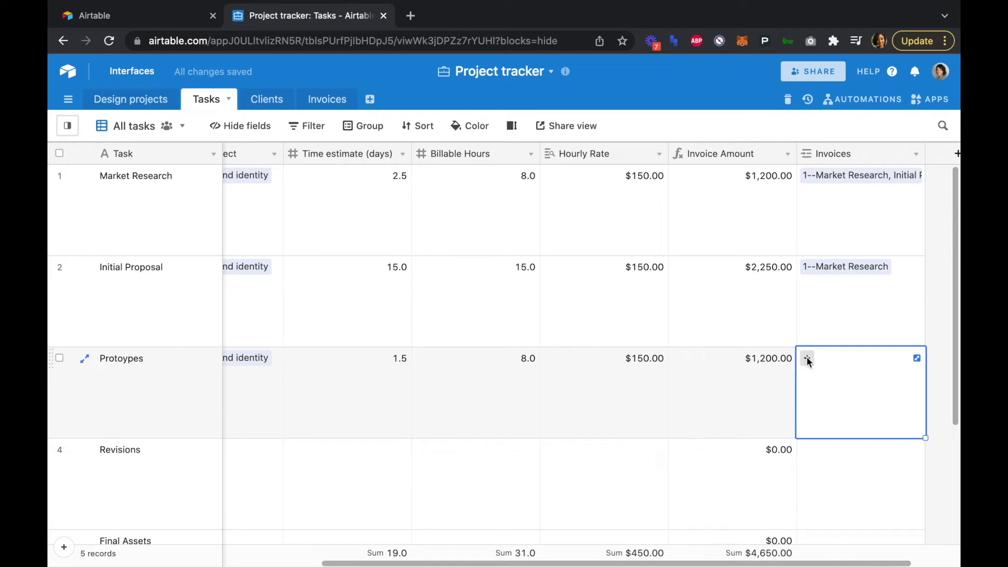
left_click(807, 358)
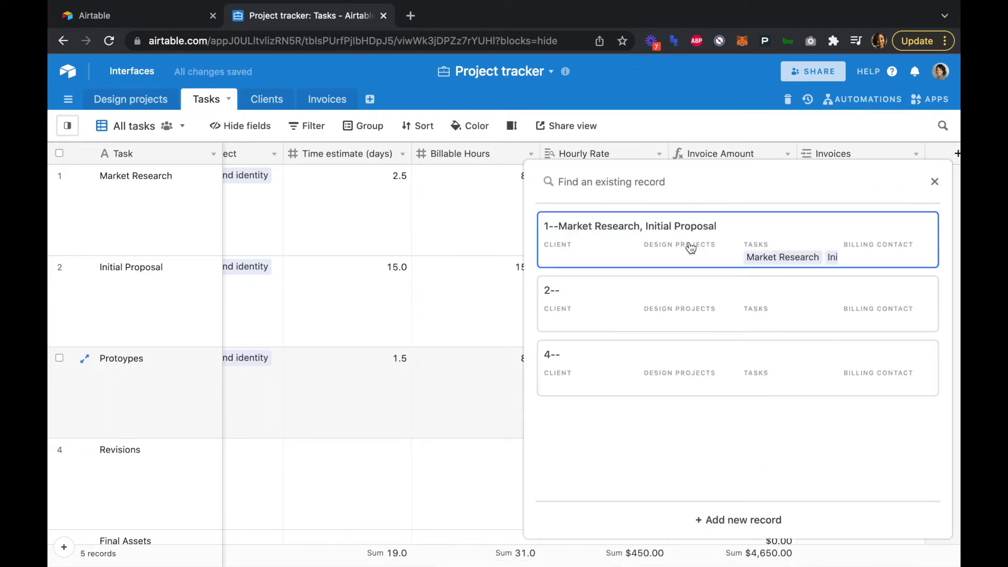
left_click(689, 241)
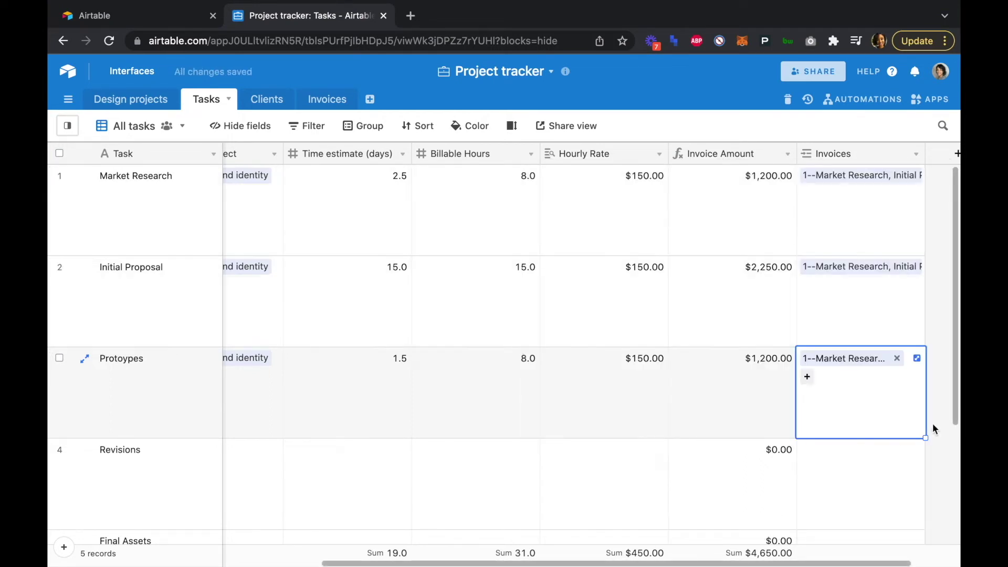
key("Escape")
left_click(261, 102)
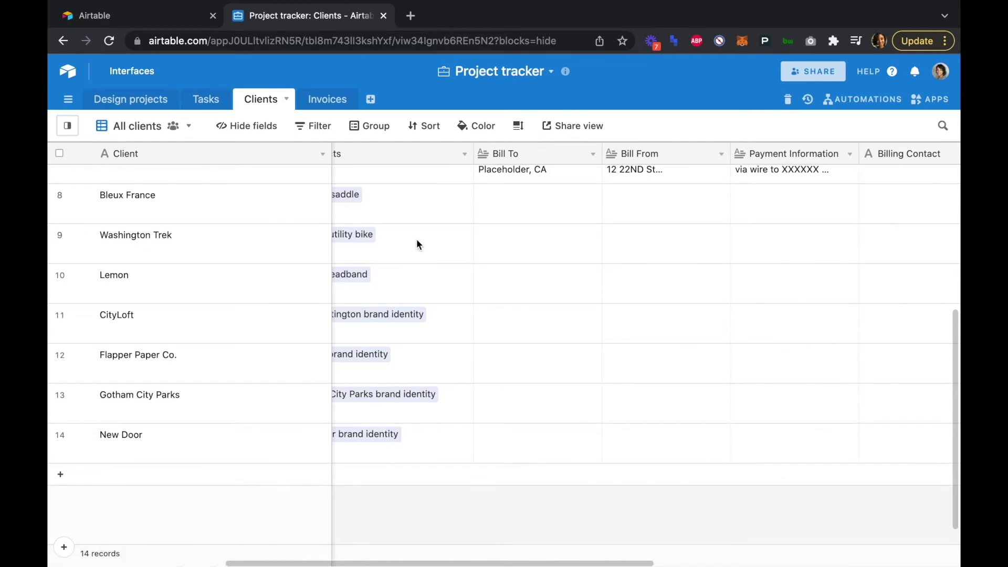
scroll(417, 245, "up", 5)
scroll(467, 254, "left", 2)
scroll(466, 254, "down", 1)
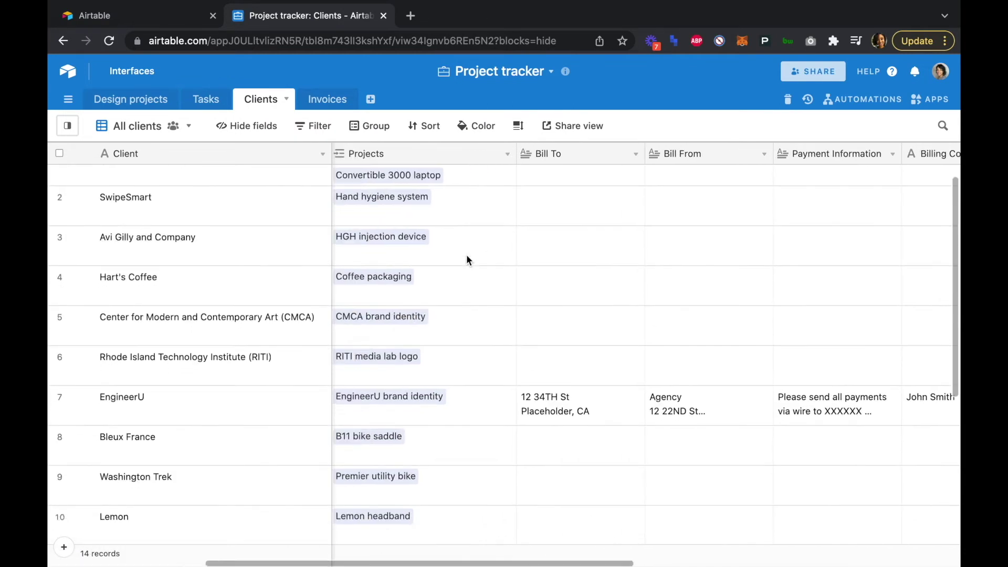
scroll(522, 407, "left", 2)
scroll(522, 406, "down", 1)
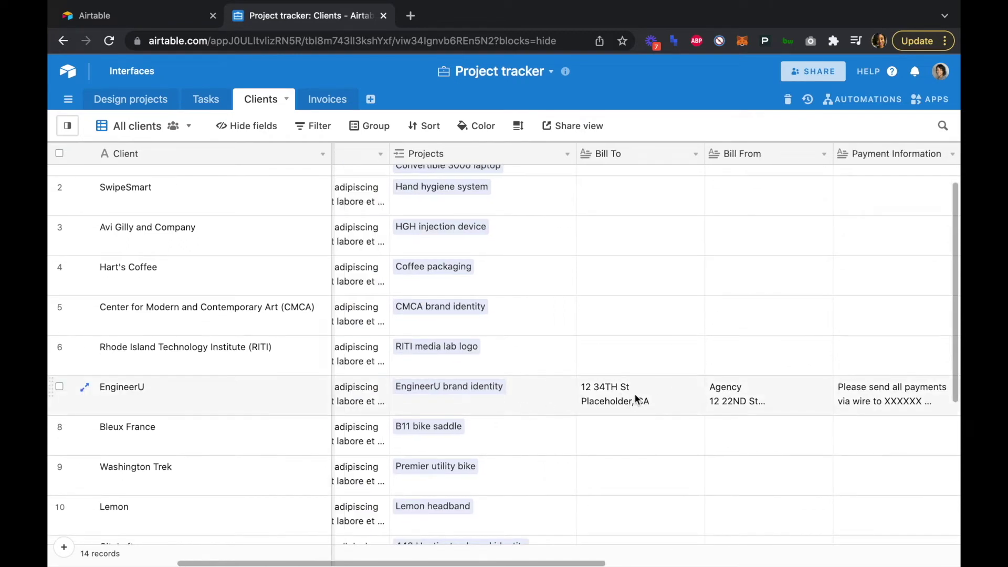
scroll(685, 393, "right", 3)
scroll(686, 393, "down", 1)
scroll(701, 394, "right", 5)
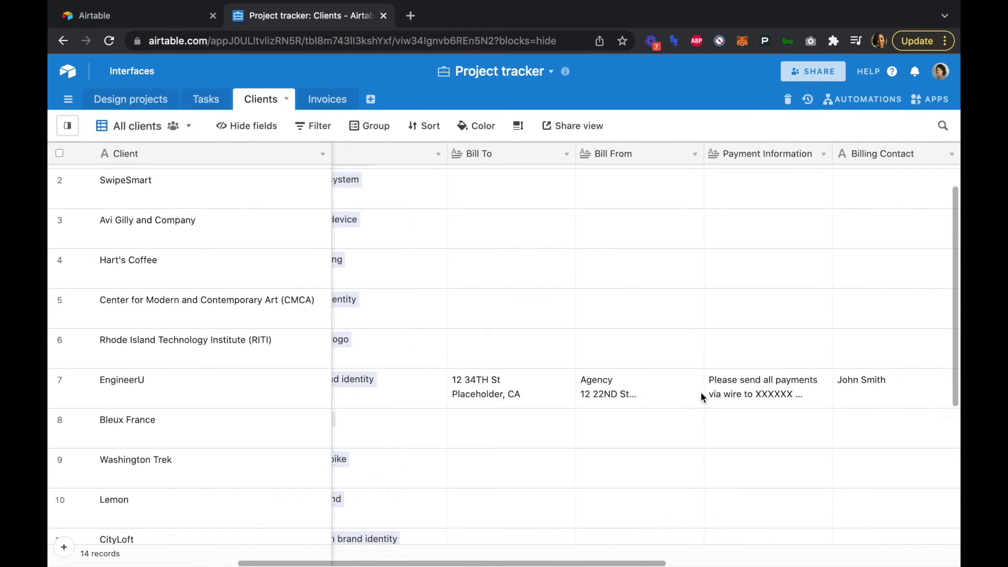
scroll(701, 393, "up", 1)
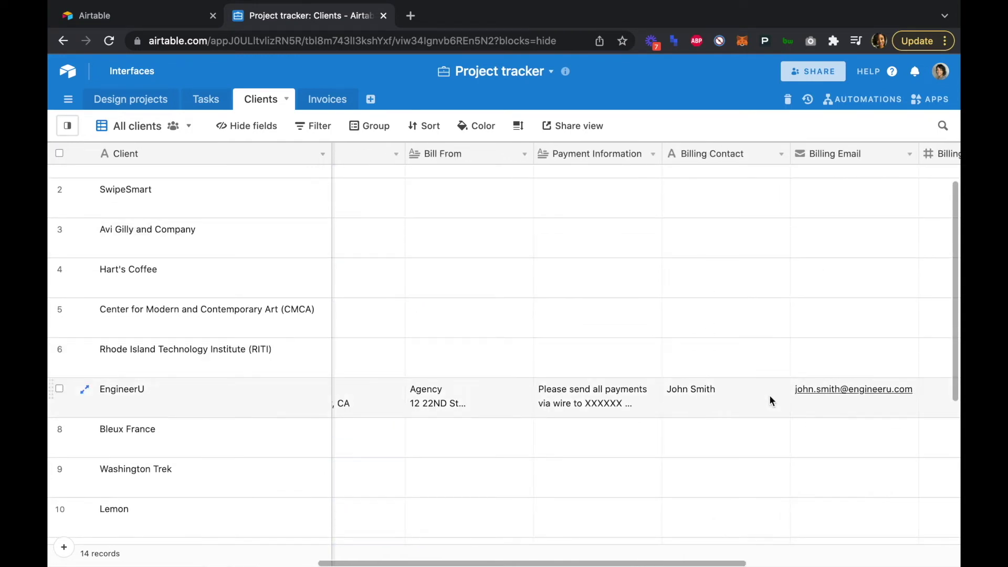
scroll(769, 395, "right", 3)
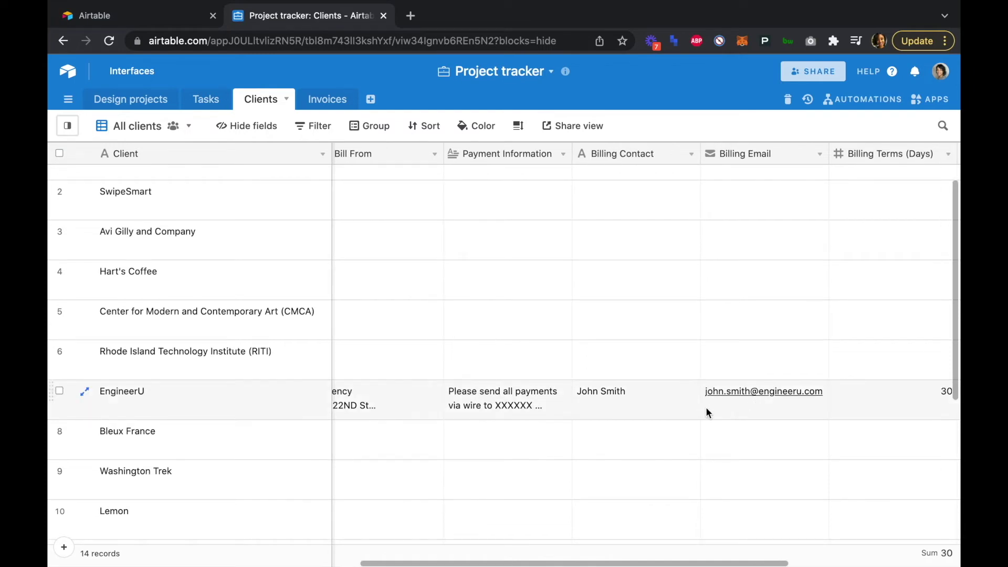
double_click(635, 398)
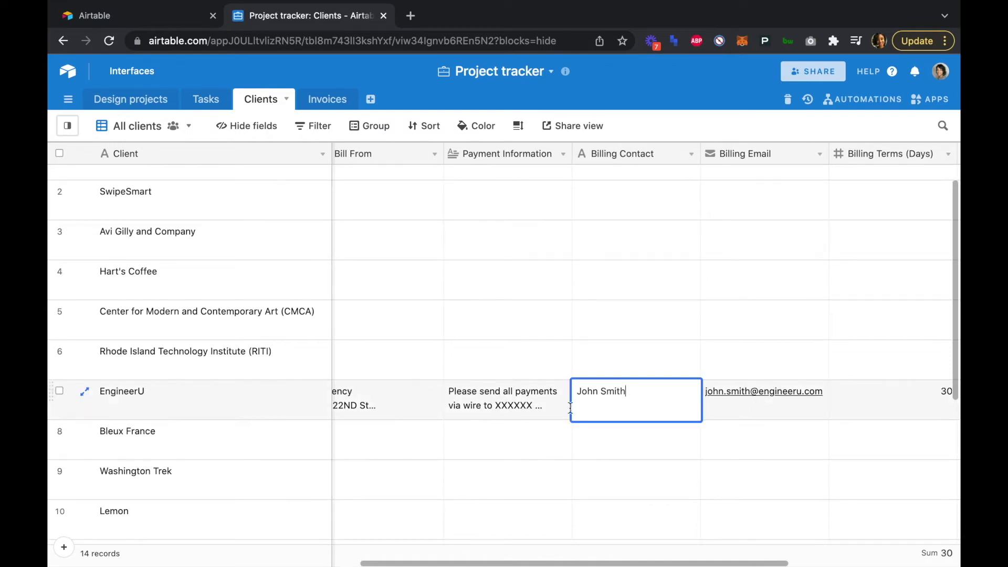
left_click(764, 401)
scroll(765, 400, "right", 6)
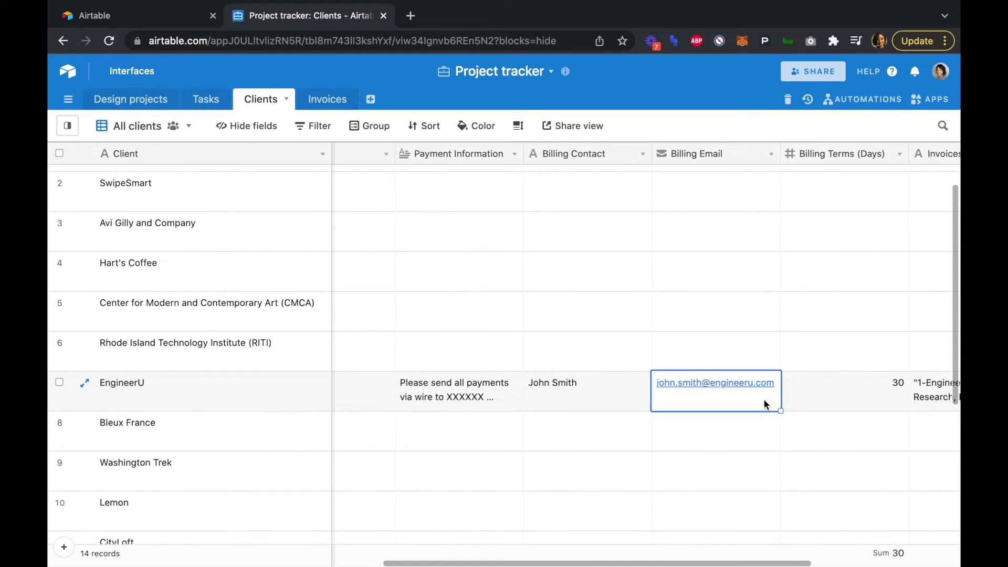
scroll(821, 347, "right", 2)
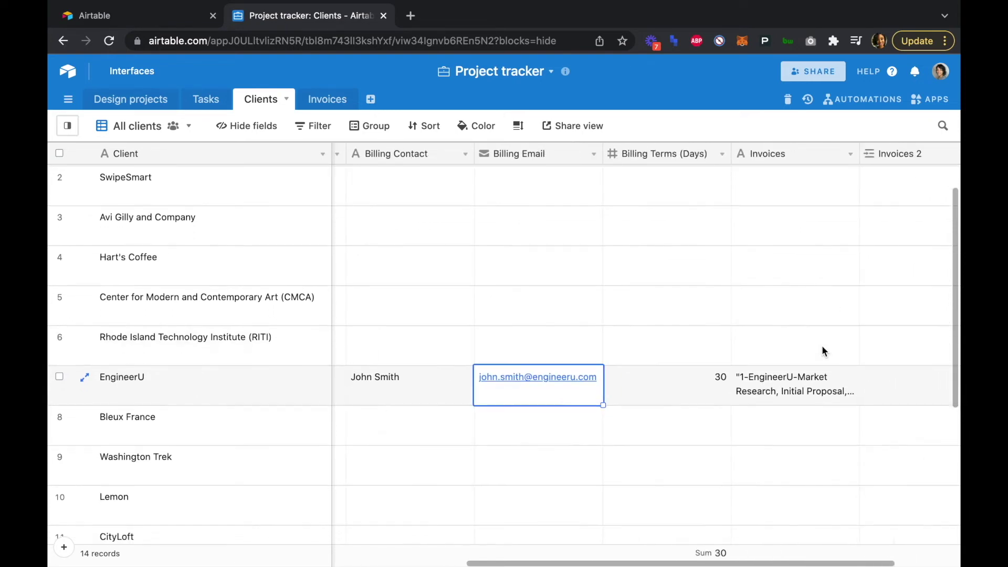
scroll(832, 158, "right", 2)
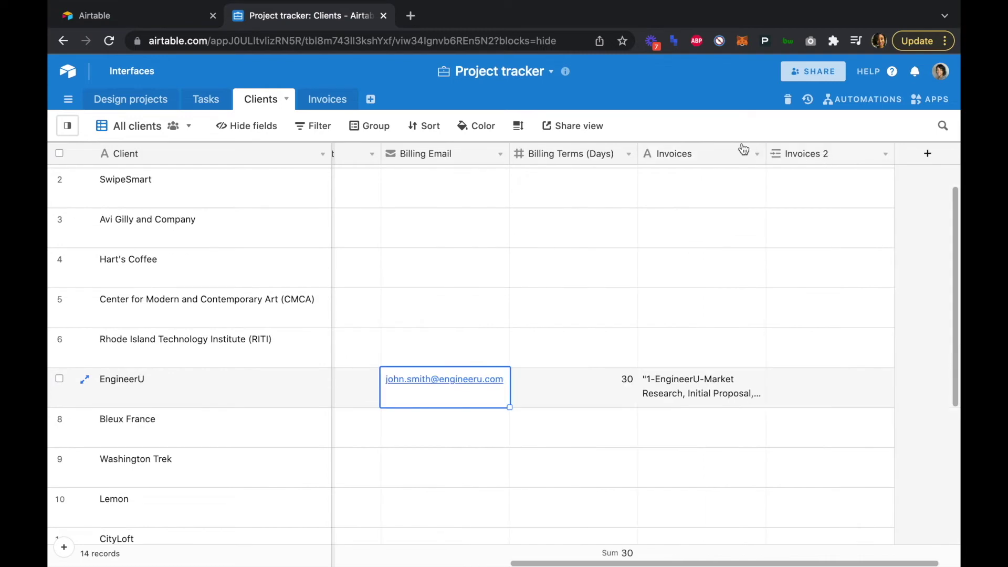
- In Clients, delete the old Invoices text field and rename Invoices 2 to Invoices
left_click(757, 154)
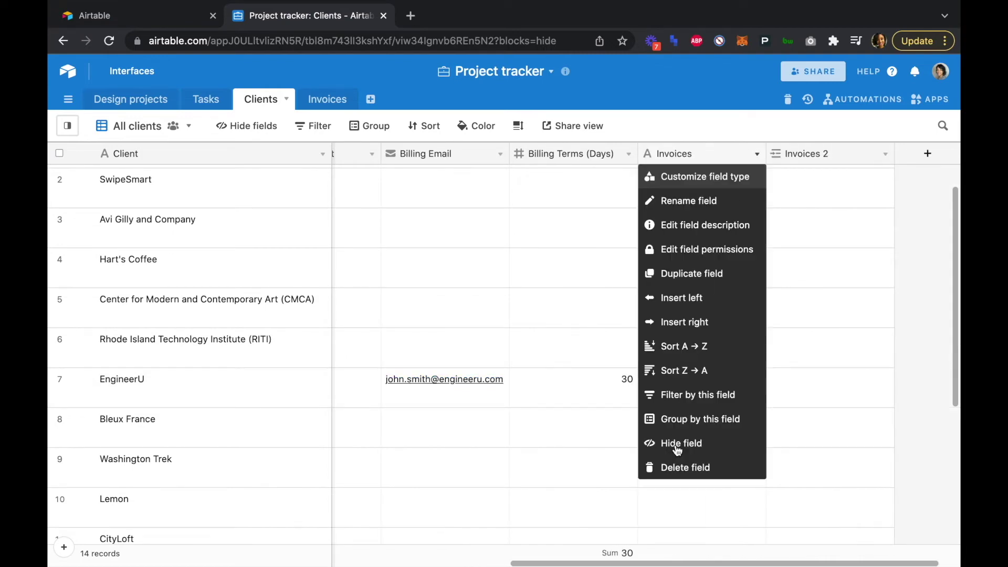
left_click(680, 468)
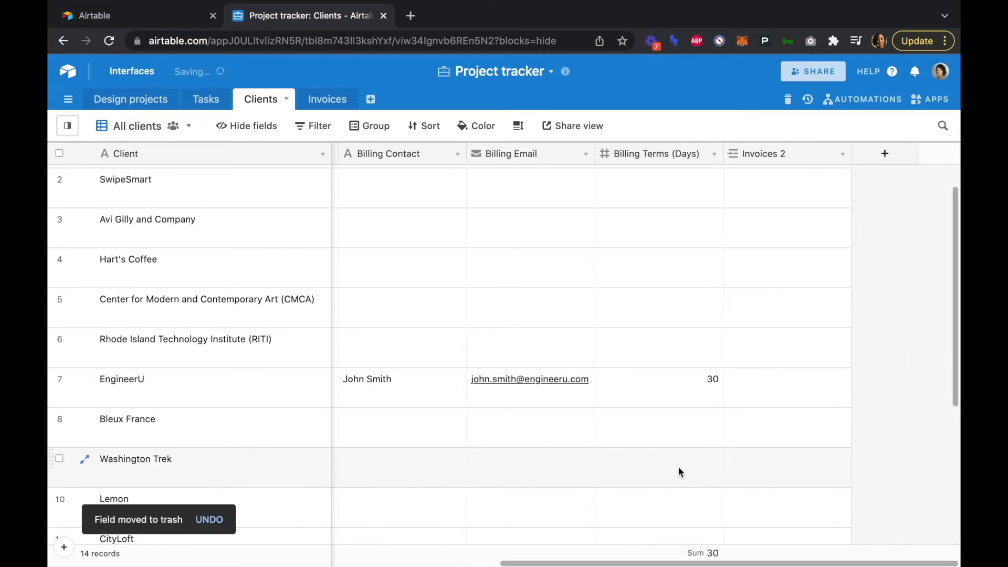
left_click(843, 154)
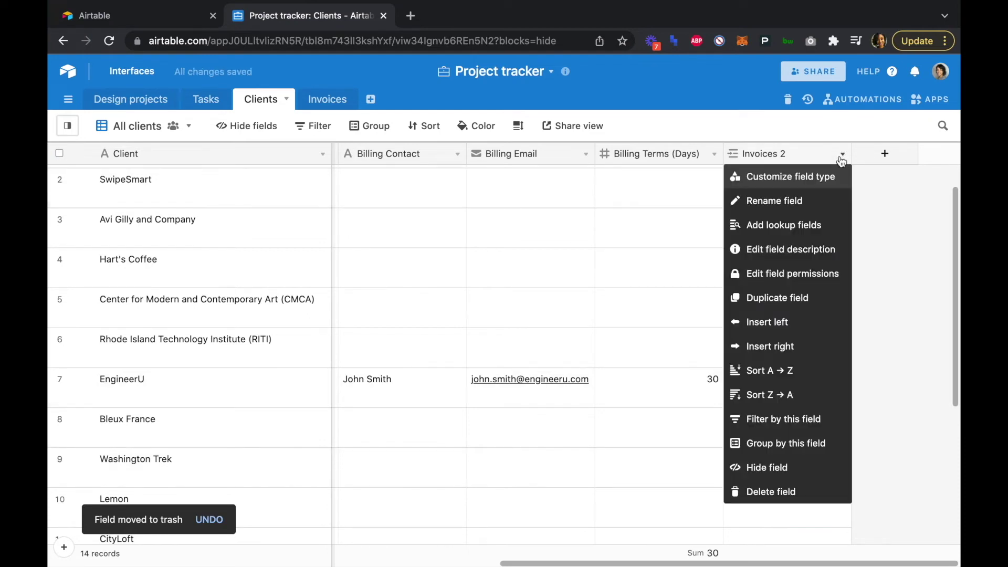
left_click(822, 177)
key("BackSpace")
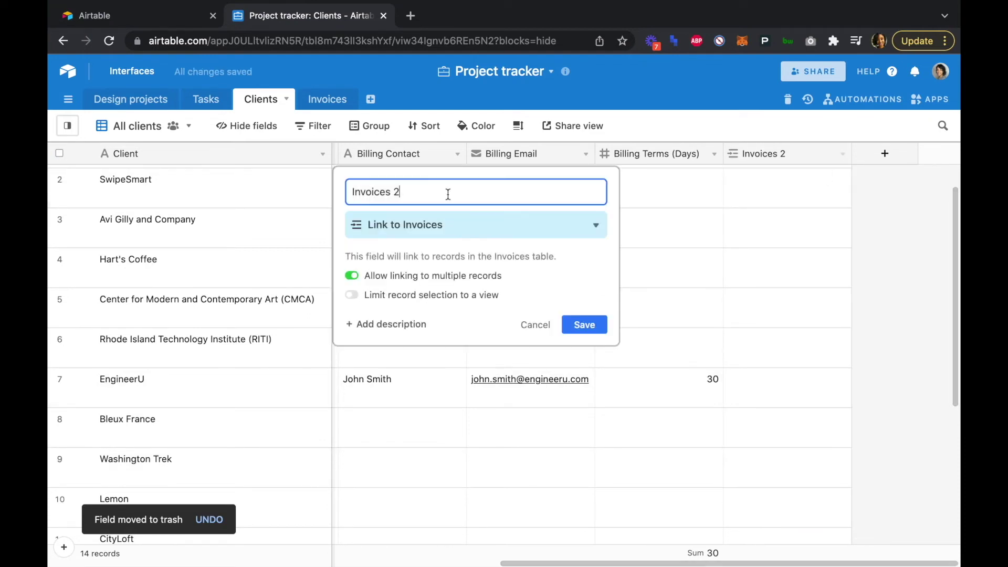
key("BackSpace")
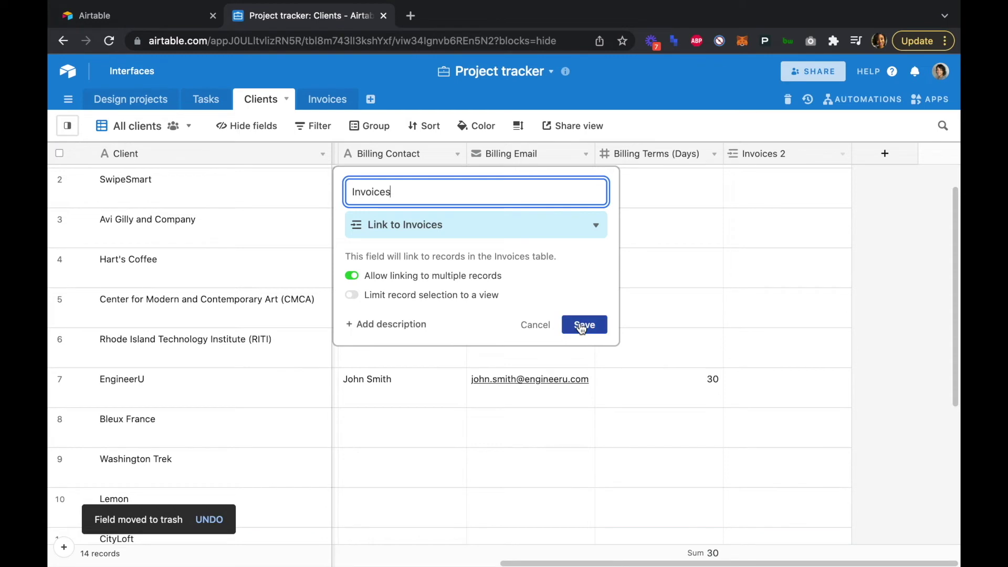
left_click(582, 326)
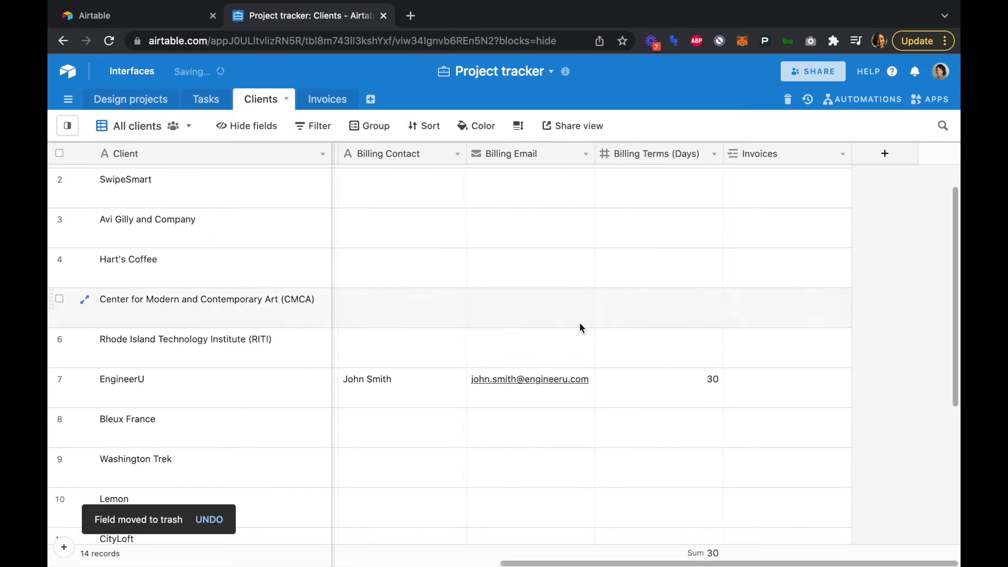
left_click(768, 384)
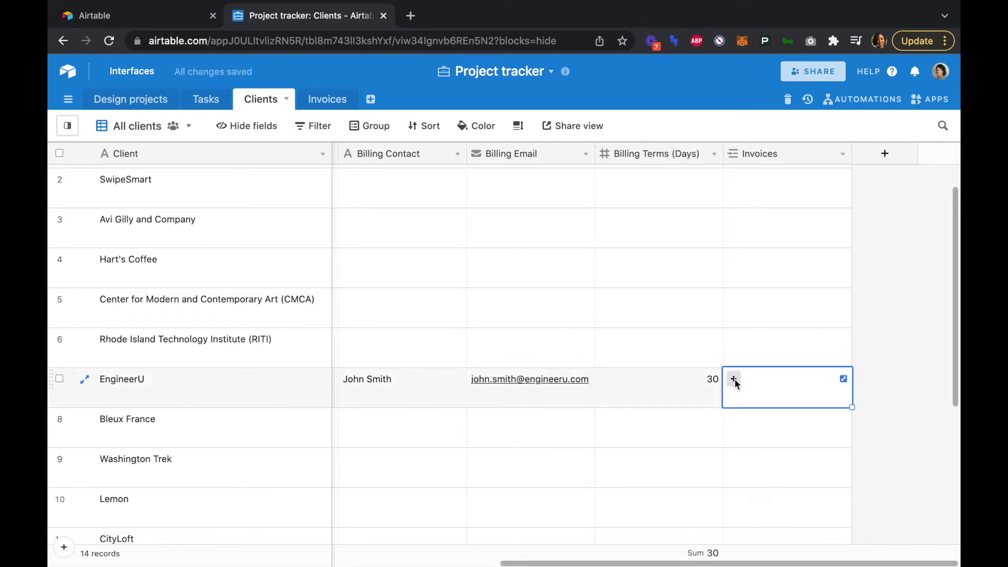
- Link the 1--Market Research invoice to EngineerU and return to the Invoices table
left_click(734, 379)
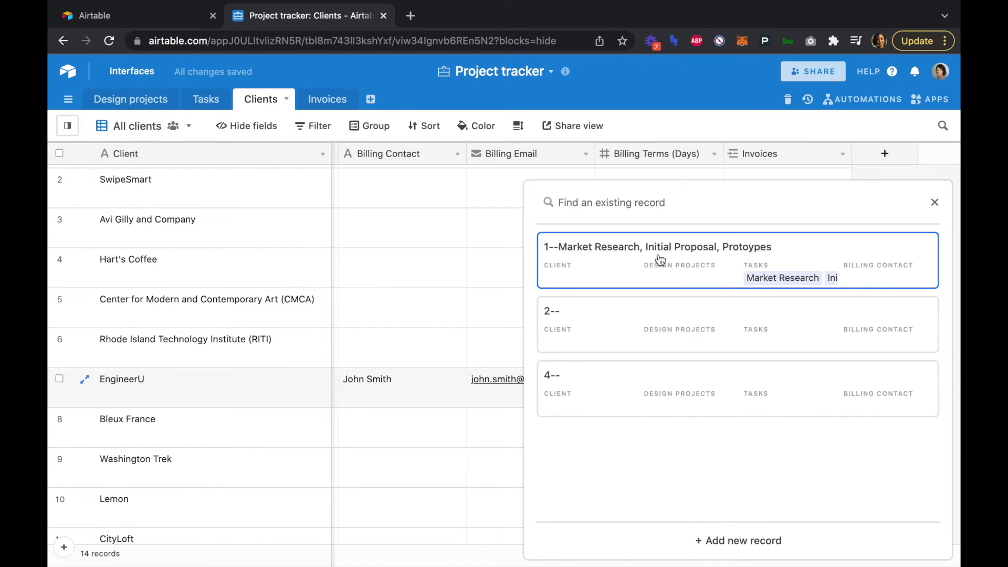
left_click(660, 260)
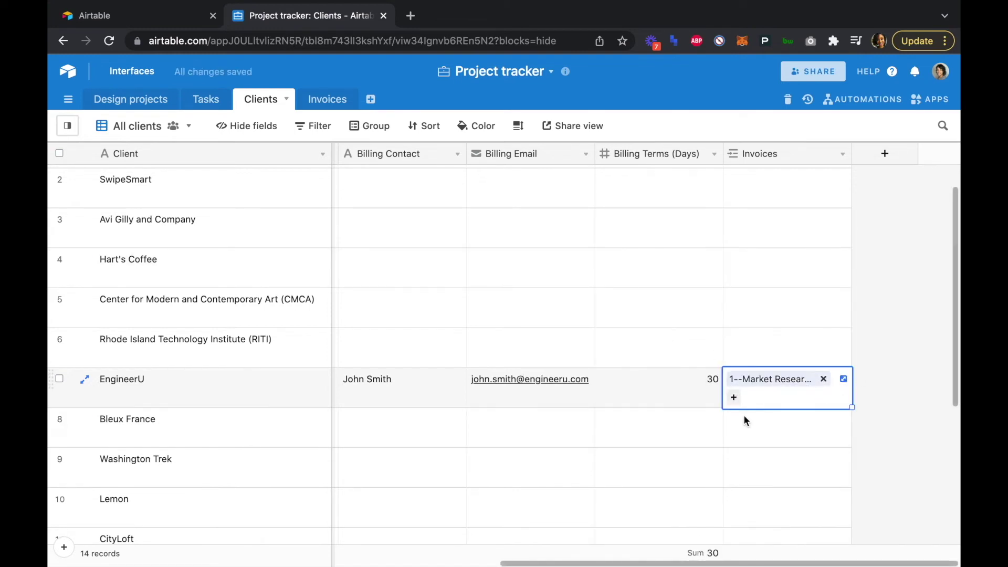
left_click(871, 340)
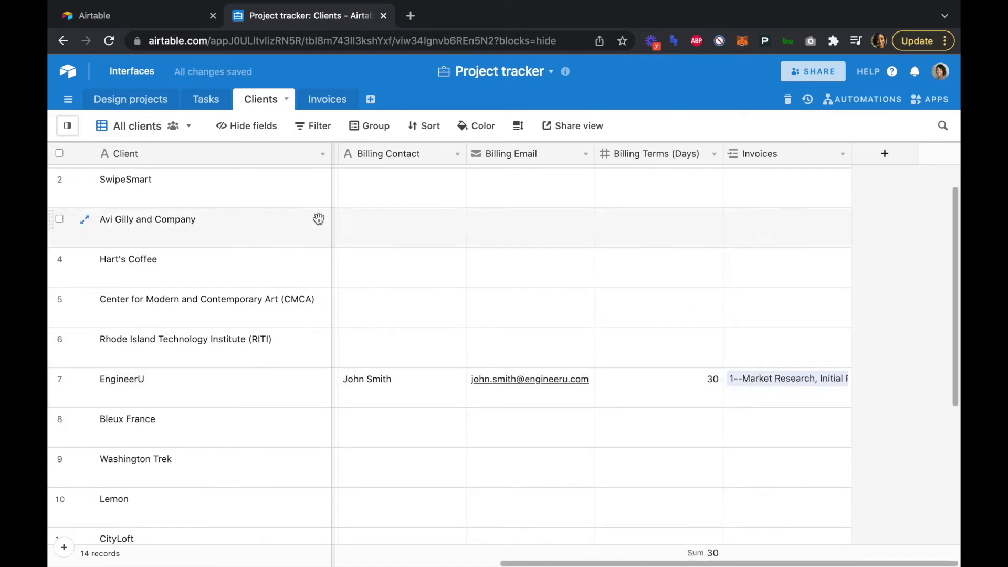
left_click(327, 103)
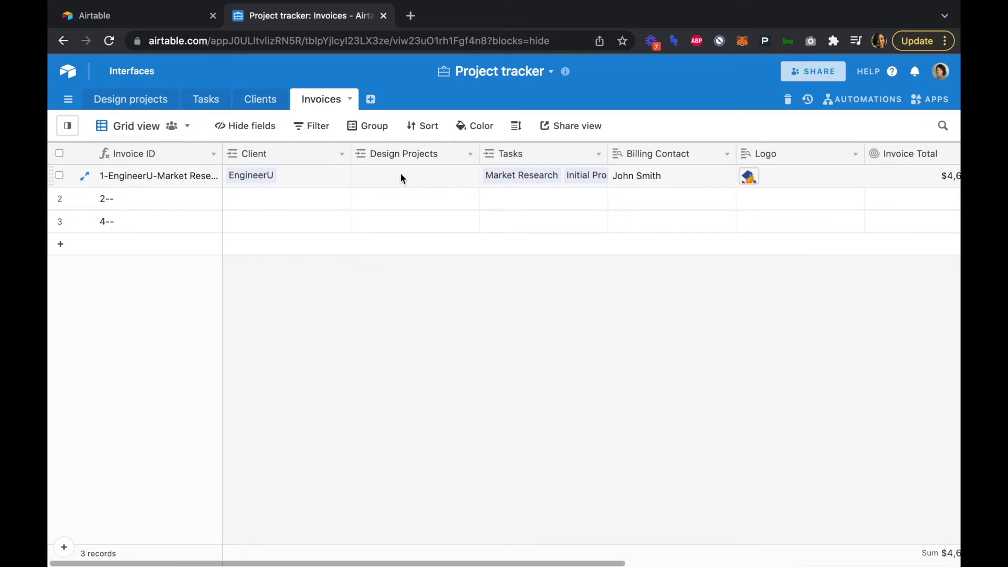
- Set invoice 1's Design Projects to EngineerU brand identity, bringing its total to $4,650.00
left_click(373, 181)
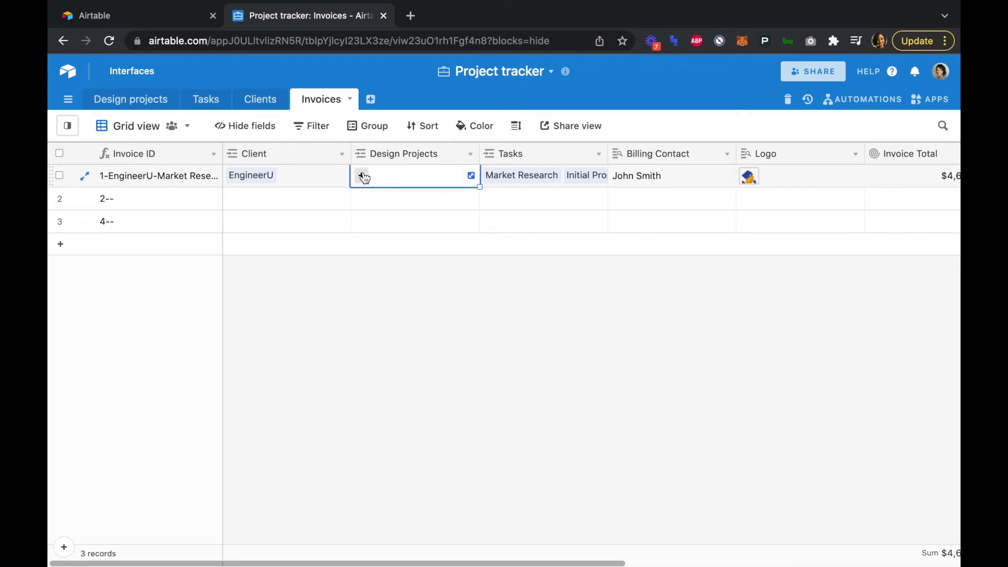
left_click(362, 175)
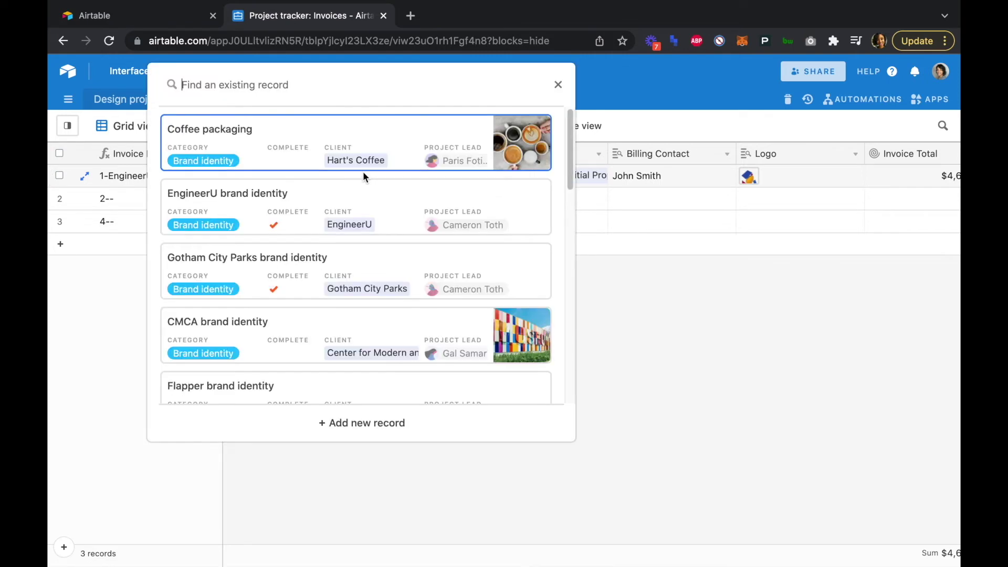
left_click(258, 200)
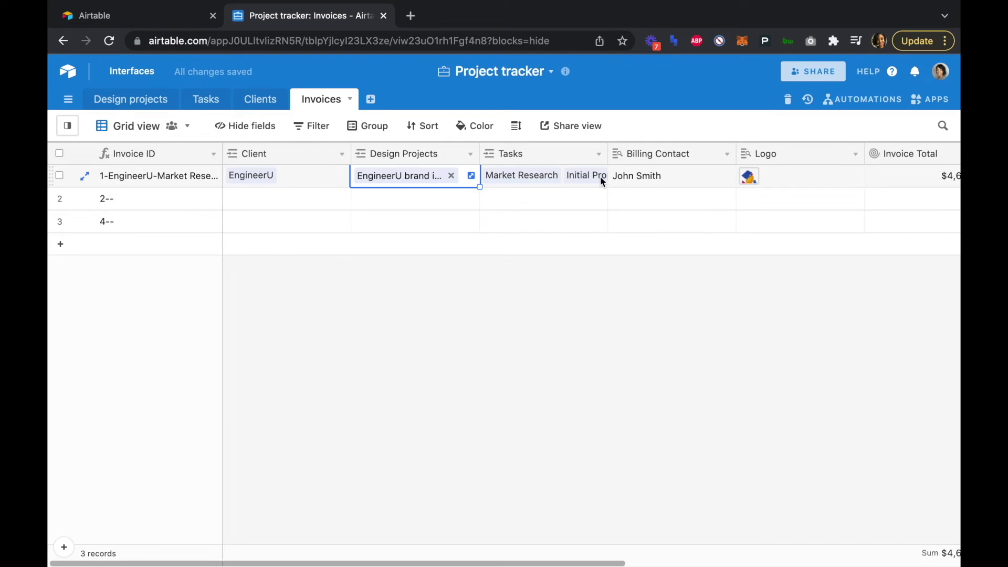
scroll(635, 182, "right", 4)
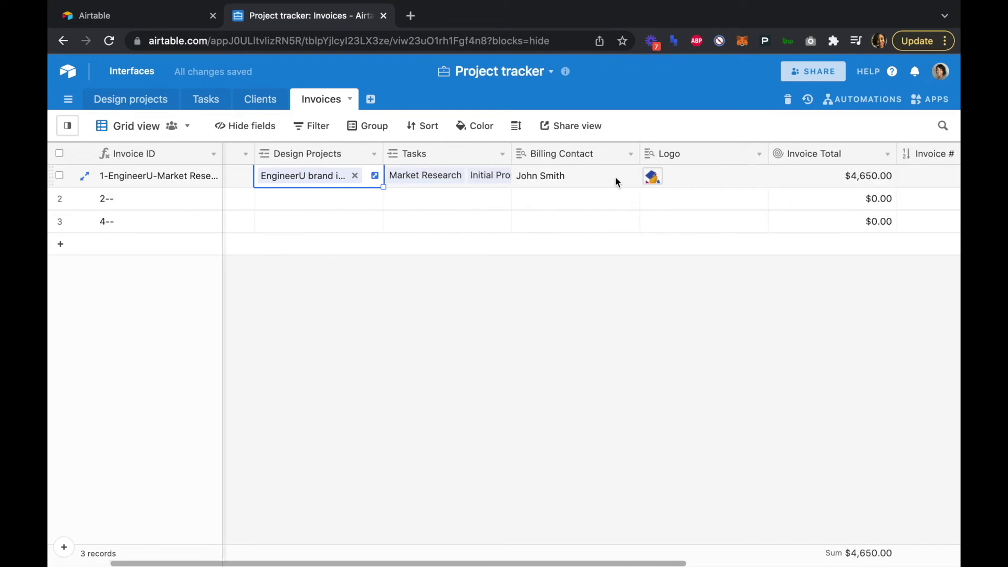
scroll(733, 174, "right", 4)
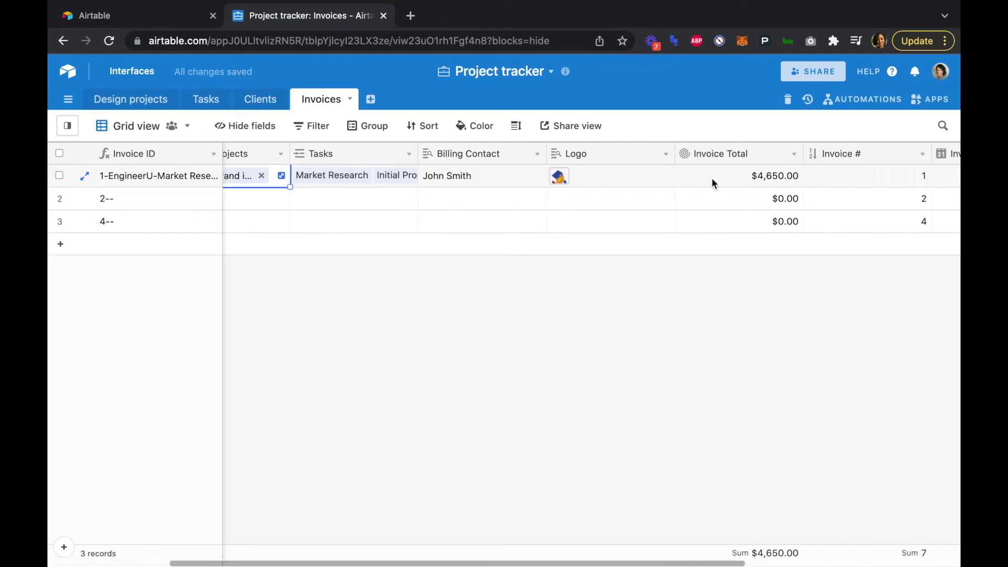
scroll(788, 173, "right", 3)
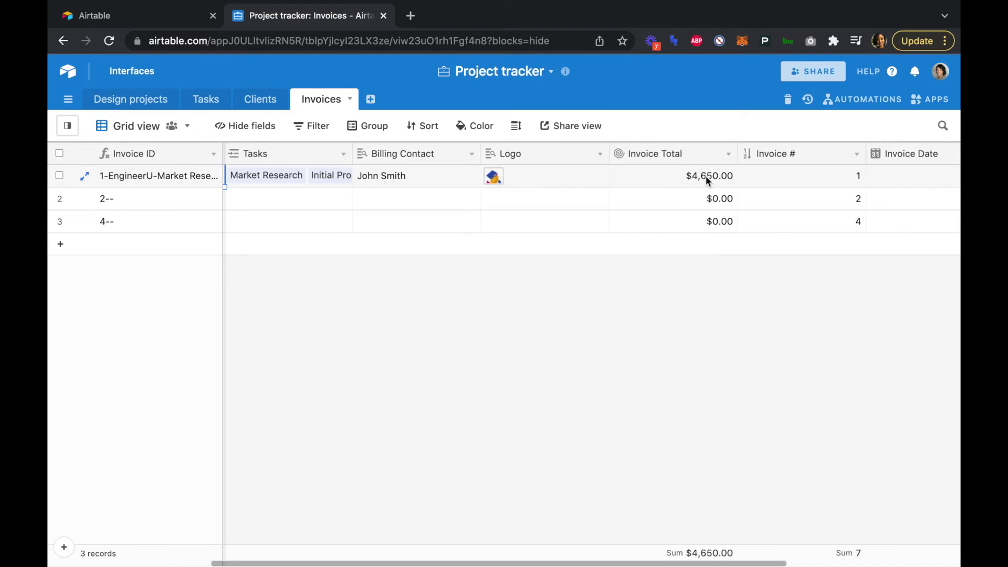
scroll(798, 175, "right", 4)
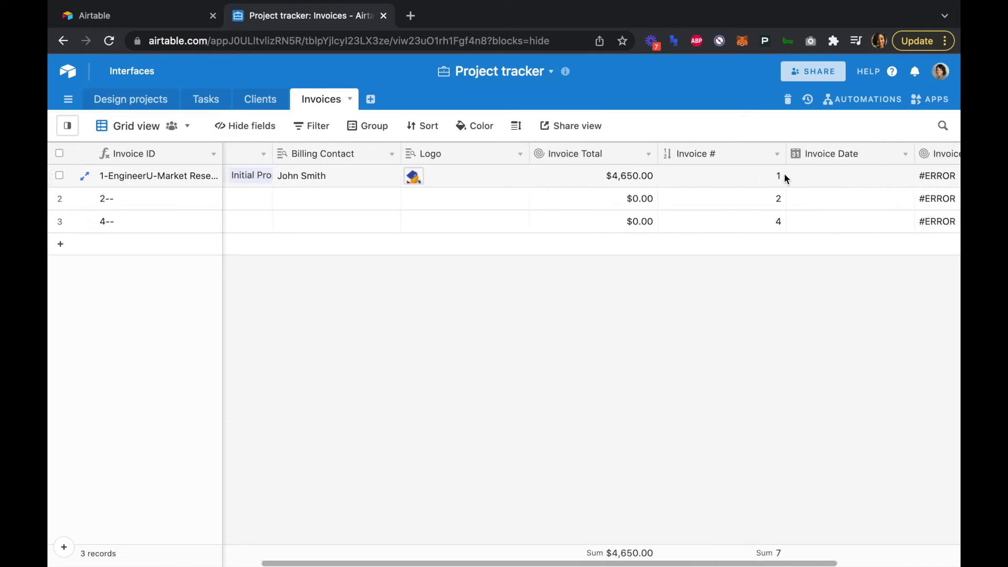
scroll(817, 178, "right", 5)
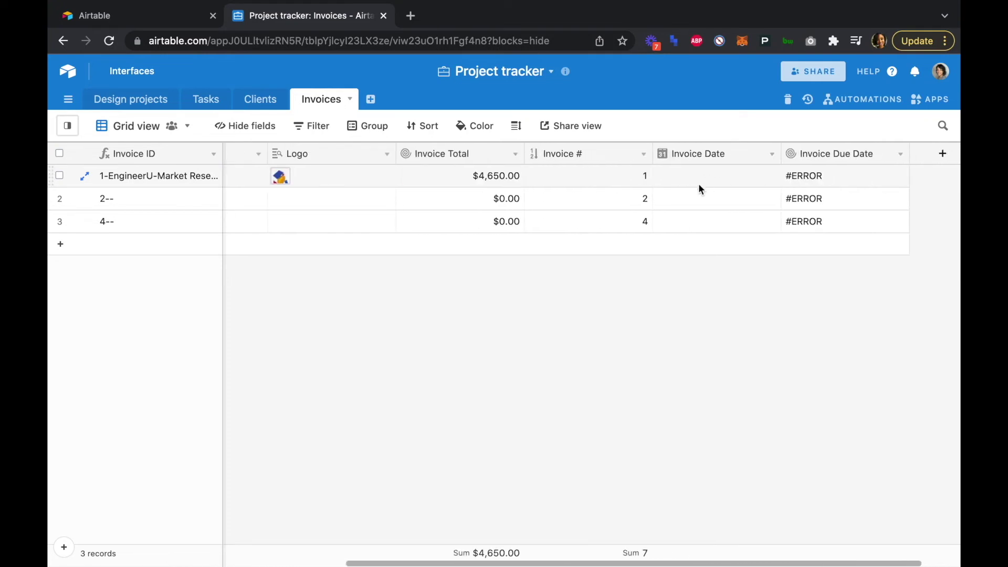
- Set invoice 1's Invoice Date to January 10, 2022, so the Invoice Due Date shows 2/9/2022
left_click(701, 182)
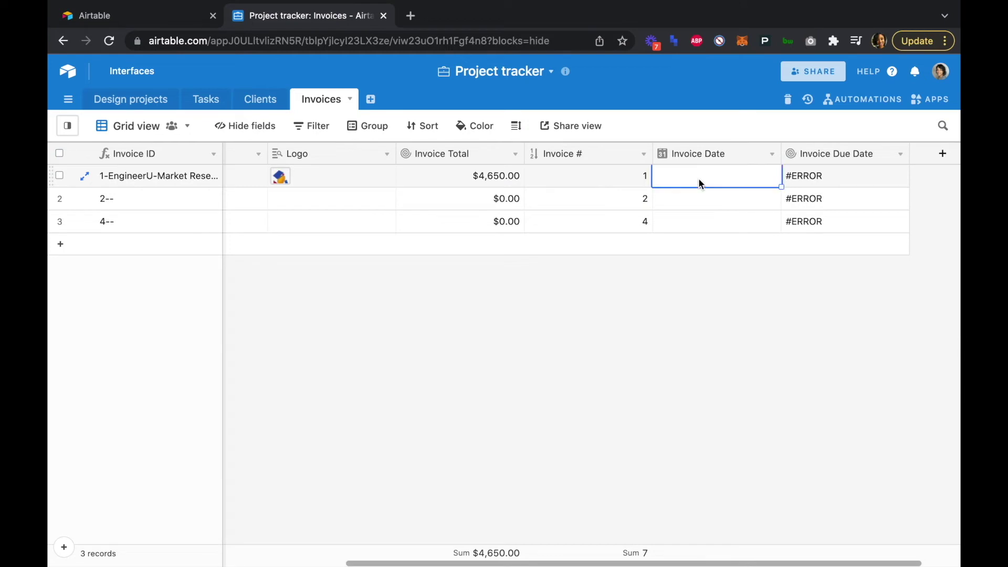
left_click(663, 178)
left_click(692, 284)
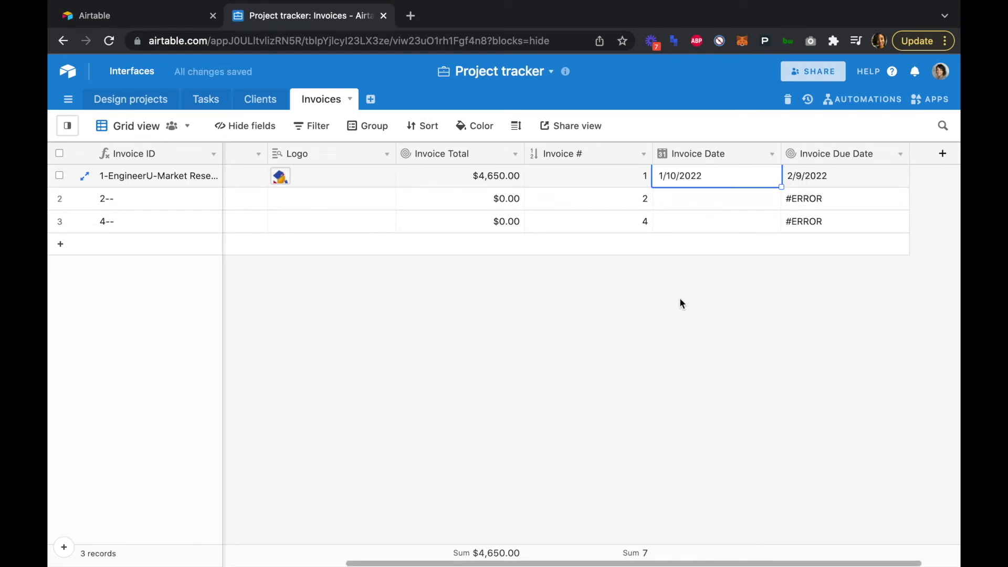
scroll(680, 307, "left", 3)
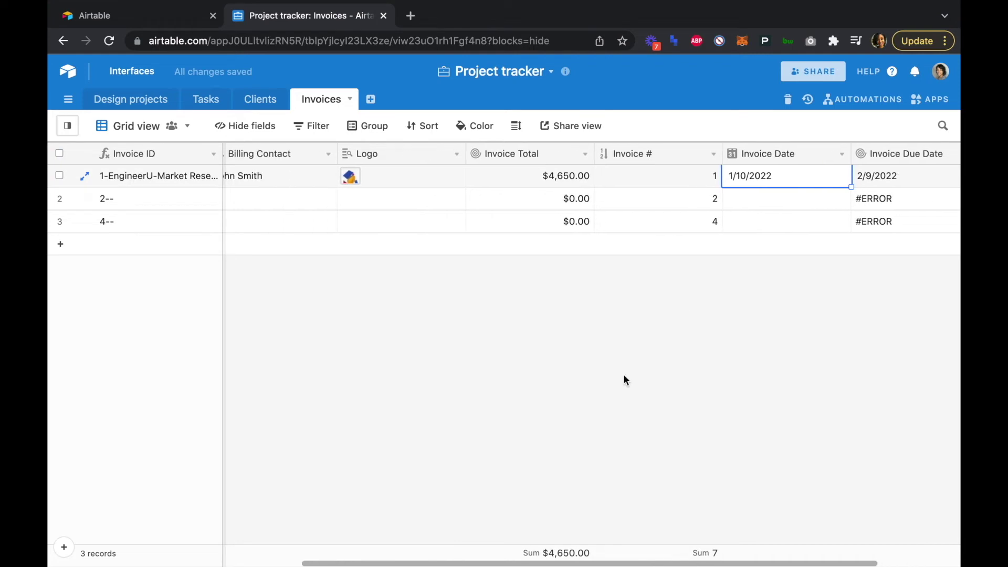
right_click(554, 563)
left_click(382, 550)
scroll(390, 522, "left", 5)
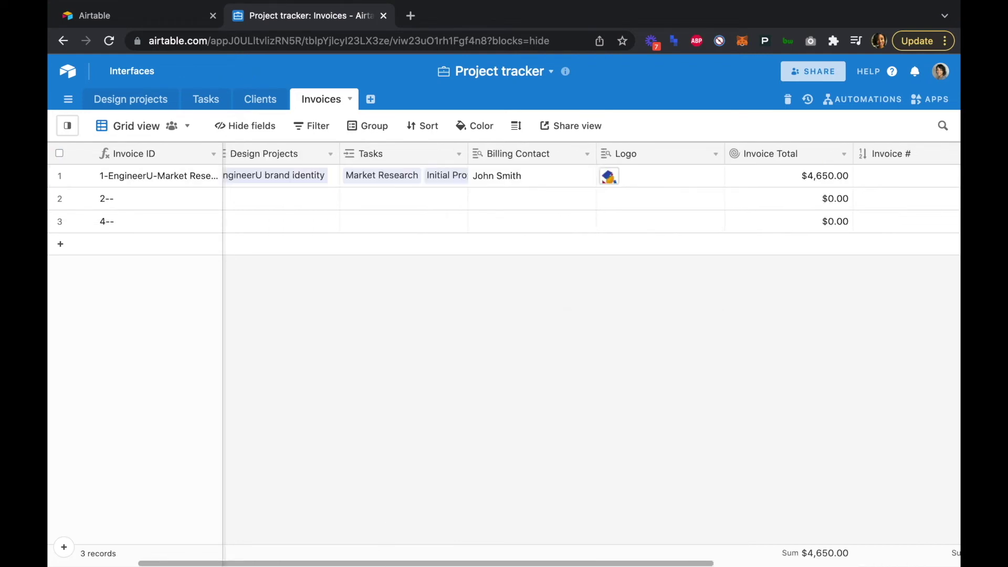
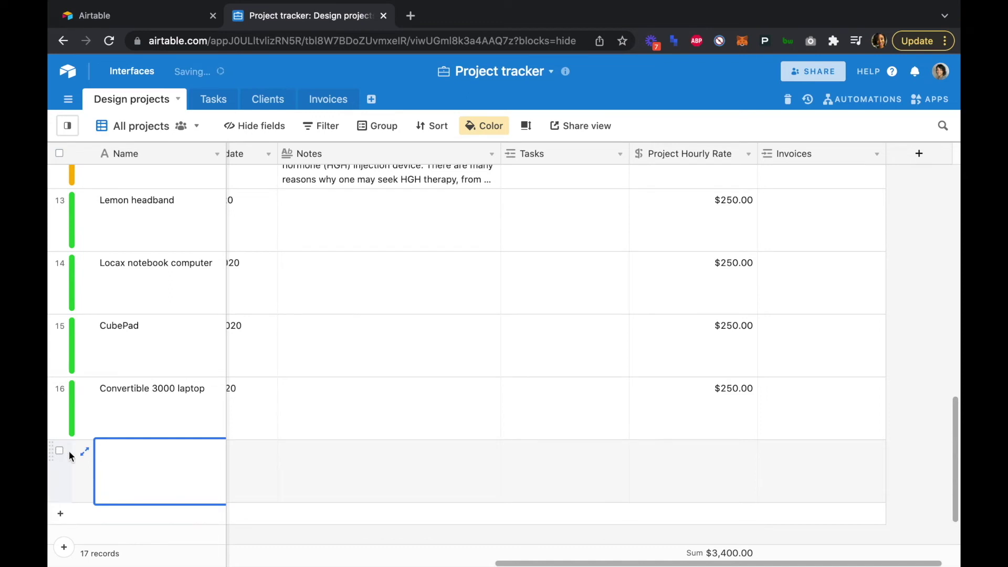
- Name the new project row 'No- Code App'
type("No- Code App")
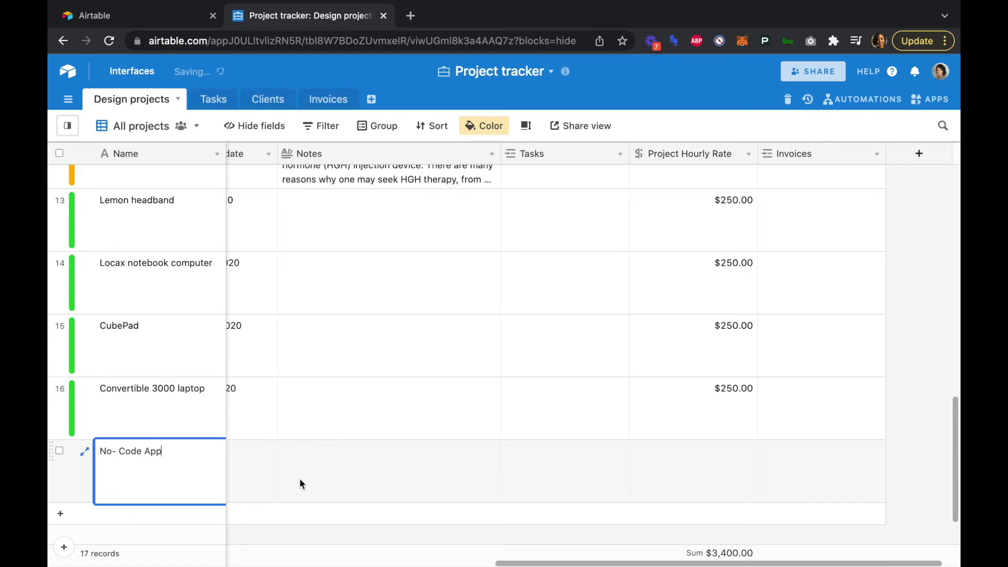
key("Tab")
key("Tab")
left_click_drag(501, 563, 395, 564)
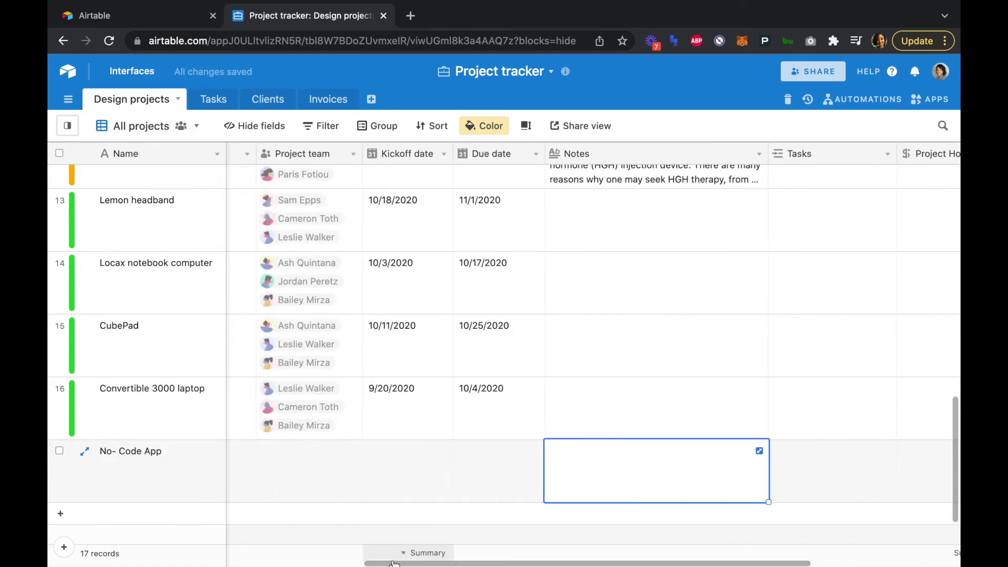
scroll(215, 564, "left", 10)
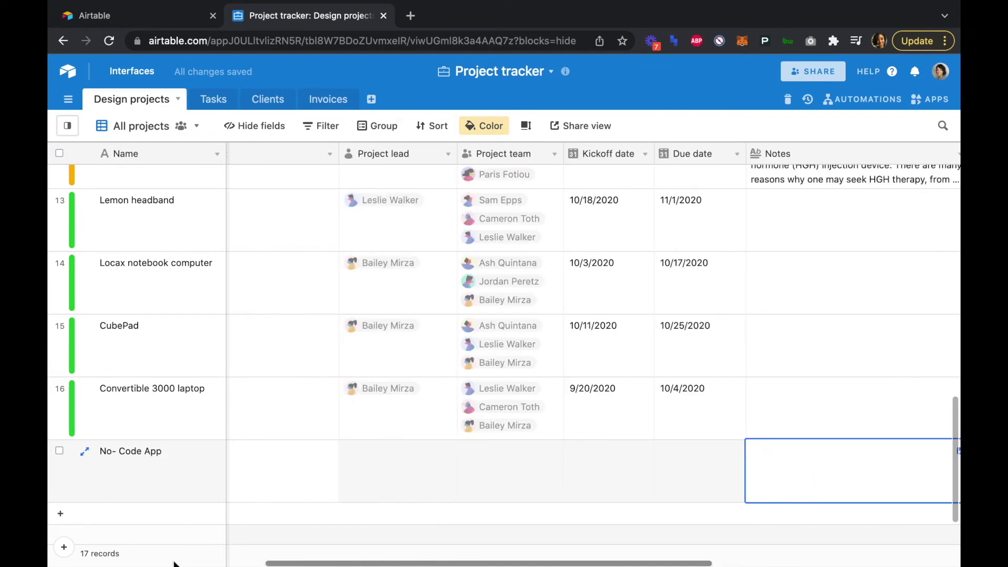
scroll(147, 554, "left", 2)
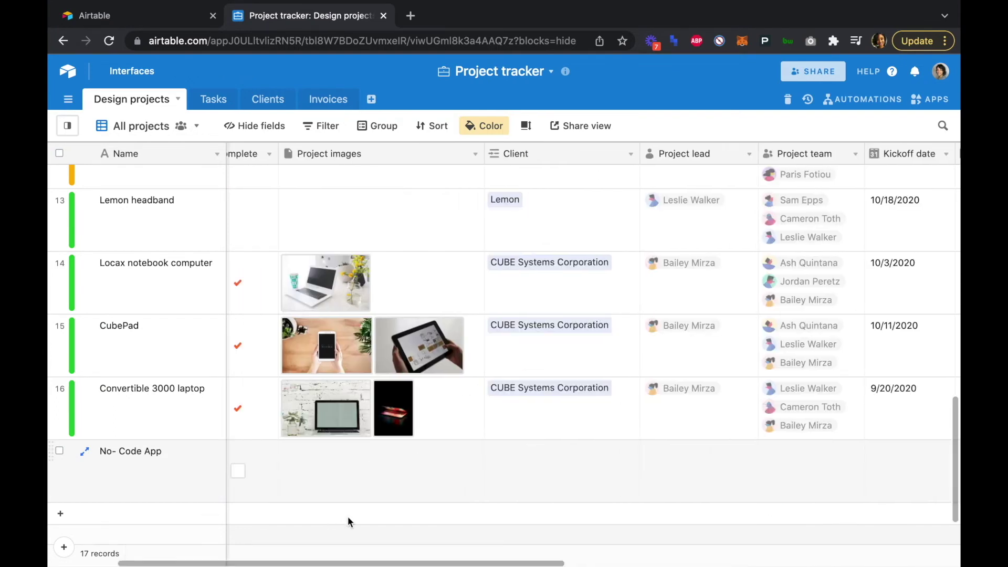
scroll(349, 519, "left", 5)
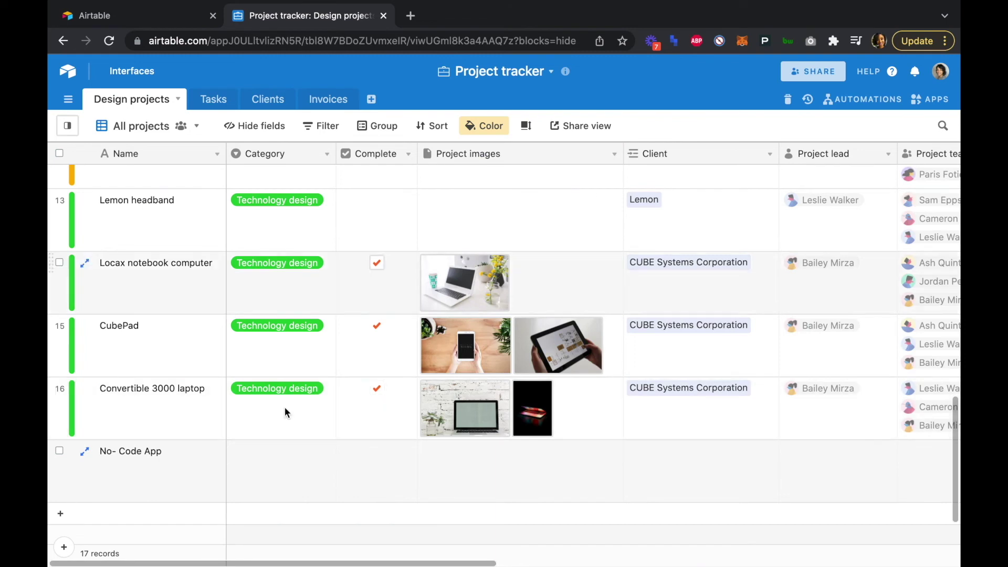
- Set its Category to Technology design and bring up the Client record picker
left_click(279, 462)
type("Technology design")
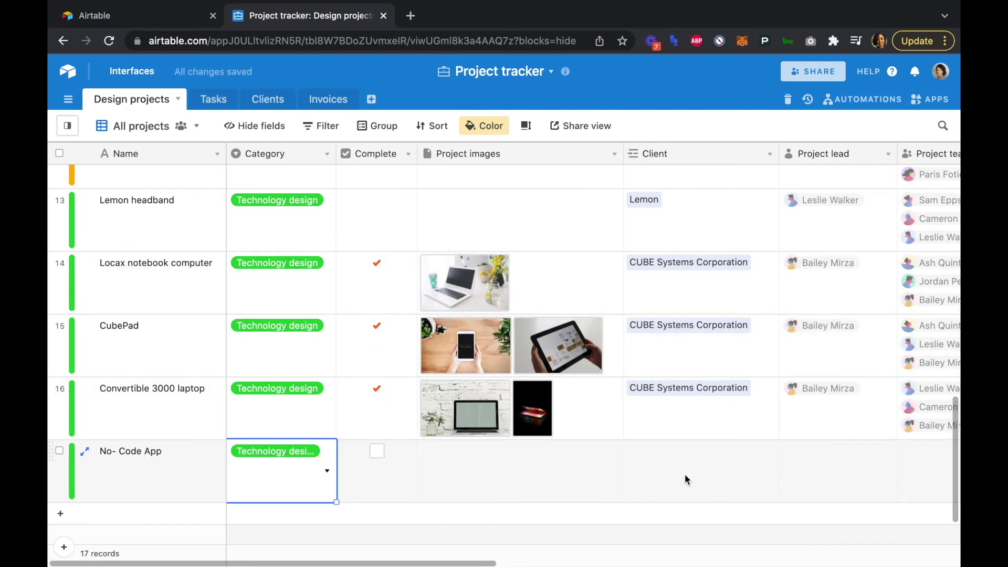
left_click(683, 464)
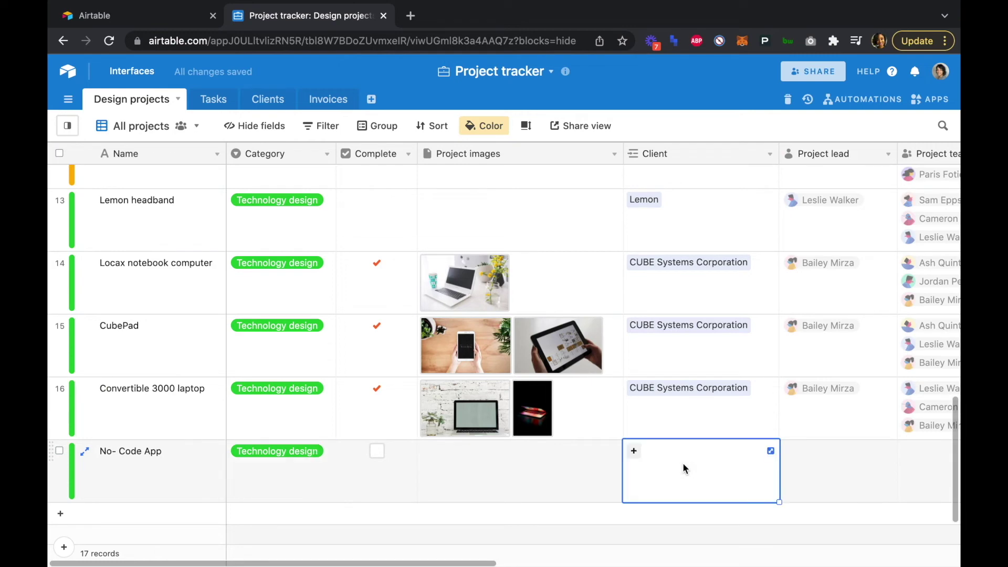
left_click(636, 452)
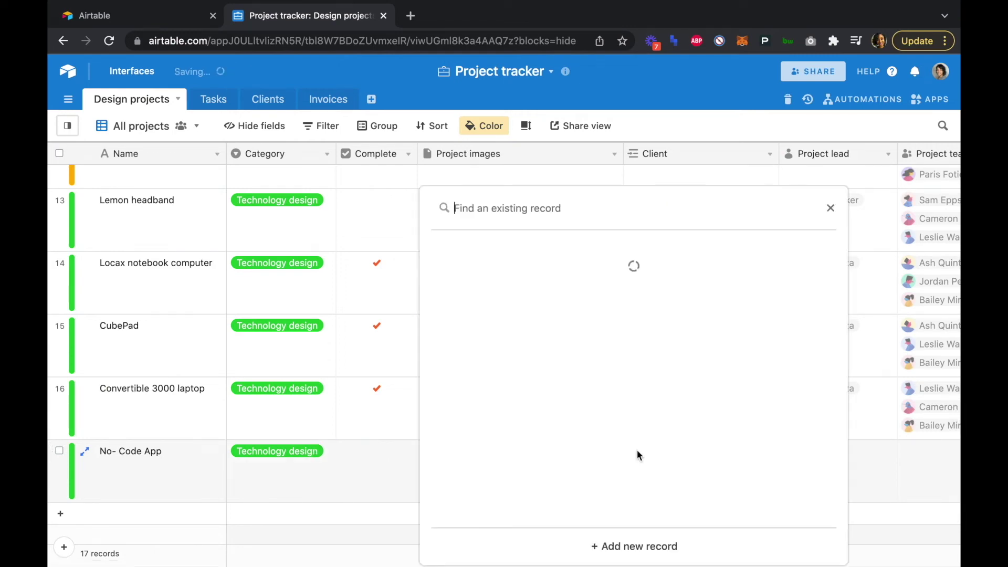
- Create client 'FitwithFriends' with About 'Friends and family can workout virtually together'
left_click(615, 547)
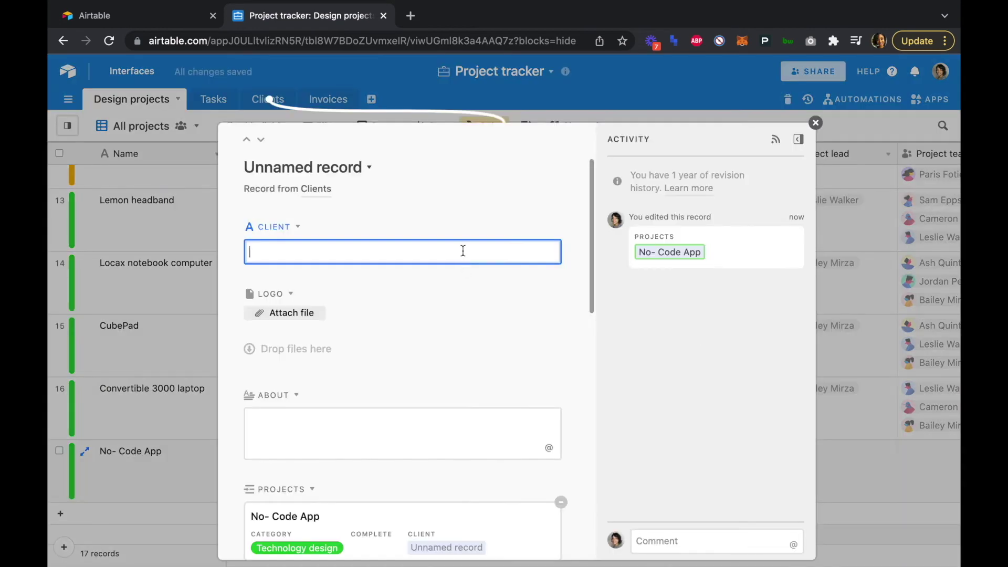
left_click(463, 250)
type("Fi")
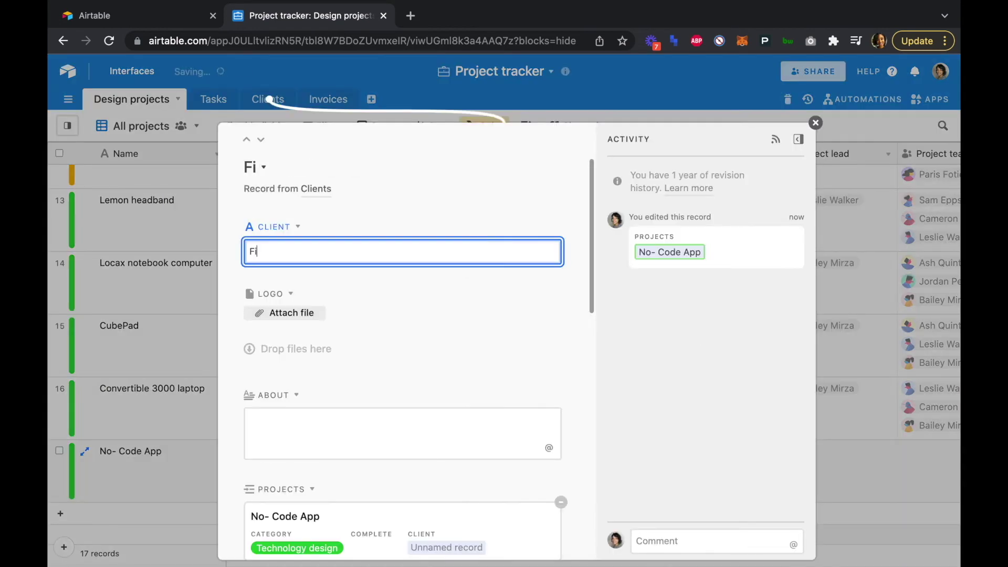
type("twithF")
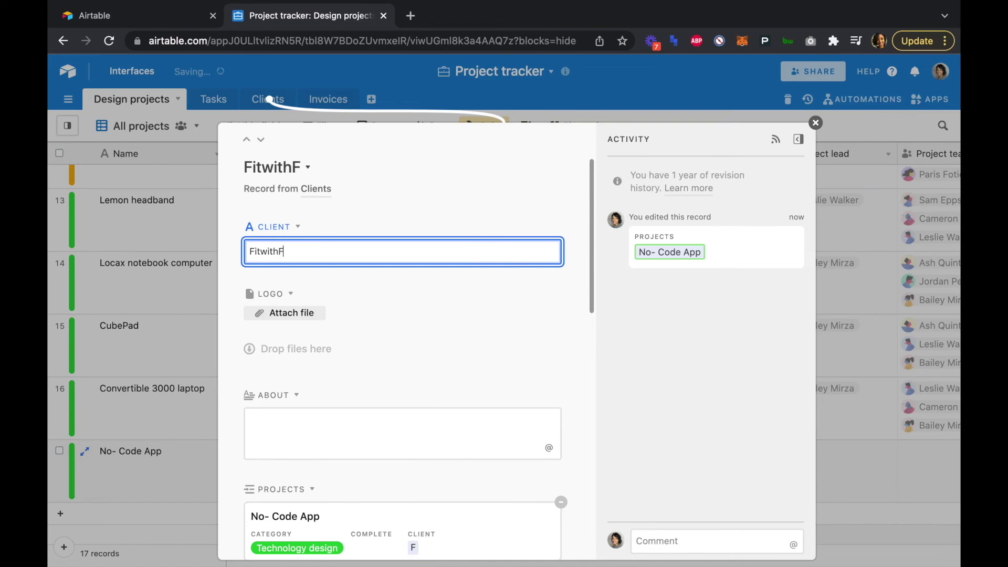
type("riends")
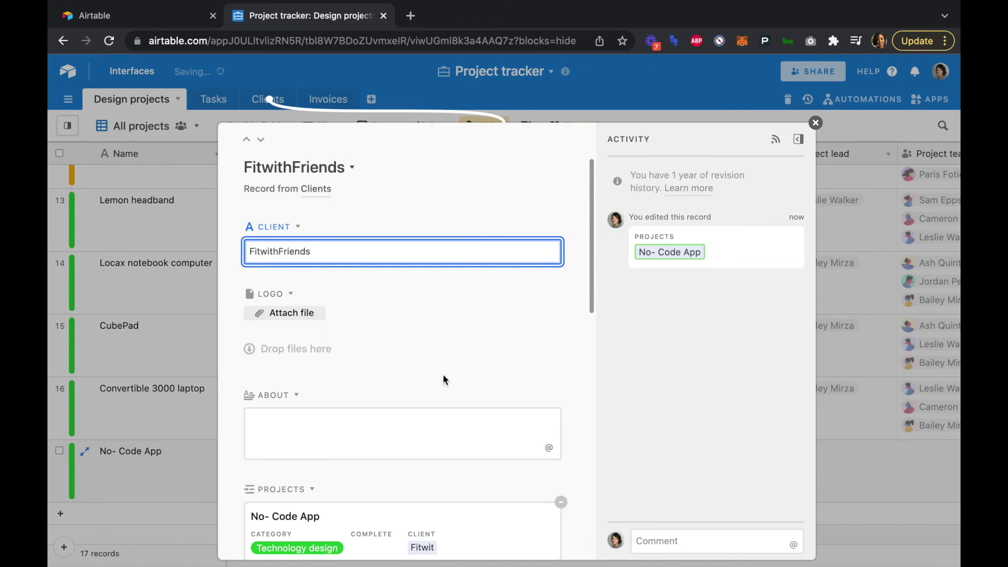
left_click(412, 418)
type("Friends and family can workout virtu")
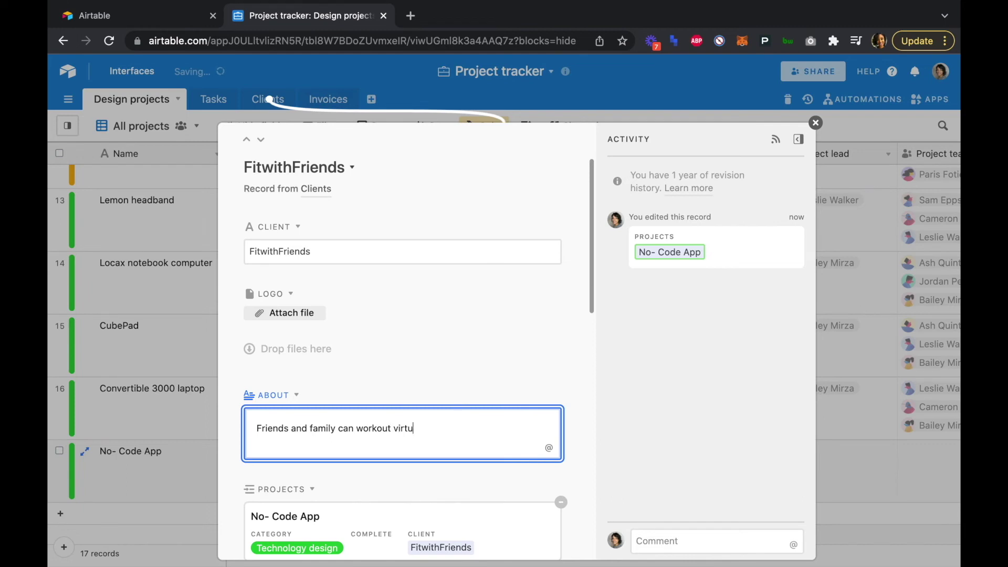
type("ally together.")
scroll(407, 420, "down", 7)
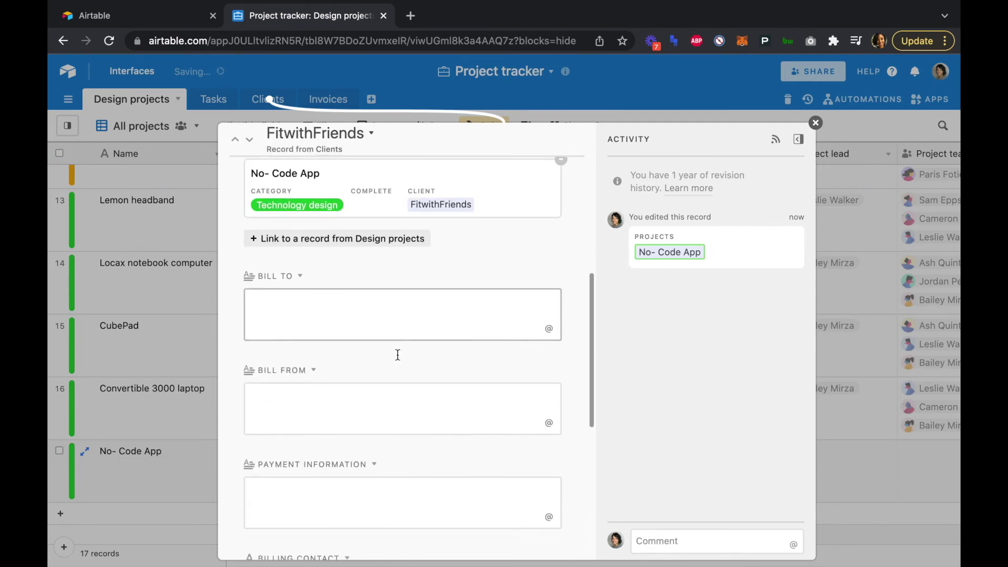
- Enter the client's Bill To street address and the agency's two-line Bill From address
left_click(396, 317)
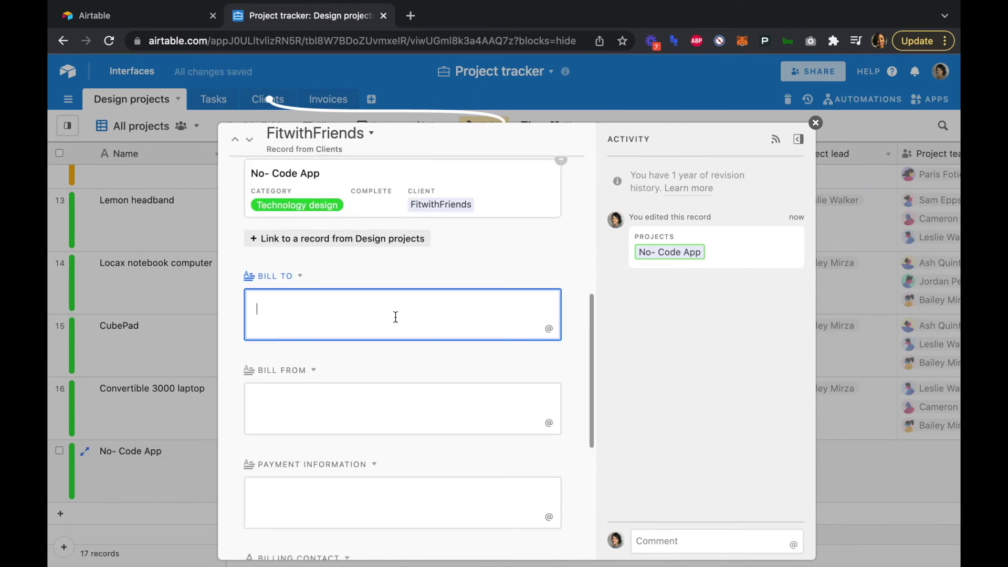
type("1")
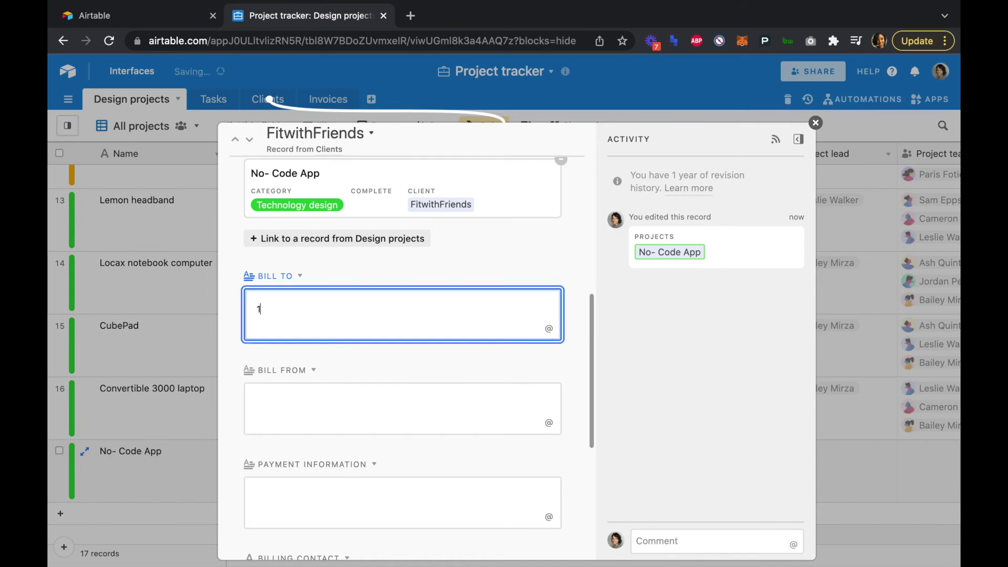
type("23 Squat Press Ave.")
left_click(350, 405)
type("Age")
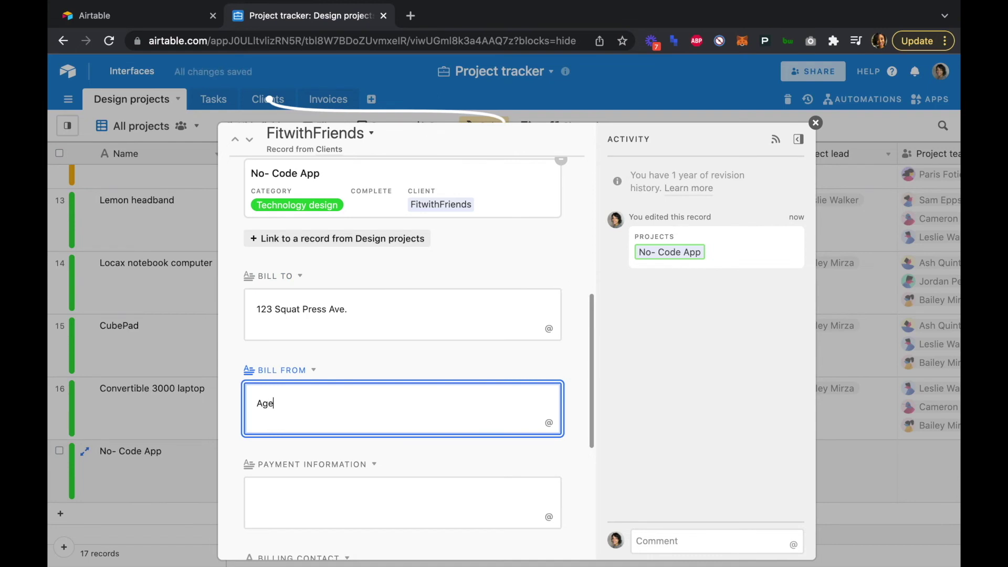
type("ncy")
key("Return")
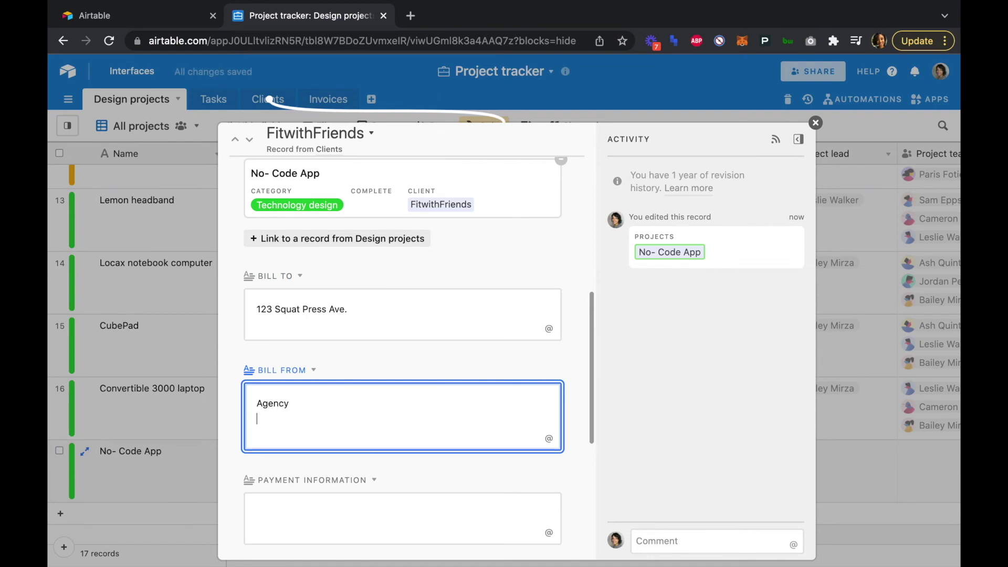
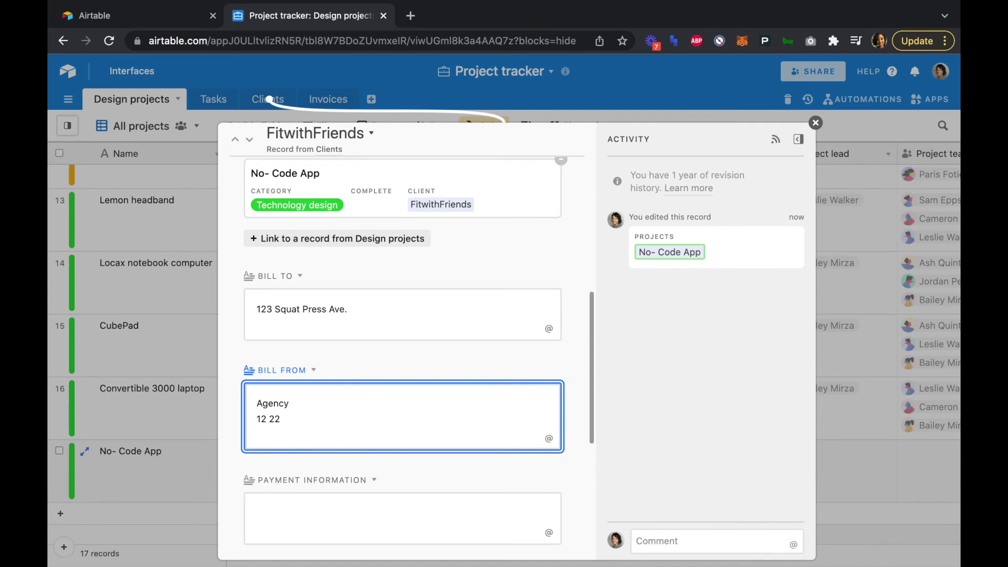
- Paste the wire-or-card payment instructions into Payment Information
scroll(354, 446, "down", 2)
left_click(362, 449)
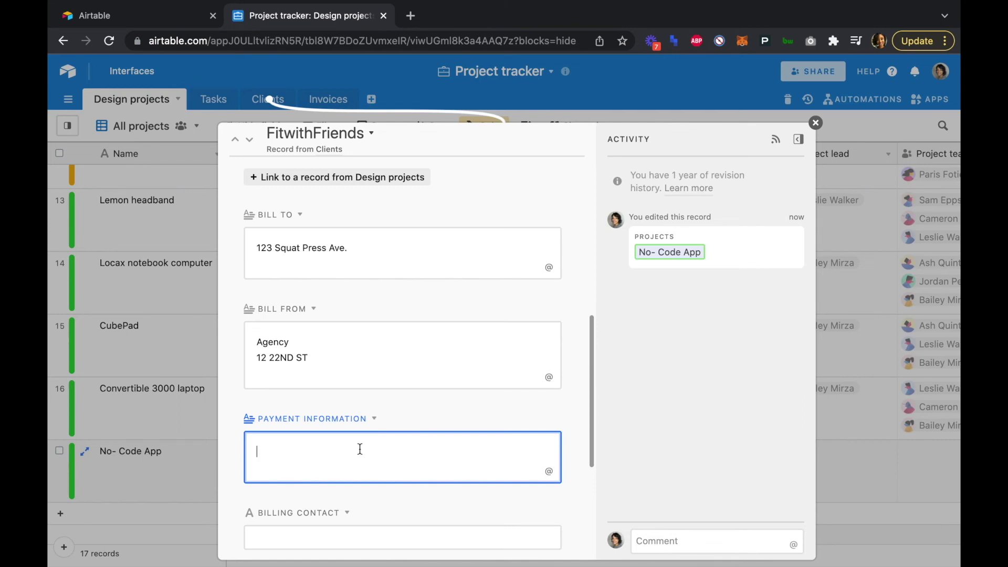
type("Please send all payments via wire to XXXXXX XXXXXXXXX Or alternatively you may pay with a card using XXXXXXXX processor.")
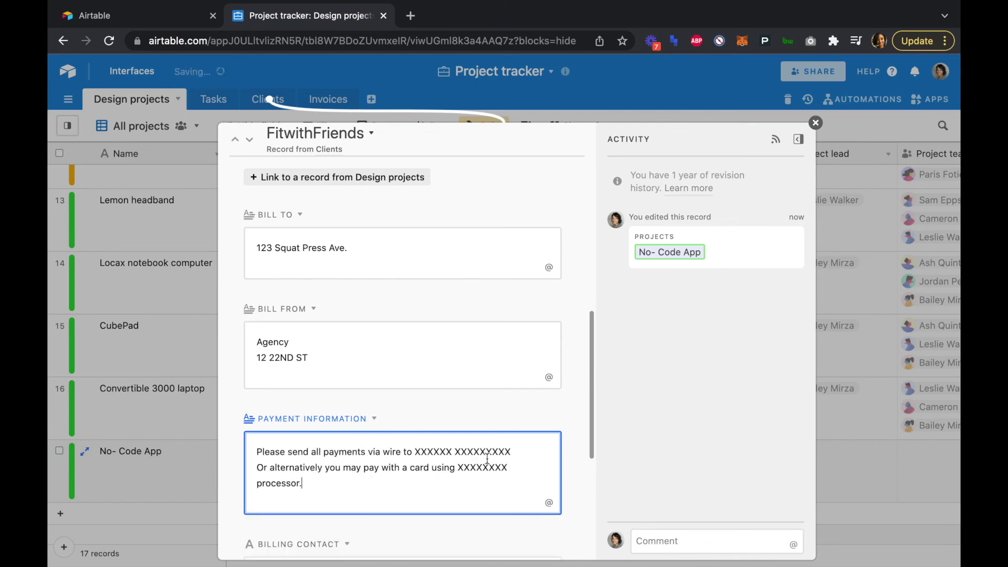
scroll(576, 477, "down", 5)
- Fill in the billing contact's name and e-mail, and set Billing Terms to 60 days
left_click(471, 319)
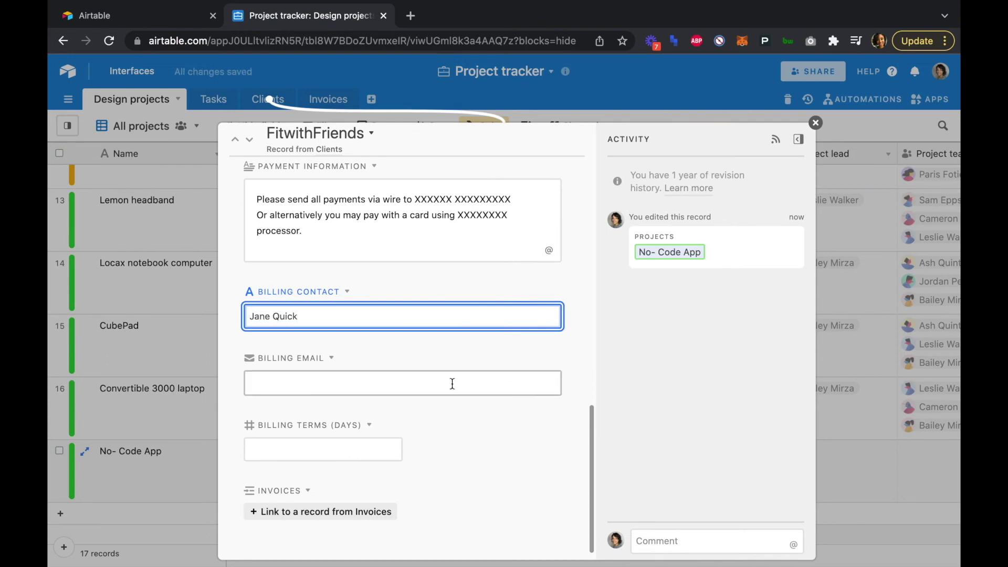
left_click(453, 384)
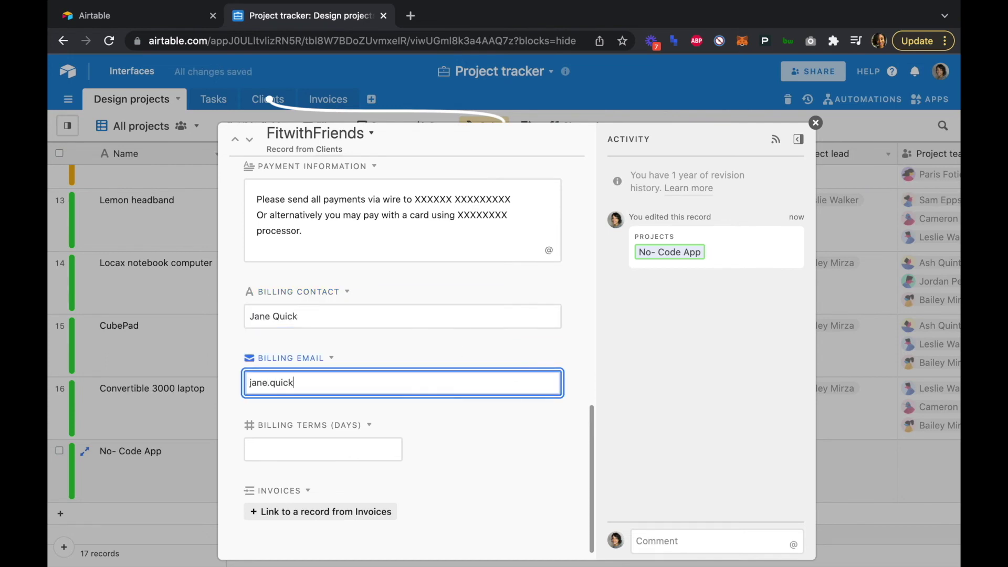
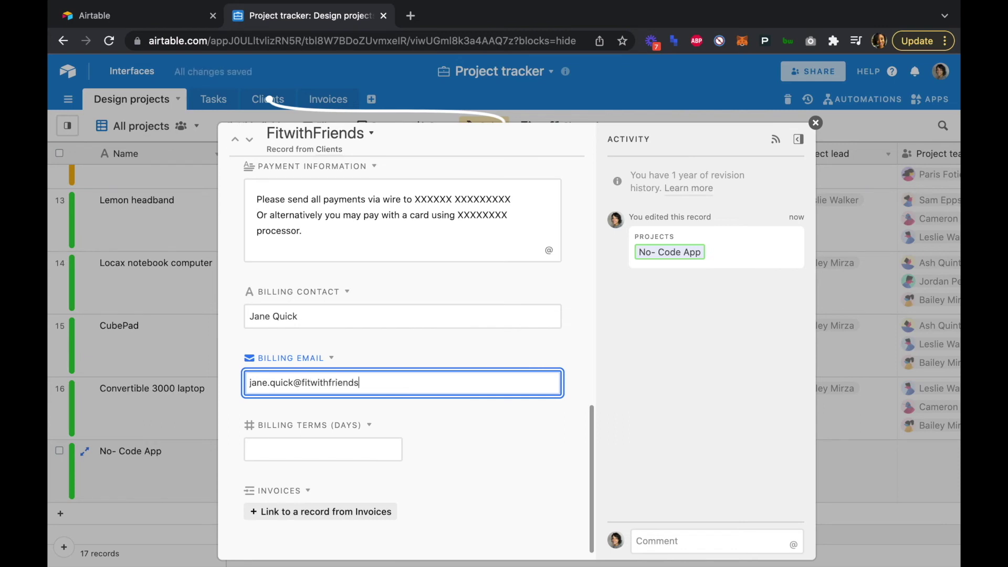
left_click(378, 453)
type("60")
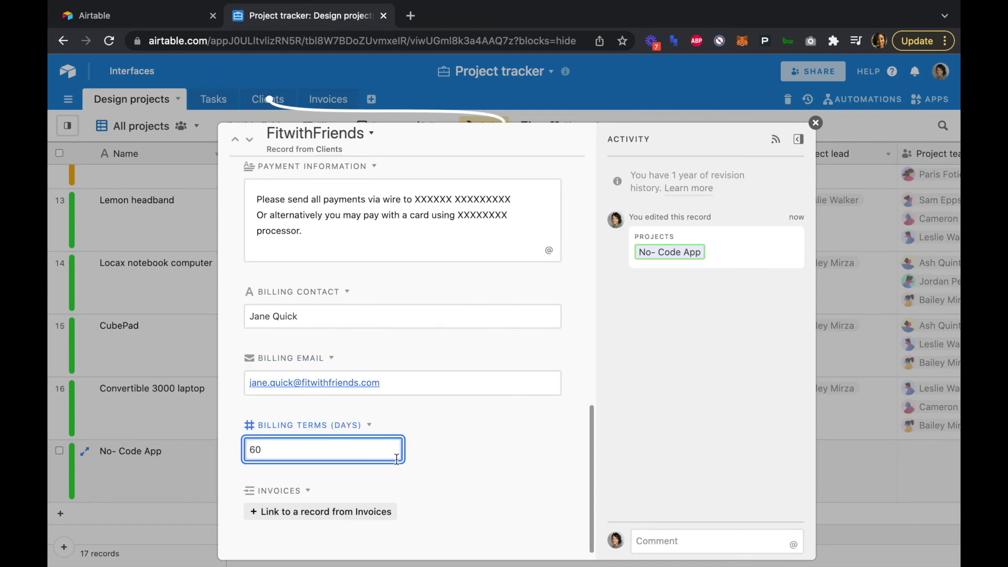
left_click(420, 480)
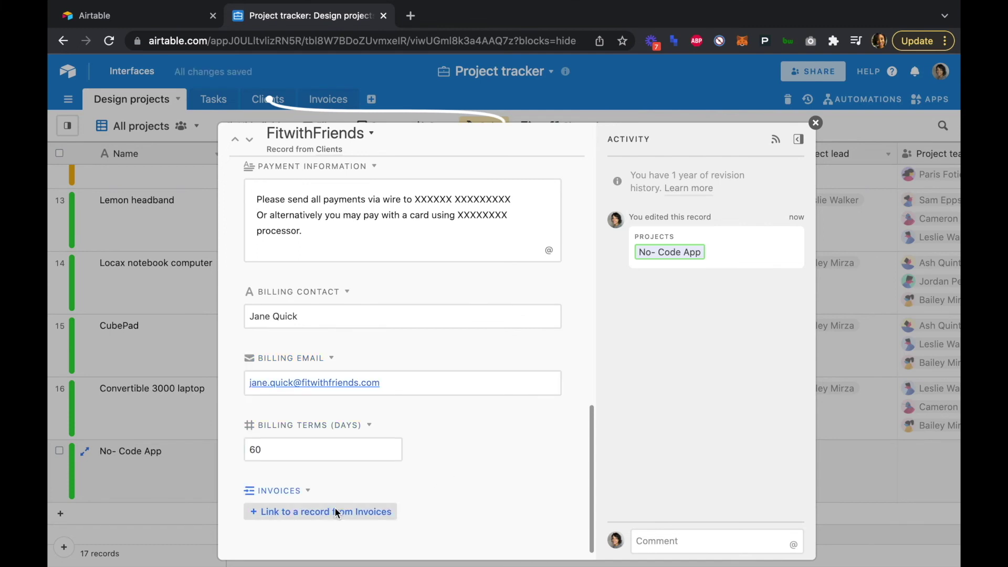
- Link invoice 2-FitwithFriends- to the FitwithFriends client
left_click(334, 510)
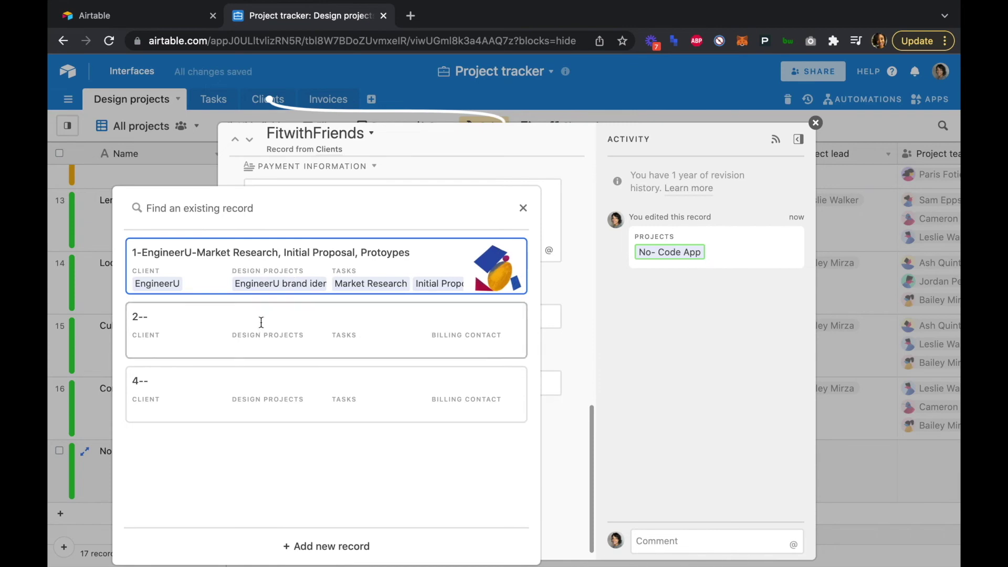
left_click(261, 321)
scroll(487, 455, "down", 3)
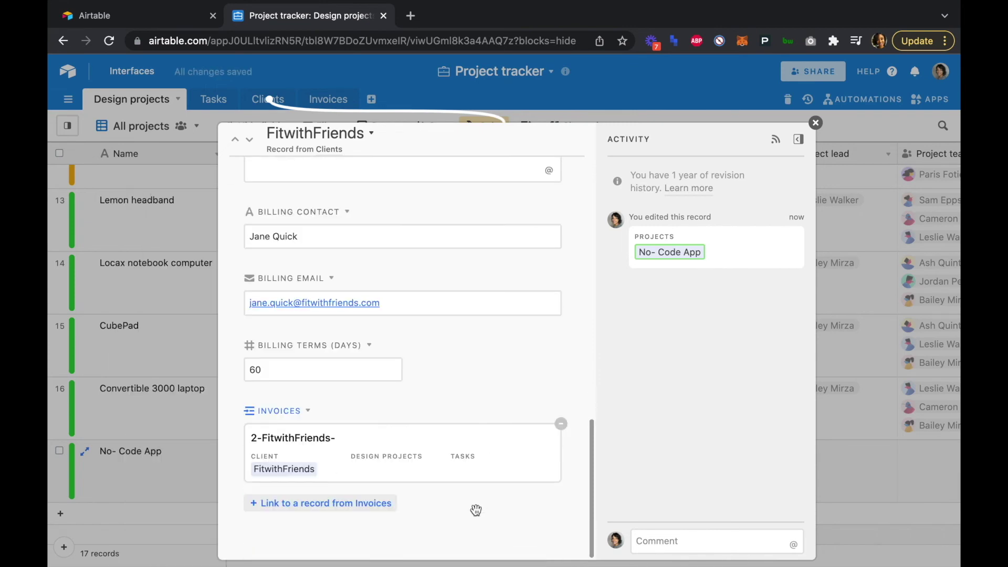
scroll(575, 367, "up", 10)
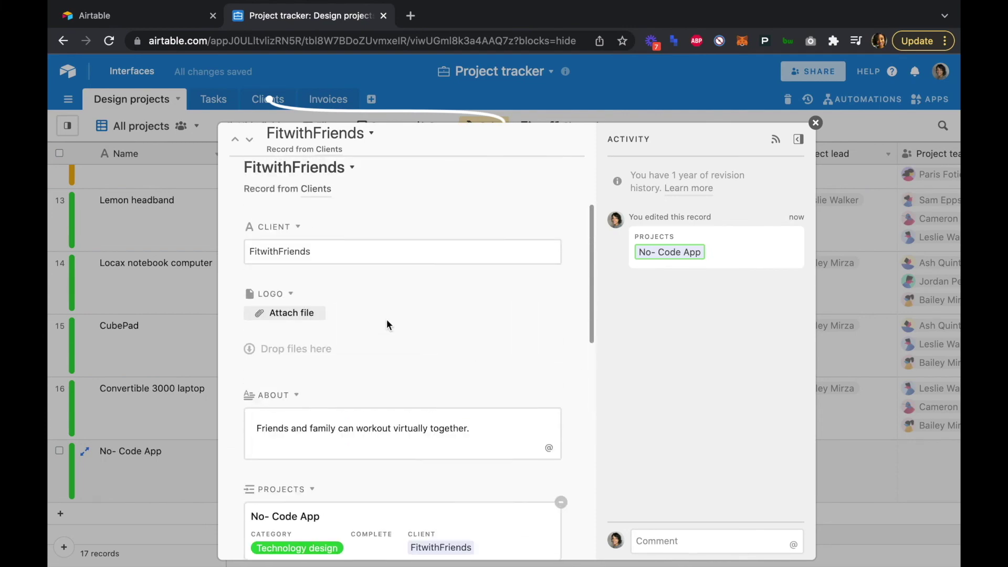
- Close the client record and set No- Code App's Project Hourly Rate to 150
left_click(815, 125)
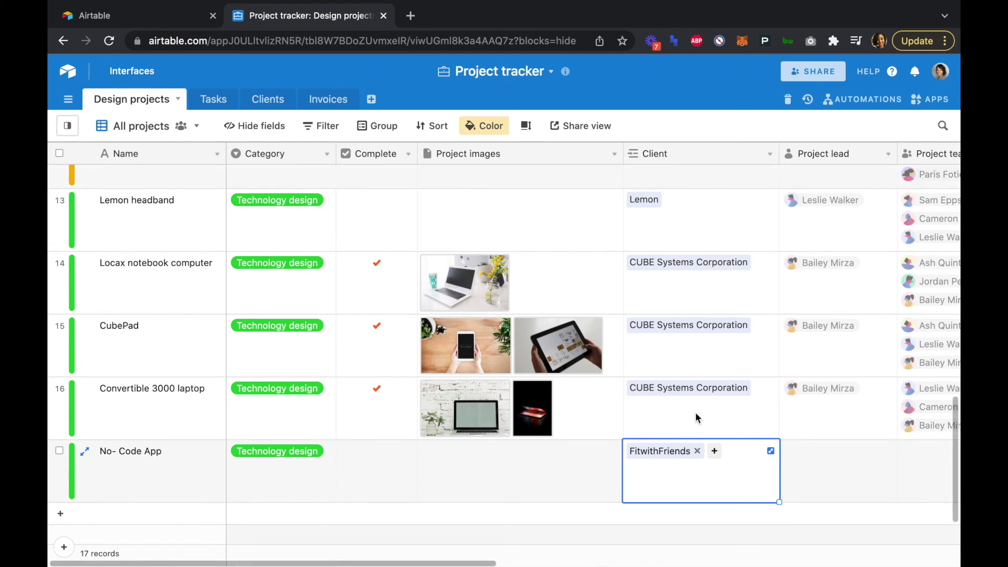
scroll(813, 440, "right", 5)
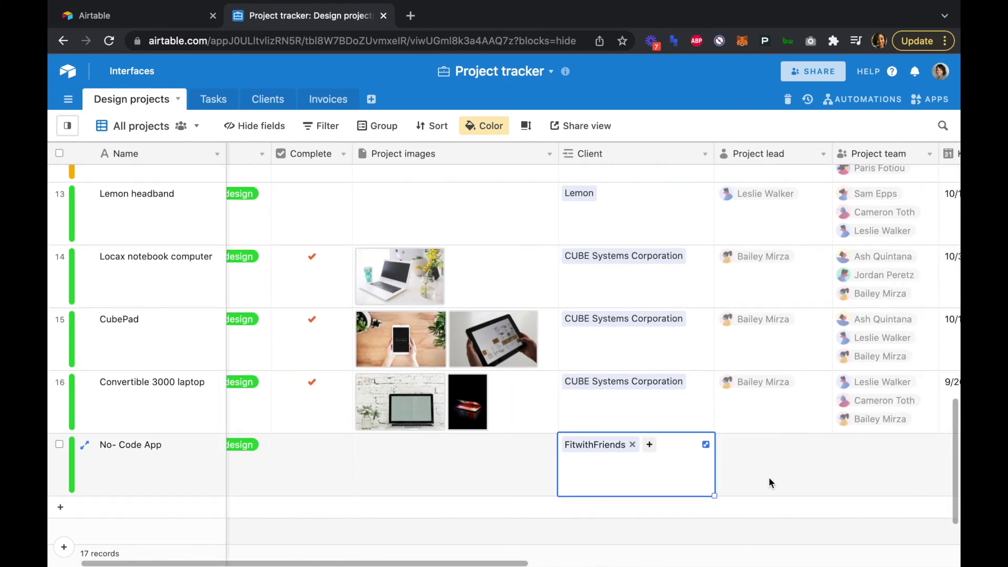
scroll(769, 477, "right", 5)
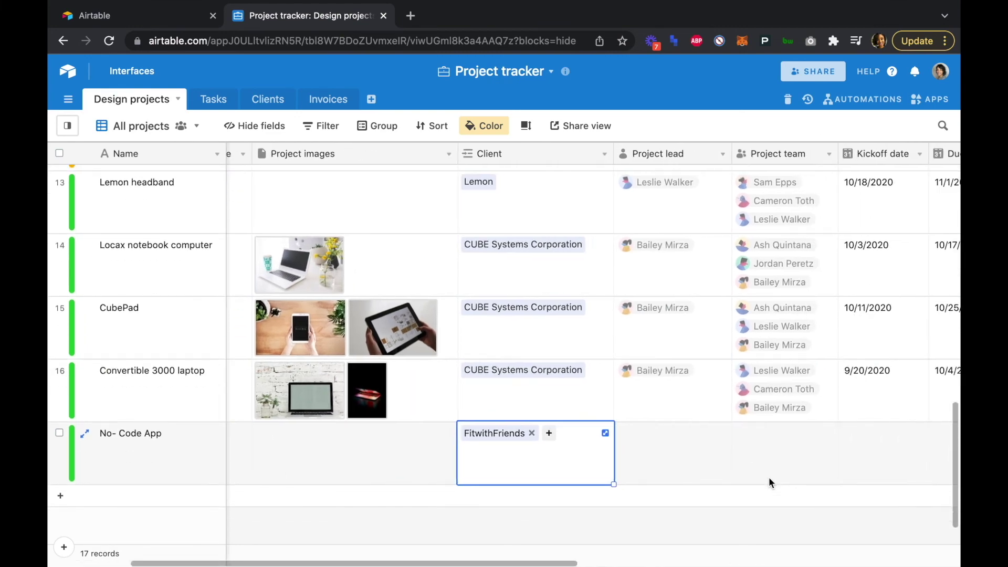
scroll(768, 478, "right", 10)
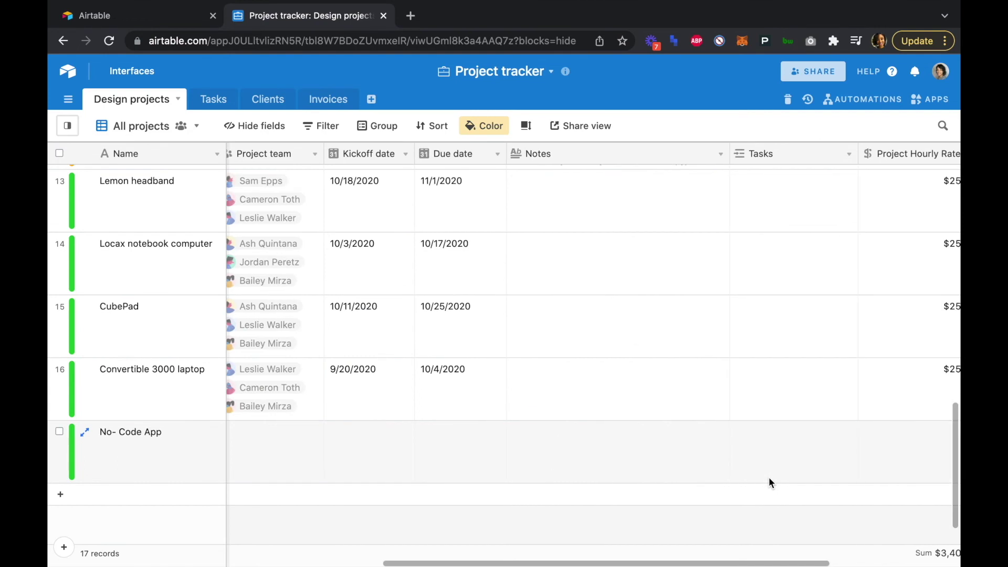
double_click(645, 439)
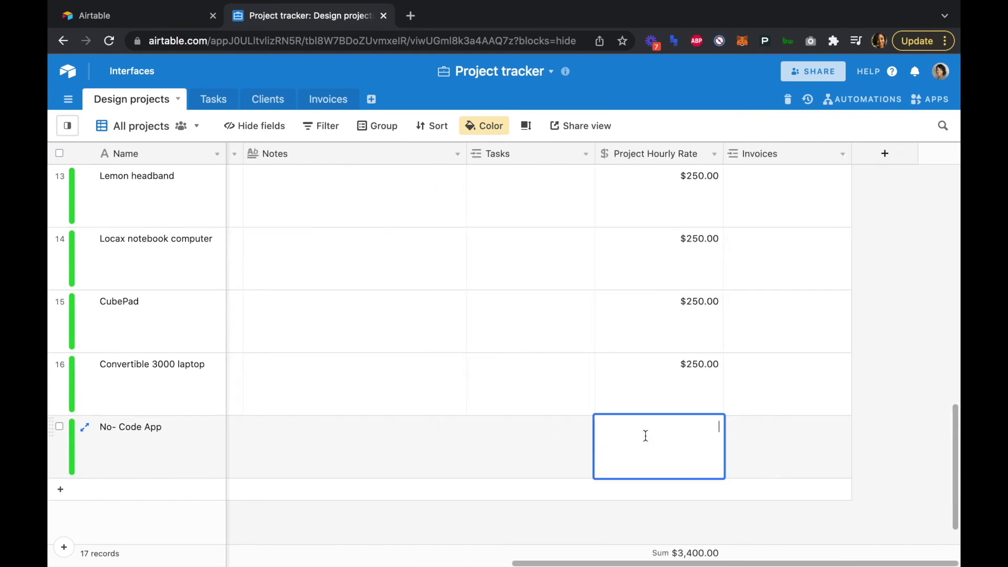
type("150")
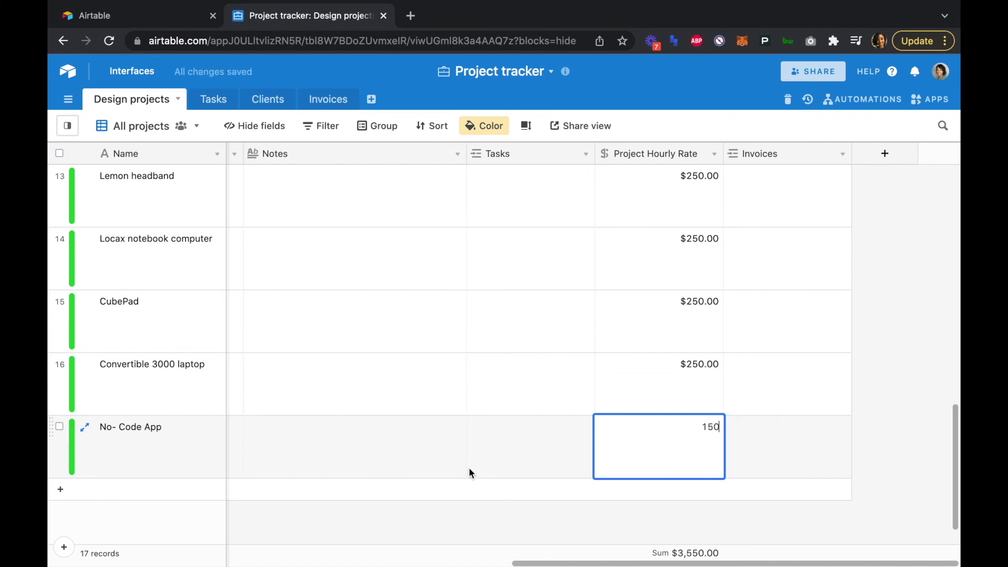
key("Tab")
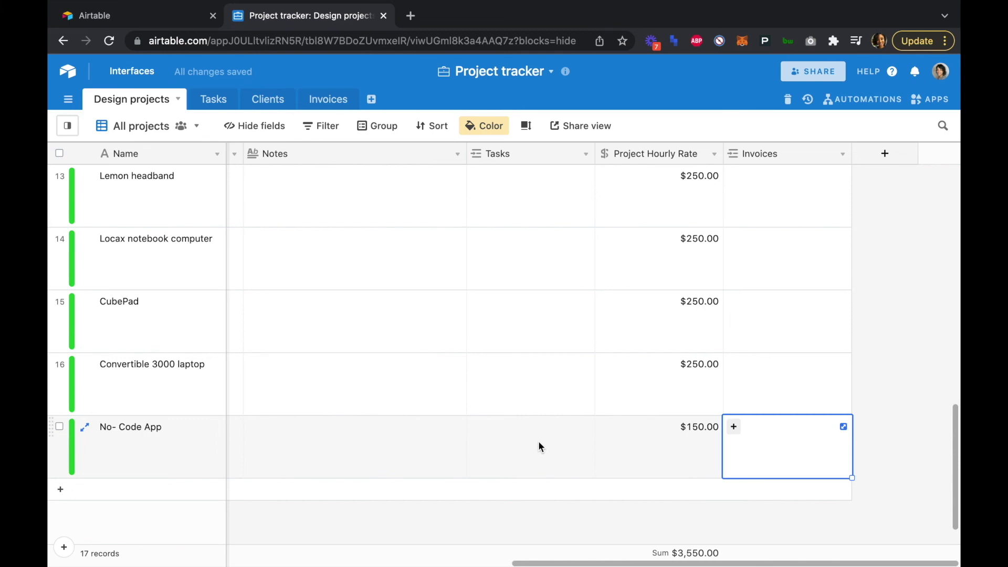
- Link the Market Research task and invoice 2-FitwithFriends- to No- Code App
left_click(536, 445)
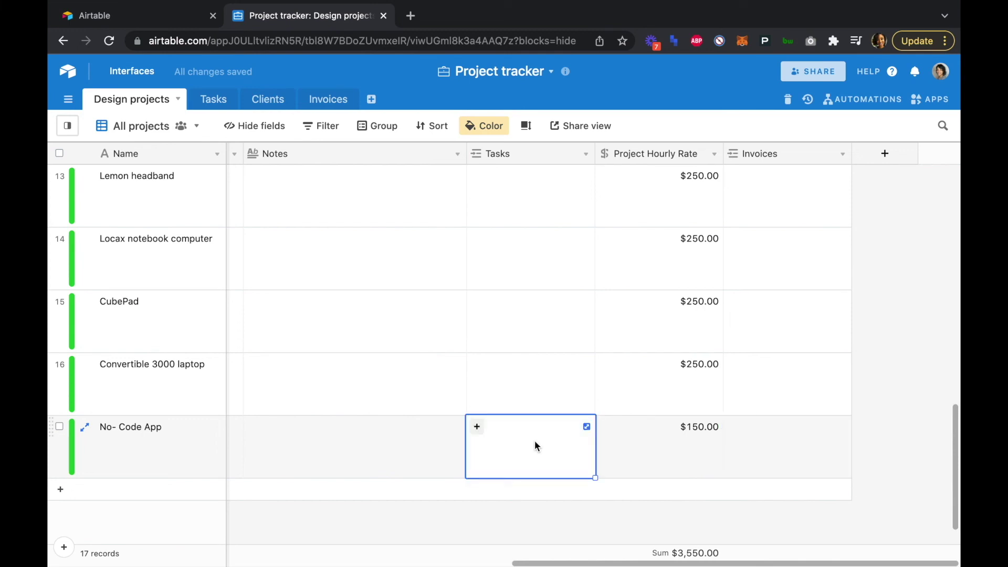
left_click(477, 428)
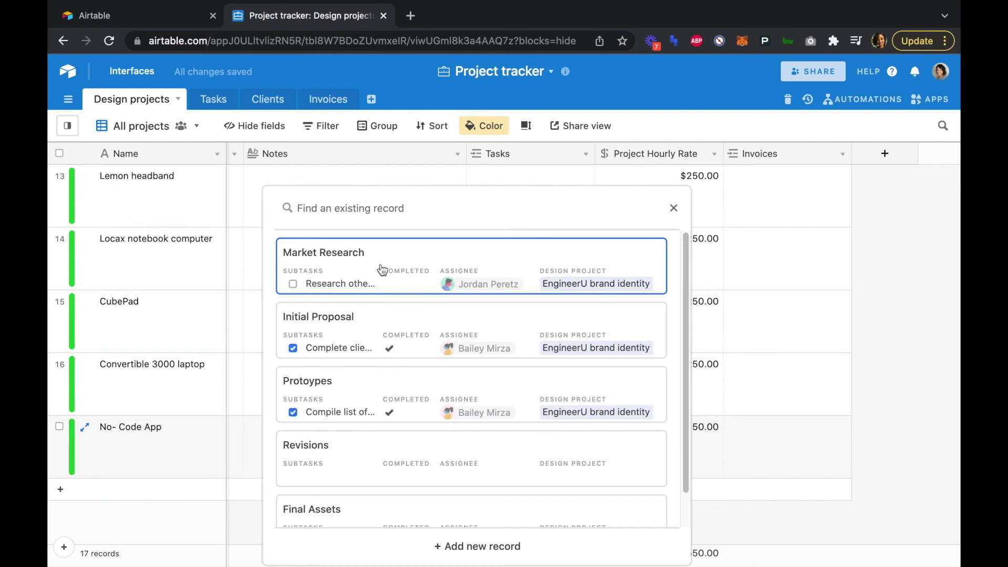
left_click(380, 263)
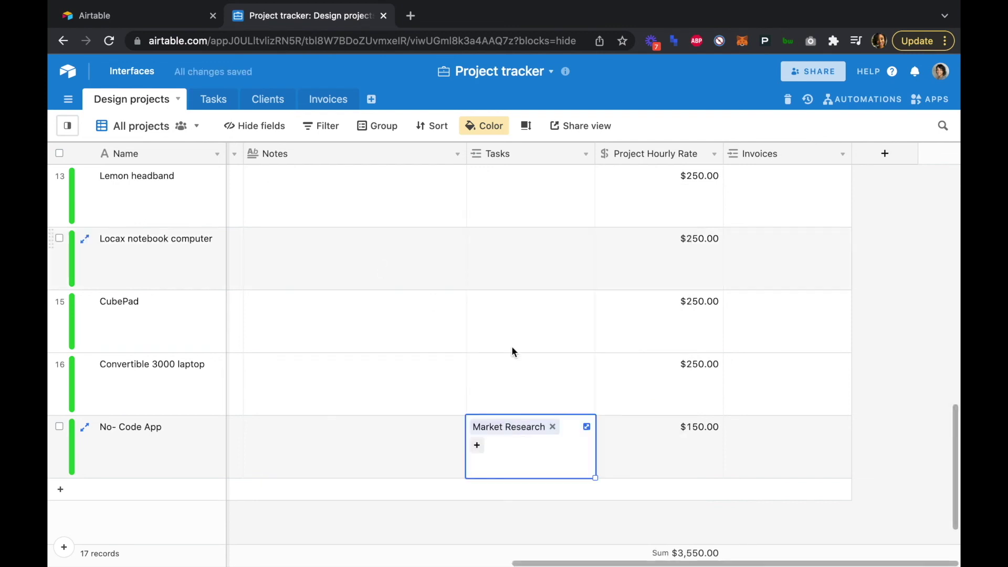
left_click(753, 437)
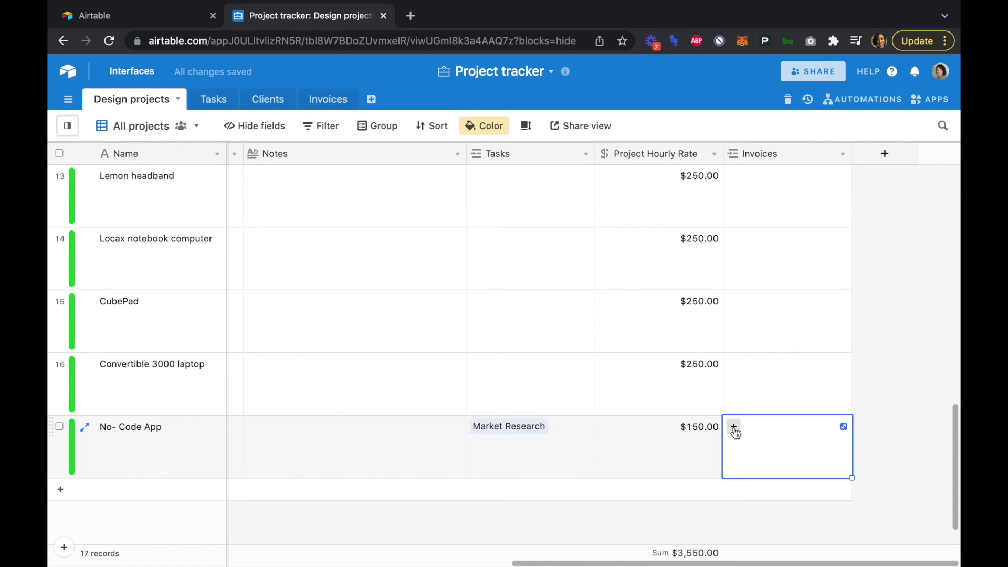
left_click(734, 427)
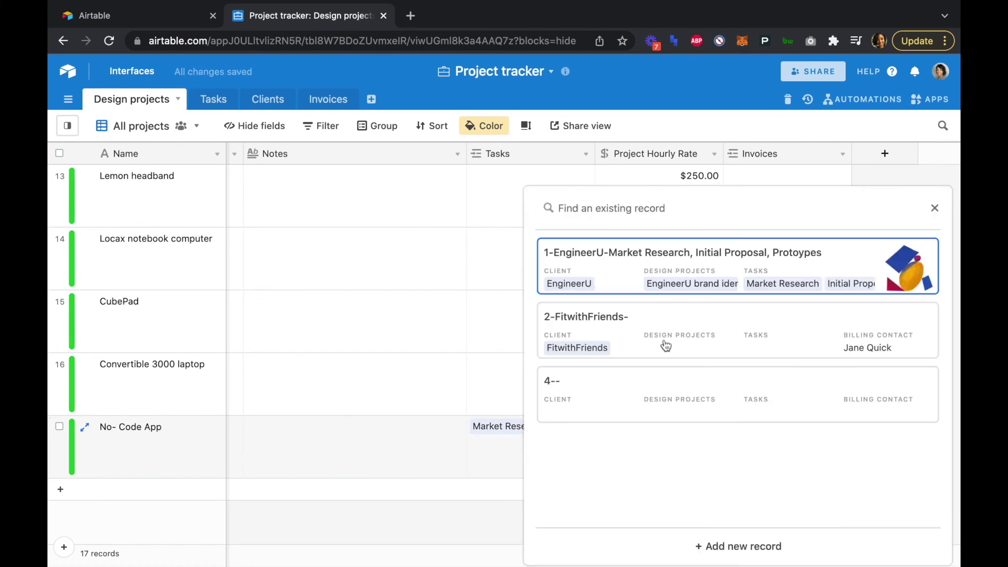
left_click(658, 332)
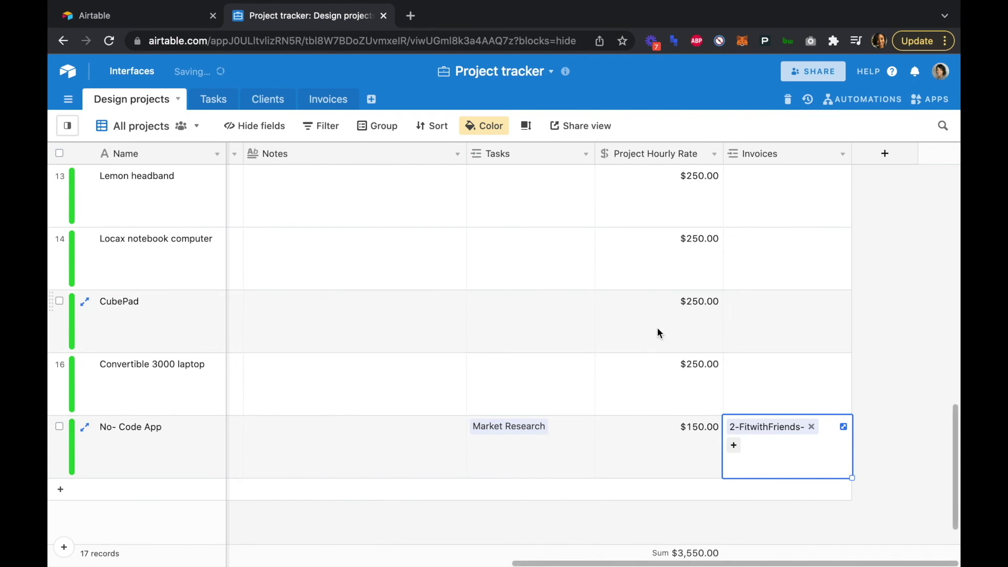
left_click(902, 378)
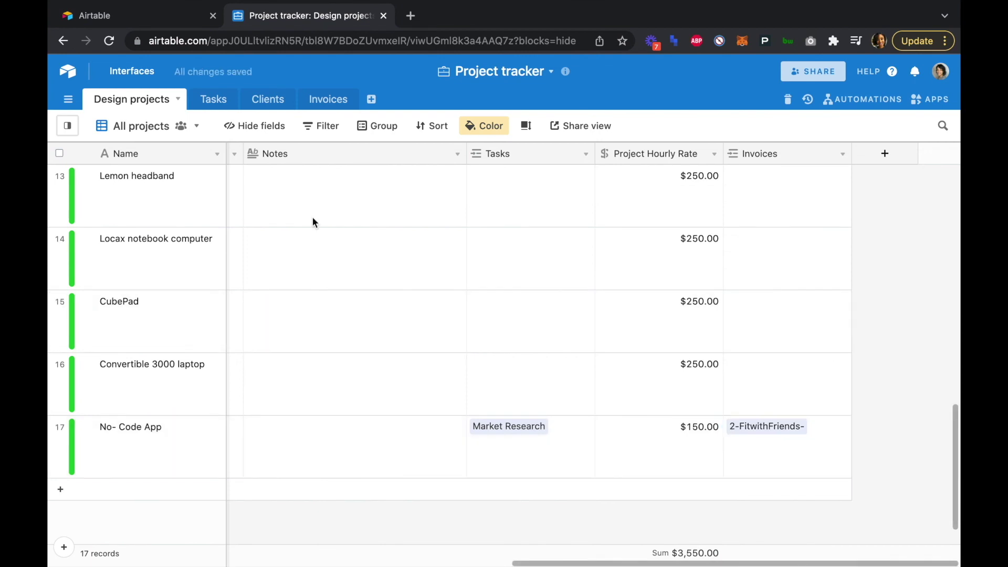
left_click(214, 101)
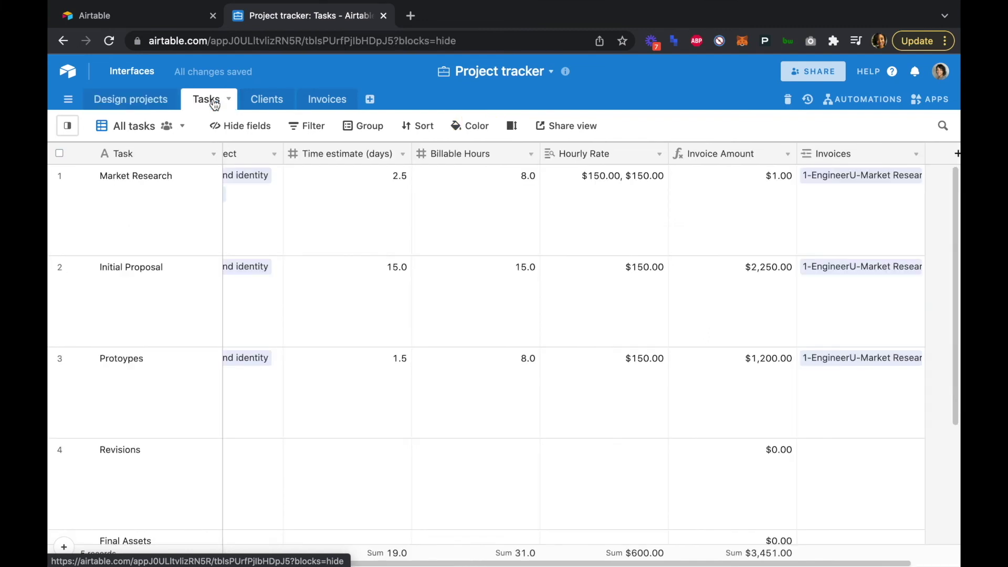
scroll(310, 326, "left", 3)
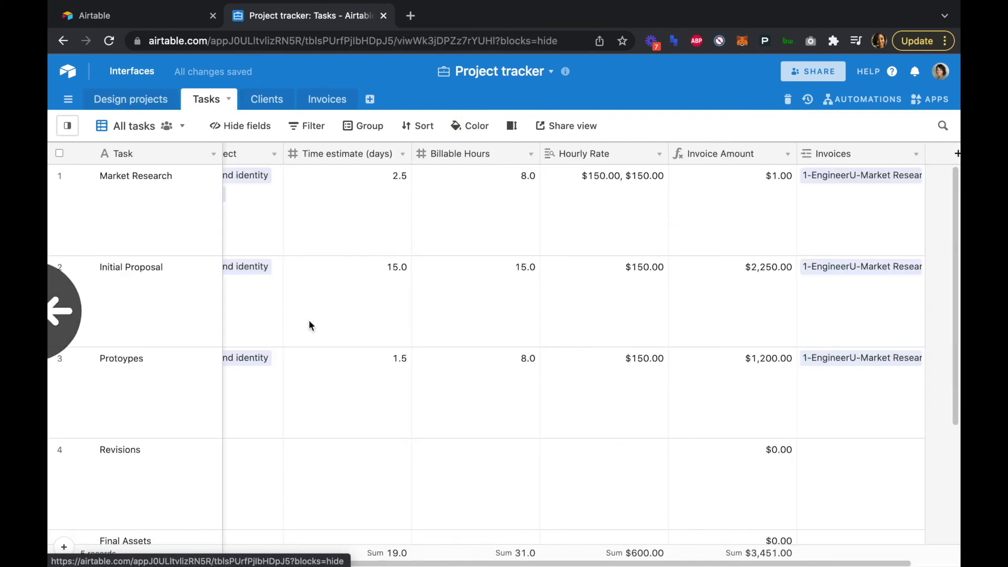
left_click_drag(367, 562, 205, 562)
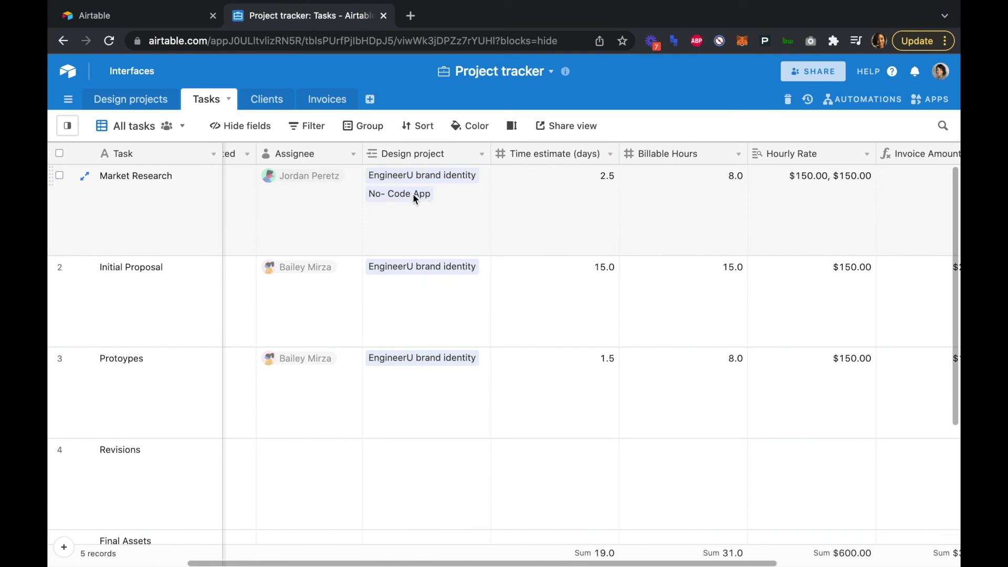
left_click(417, 215)
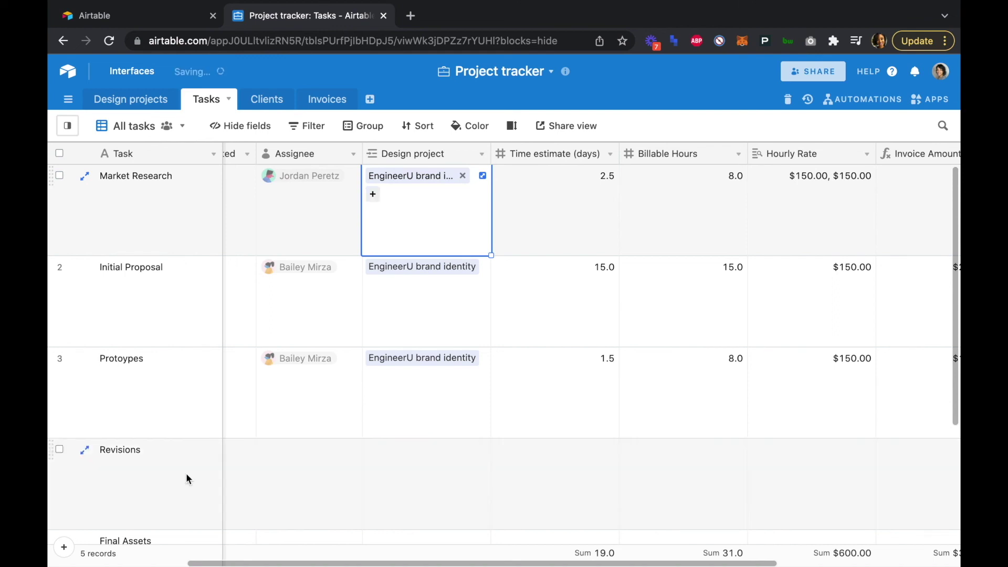
scroll(186, 474, "down", 4)
scroll(186, 473, "left", 1)
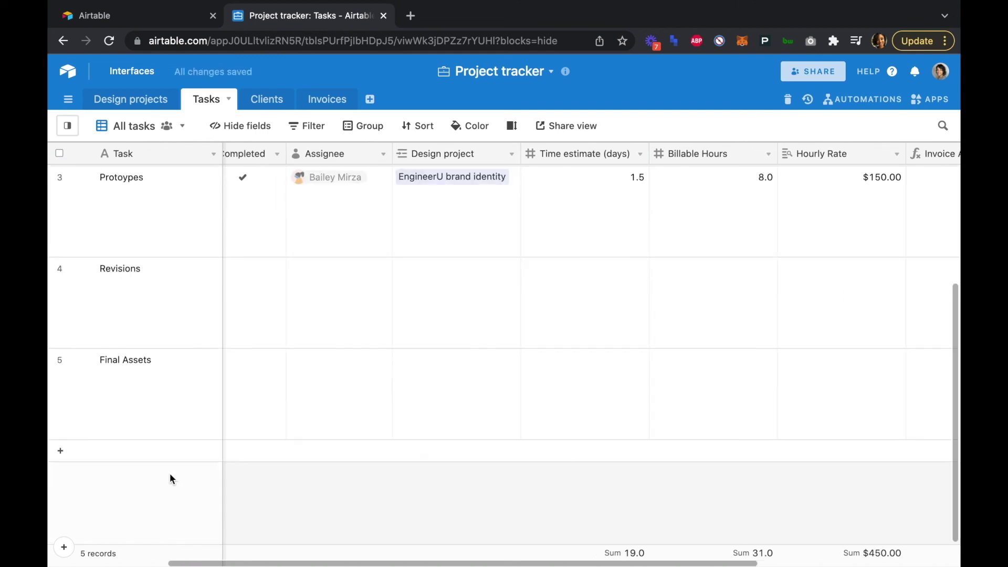
scroll(59, 450, "left", 1)
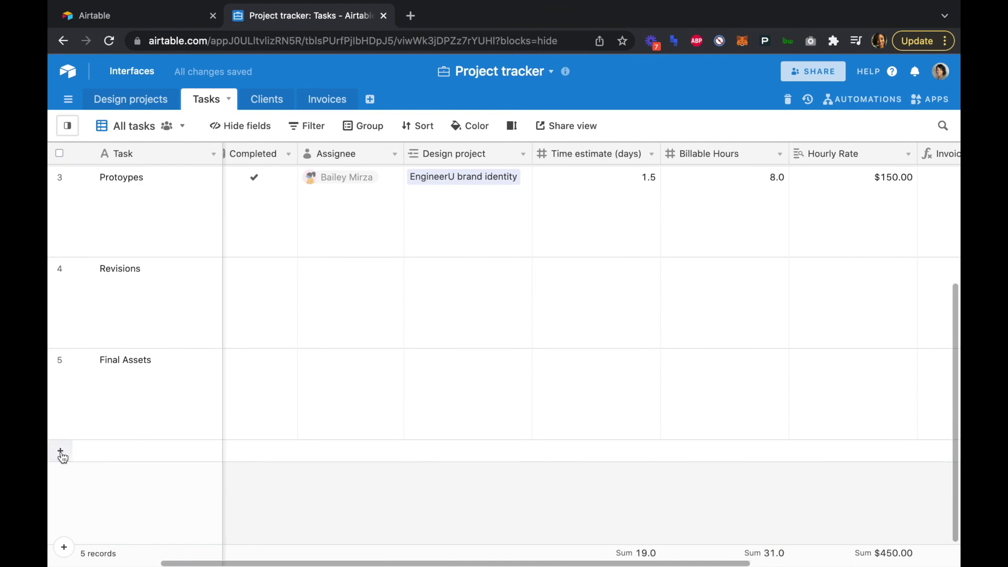
- Add a new task named 'Market Research - FitwithFriends'
left_click(61, 452)
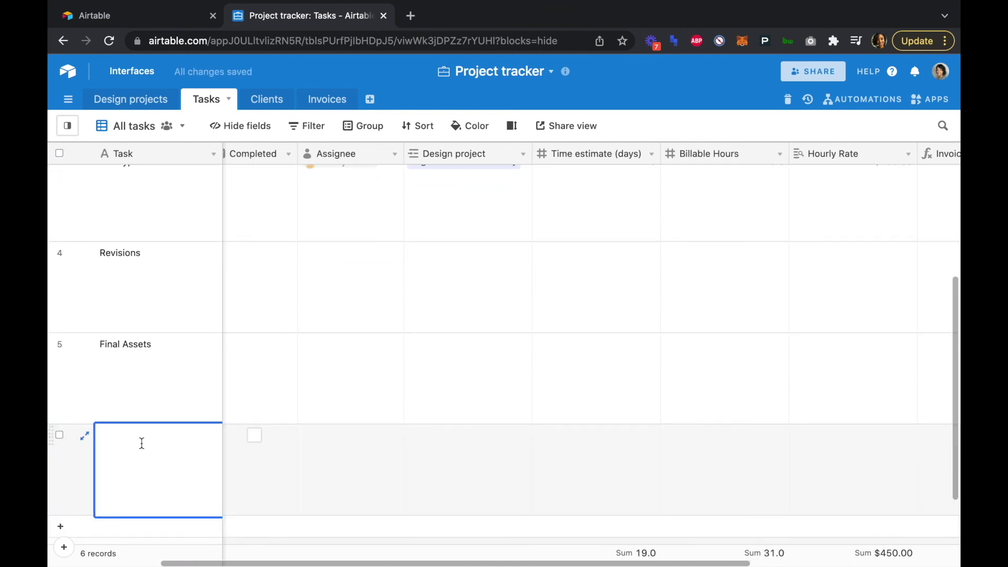
type("MA")
type("ar")
type("k")
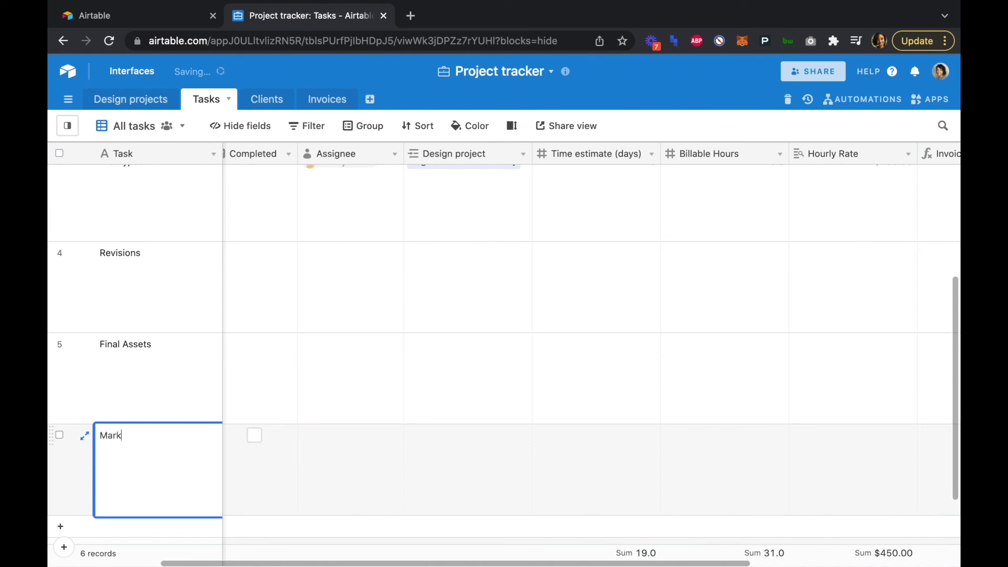
type("et Resea")
type("rch -")
type(" Fir")
type("twith")
type("Friends")
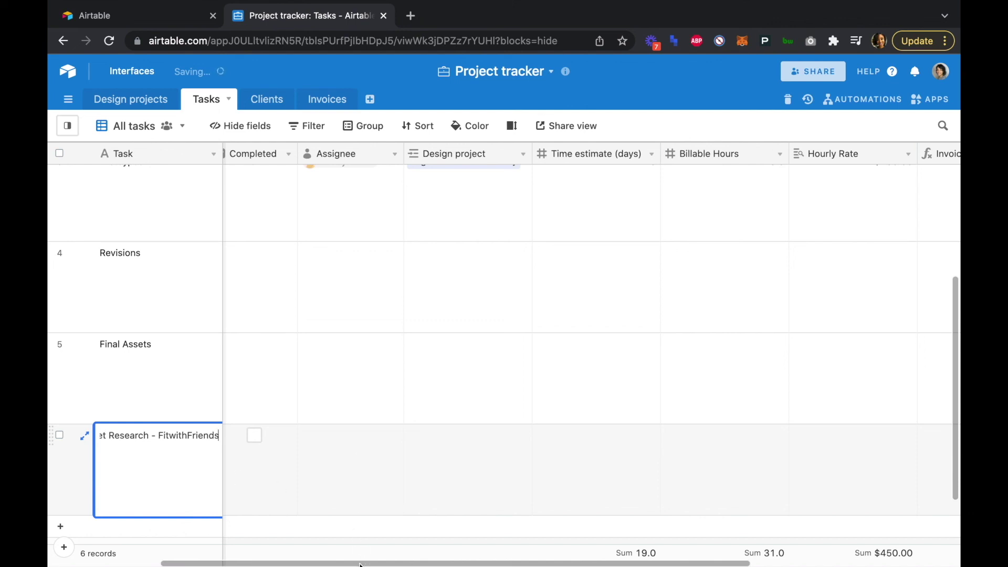
left_click(347, 457)
scroll(461, 455, "left", 4)
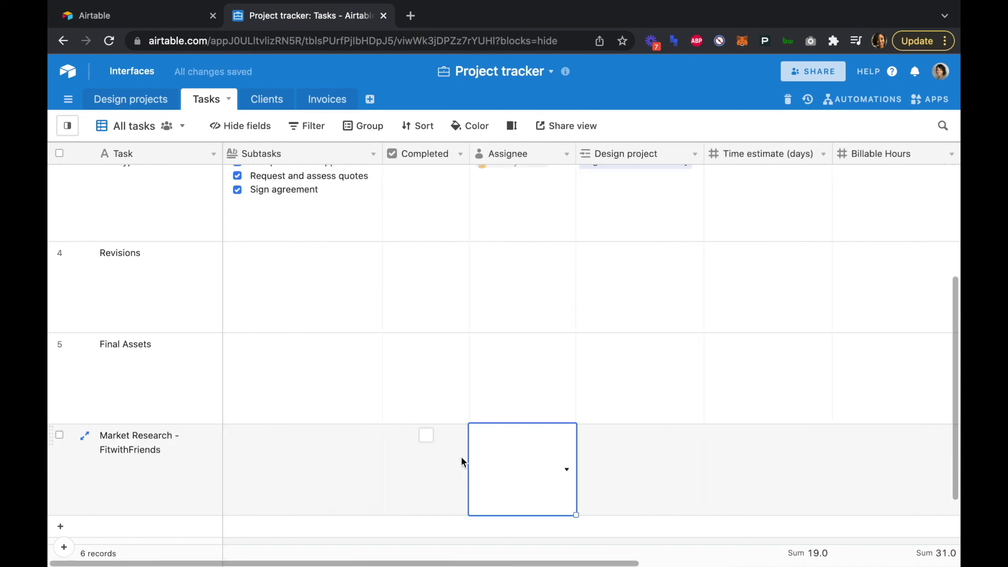
- Link the task's Design project field to No- Code App
left_click(620, 462)
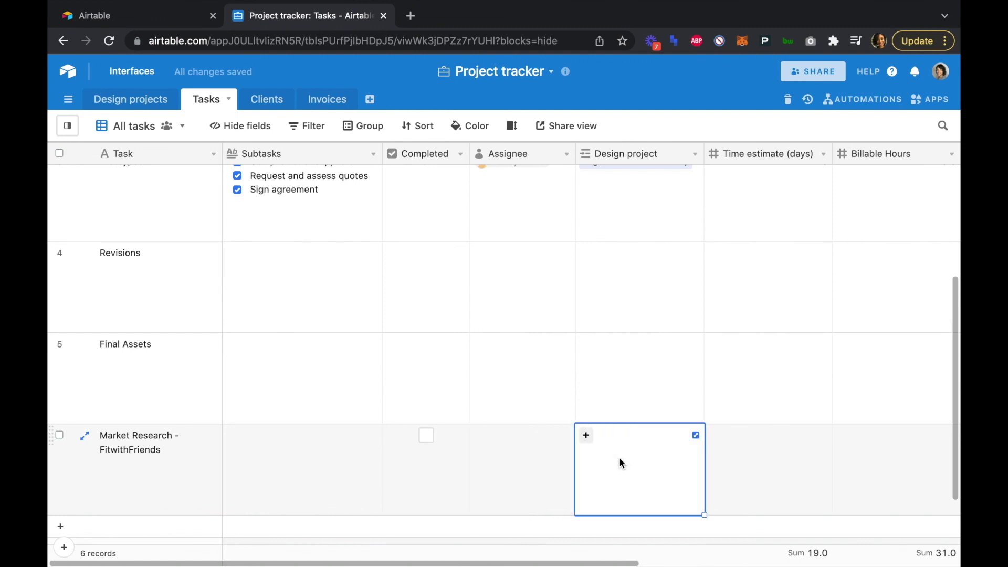
left_click(587, 435)
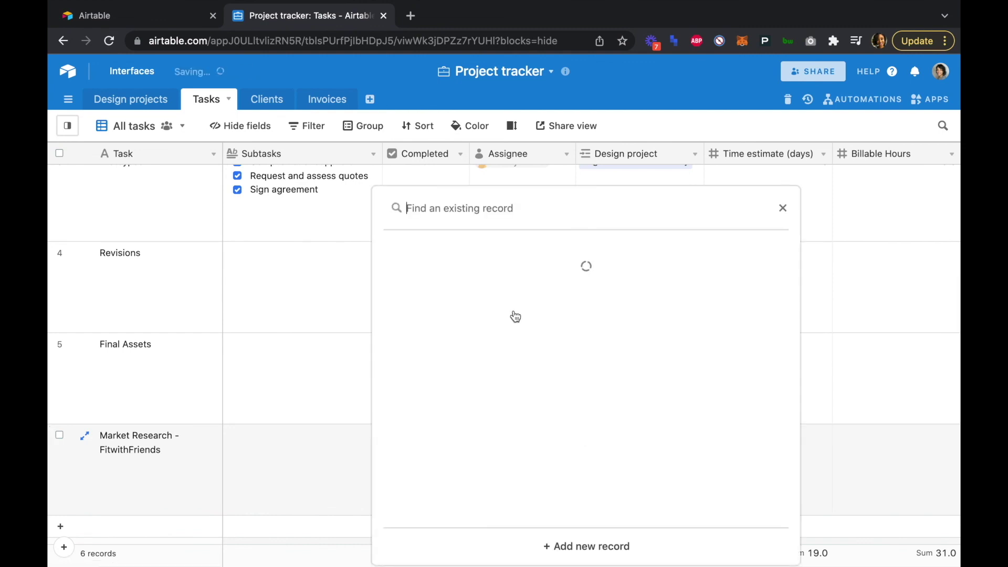
scroll(515, 353, "down", 15)
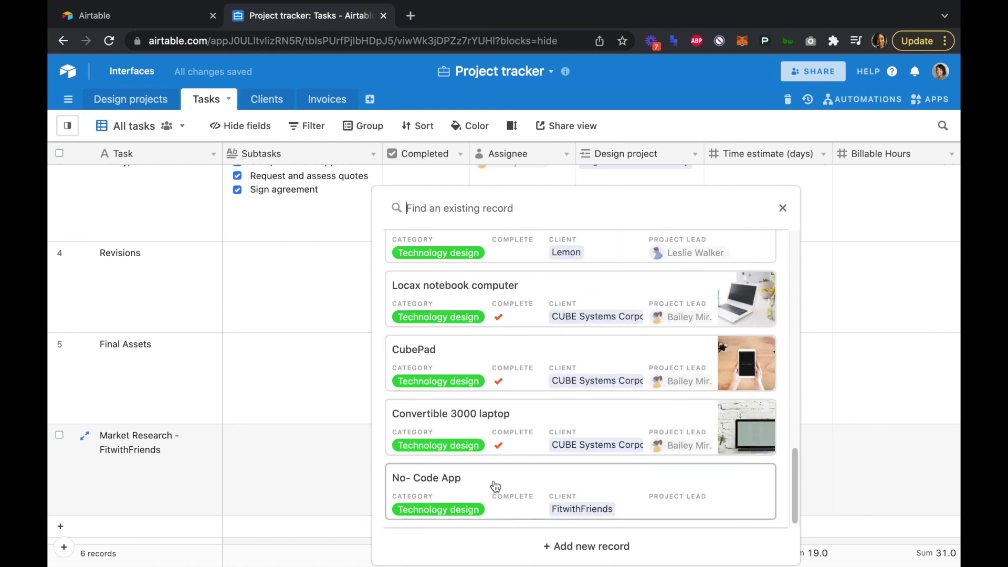
left_click(493, 483)
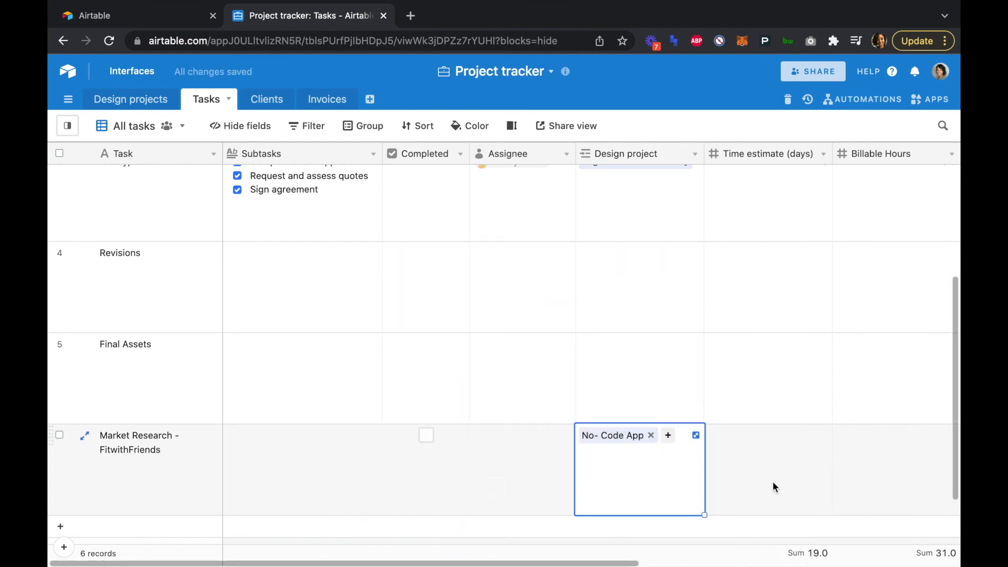
double_click(773, 462)
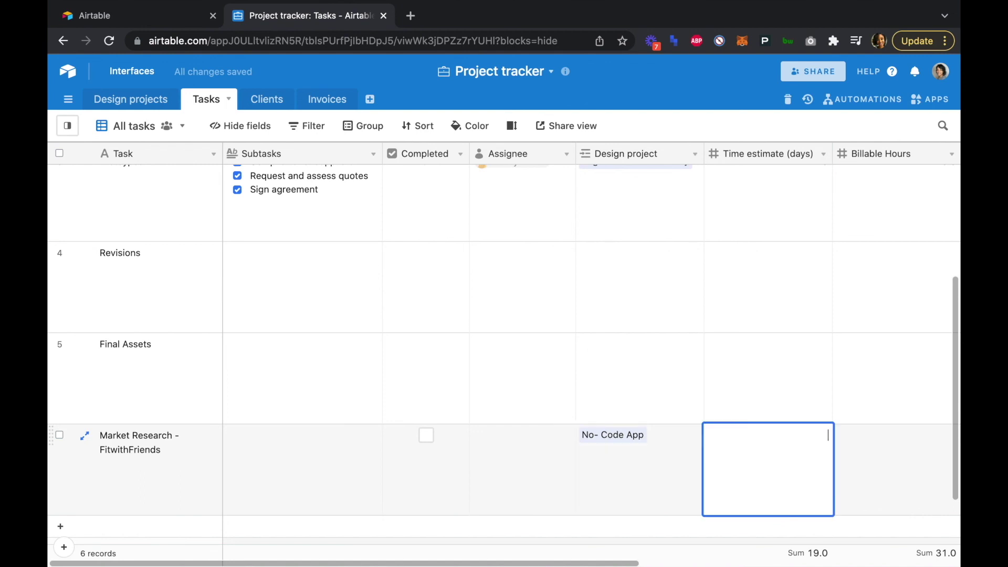
- Give the task a Time estimate of 1 and 7 Billable Hours
type("1")
left_click(883, 456)
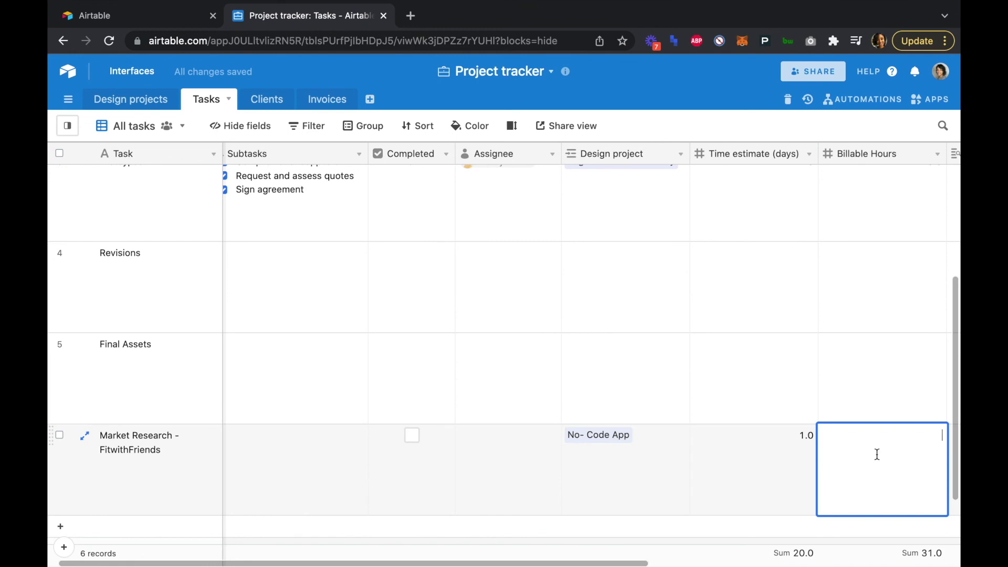
type("7")
scroll(866, 453, "right", 8)
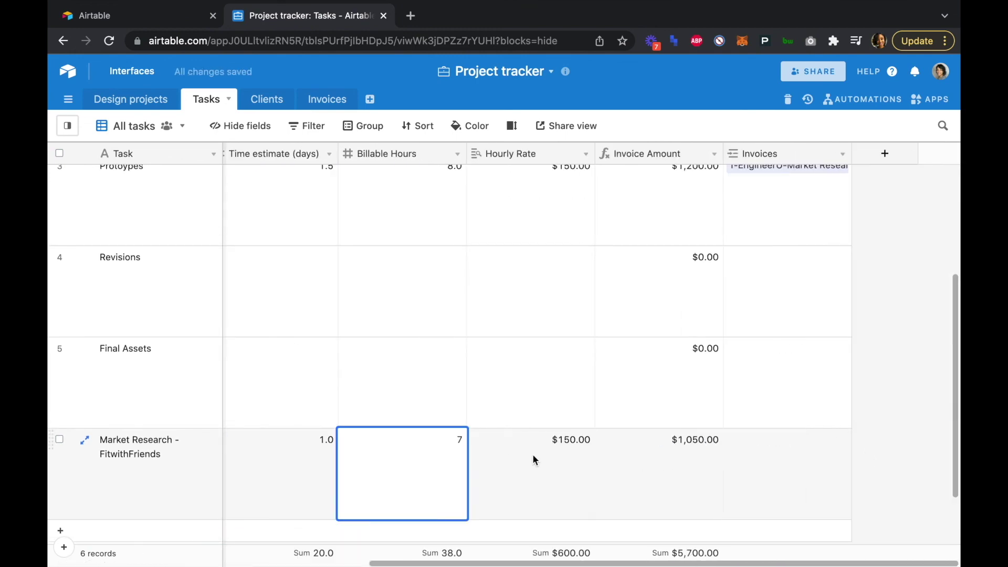
- Link the task to invoice 2-FitwithFriends- and switch to the Invoices table
left_click(758, 462)
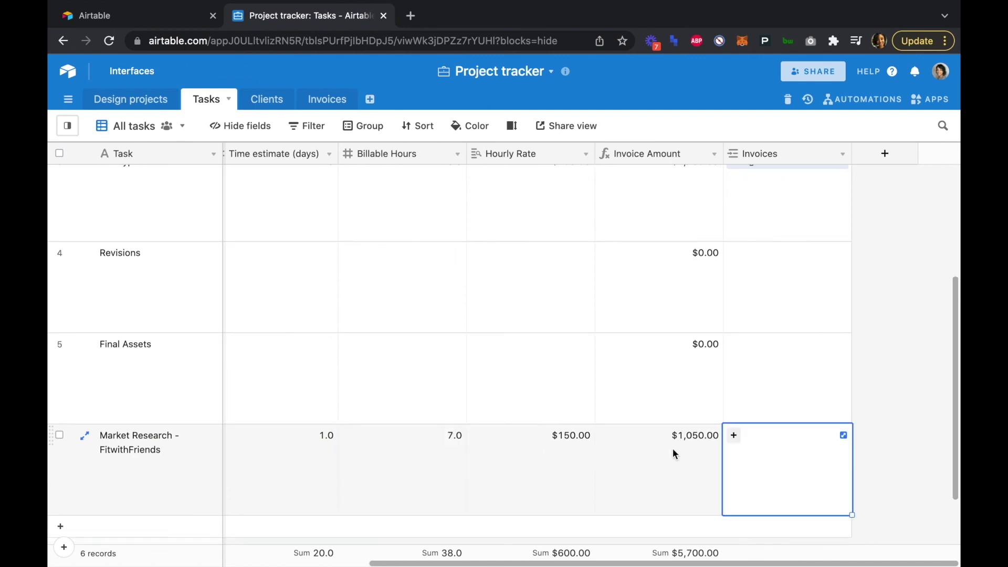
left_click(734, 436)
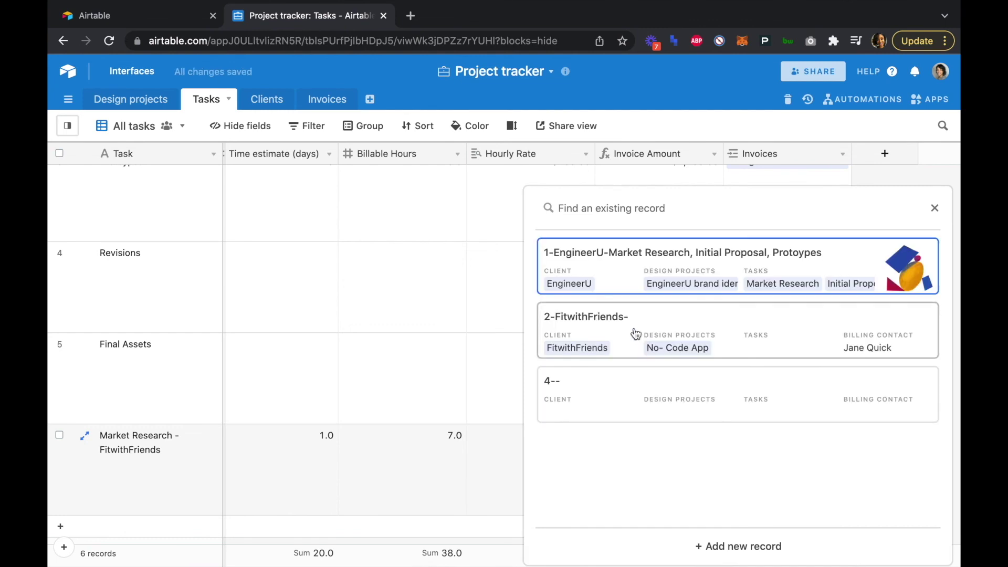
left_click(635, 331)
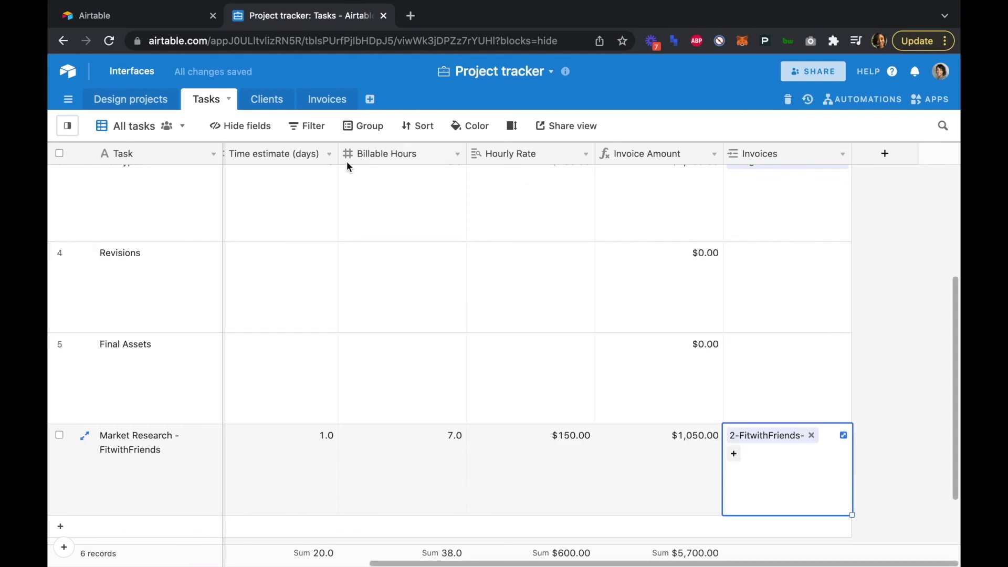
left_click(326, 101)
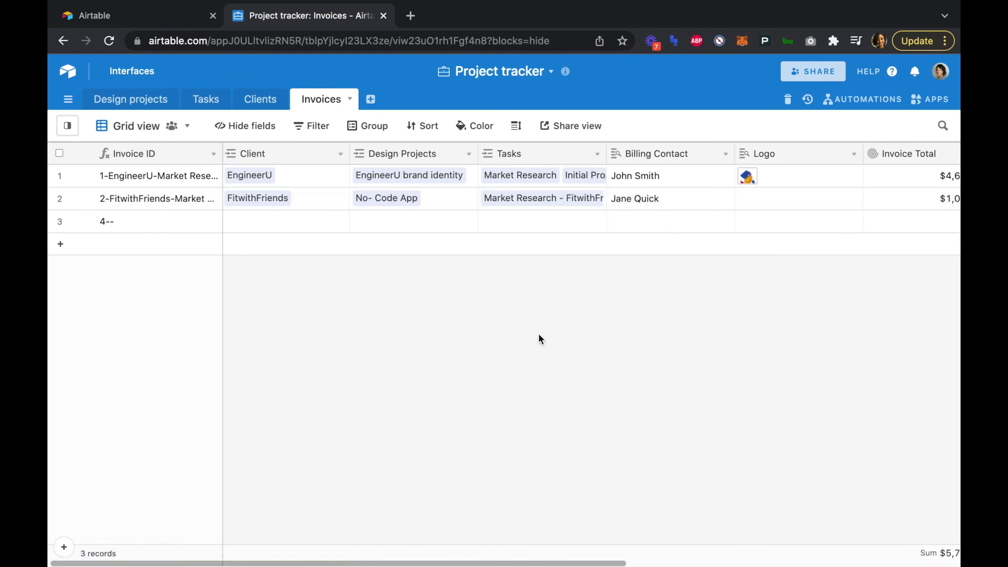
- Set invoice 2-FitwithFriends-'s Invoice Date to January 10, 2022 via the calendar
scroll(539, 338, "right", 4)
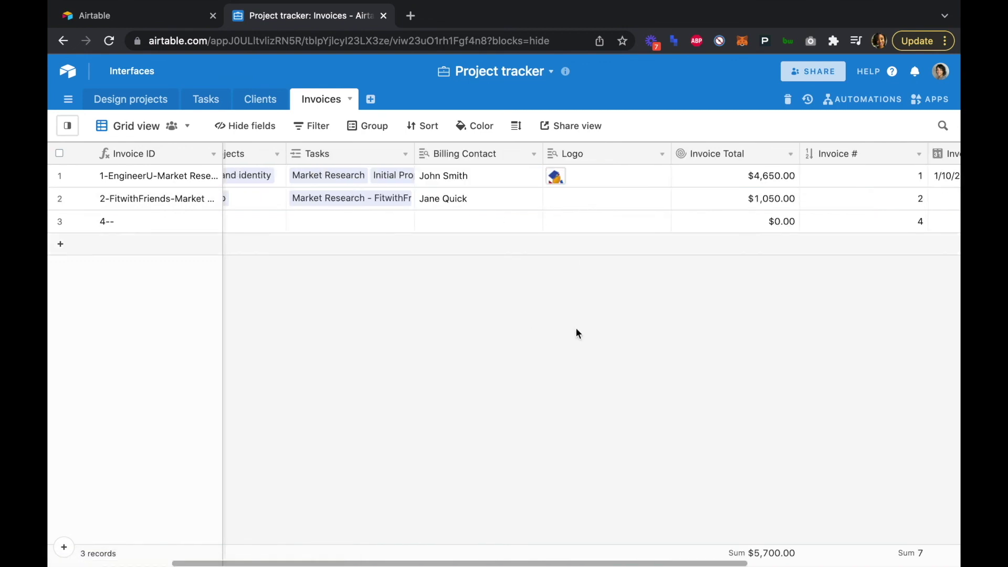
scroll(576, 327, "right", 5)
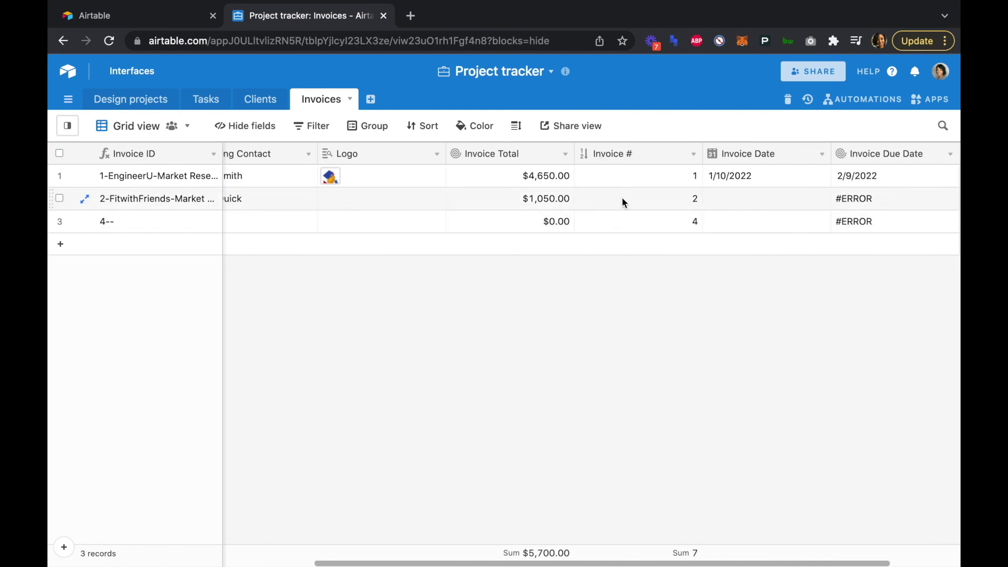
scroll(693, 203, "right", 2)
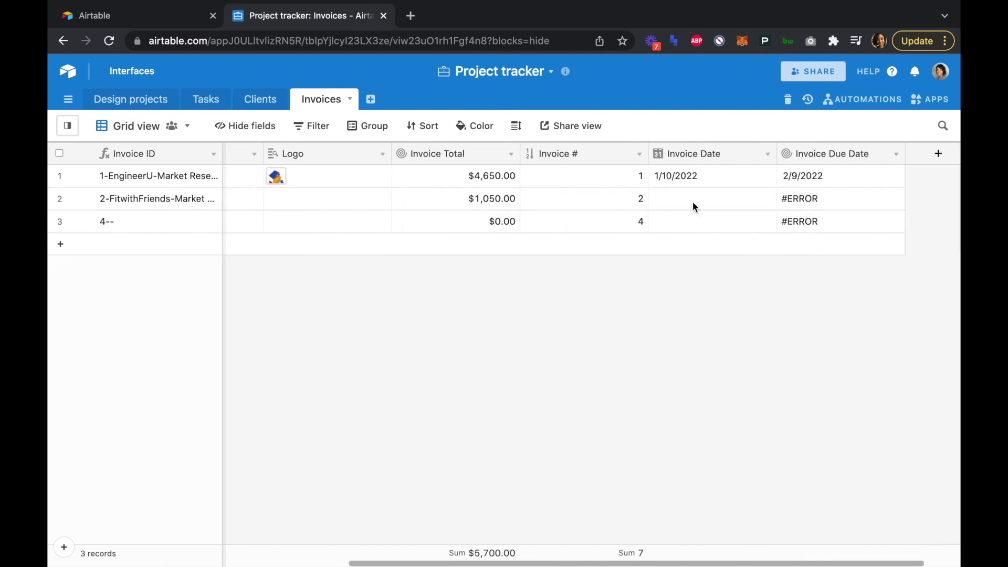
left_click(656, 201)
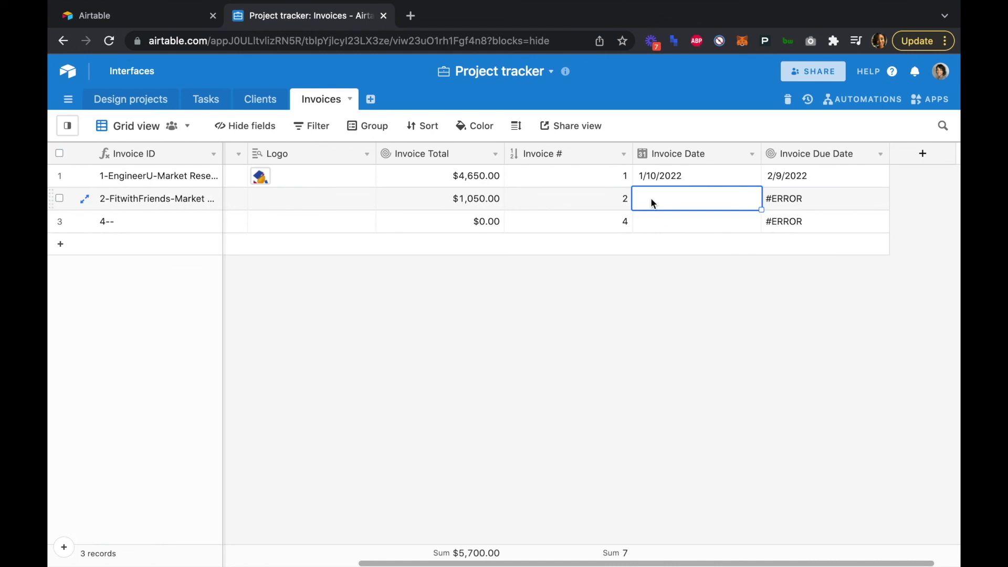
left_click(653, 203)
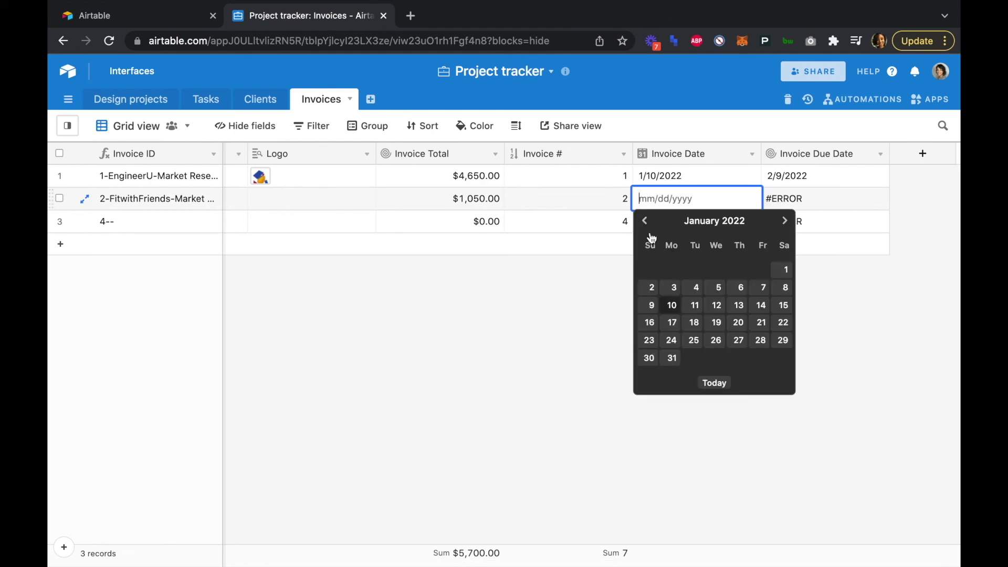
left_click(672, 305)
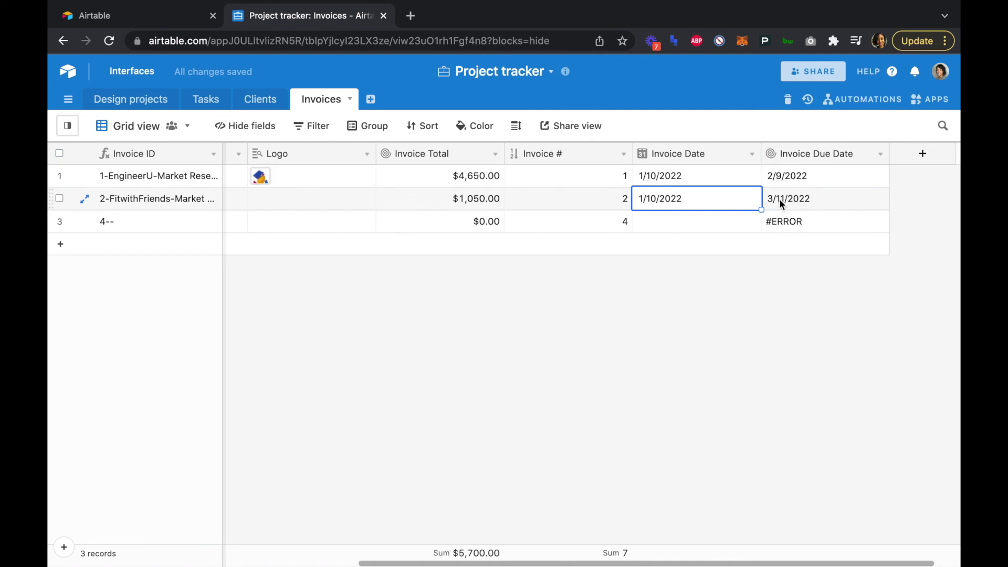
scroll(662, 336, "left", 3)
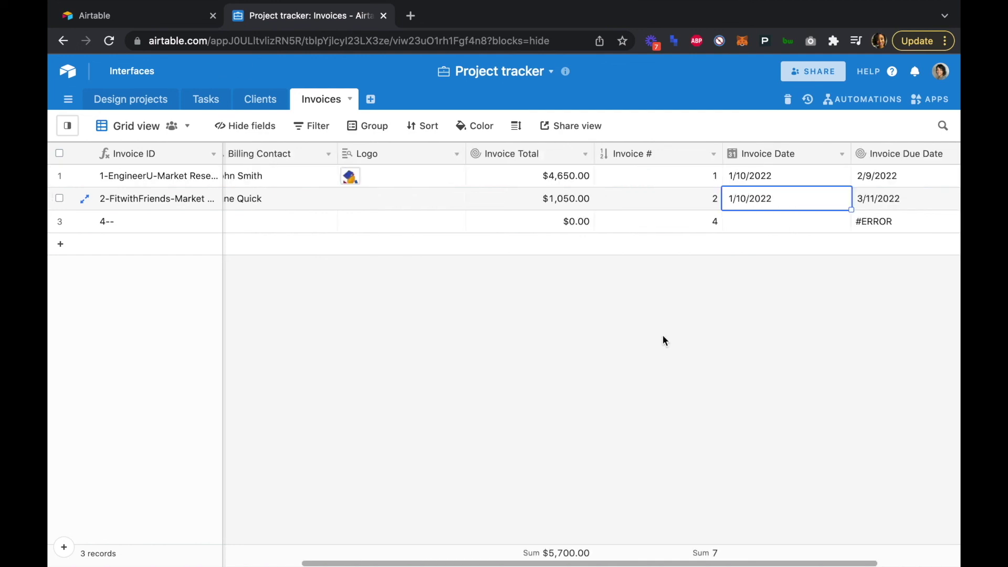